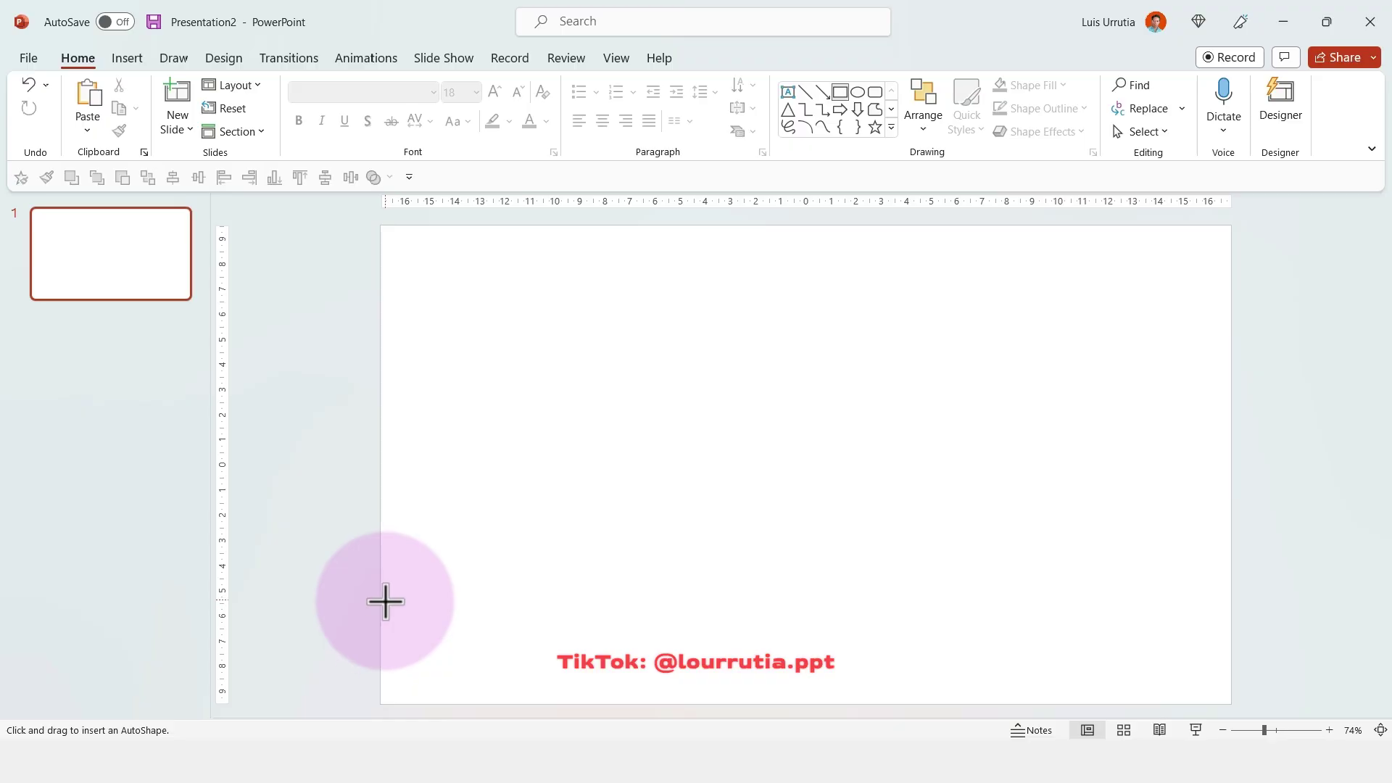
# Draw a small blue rectangle at the slide's lower left and add a vertical guide
pyautogui.moveTo(380, 591); pyautogui.dragTo(436, 704)
pyautogui.click(851, 416)
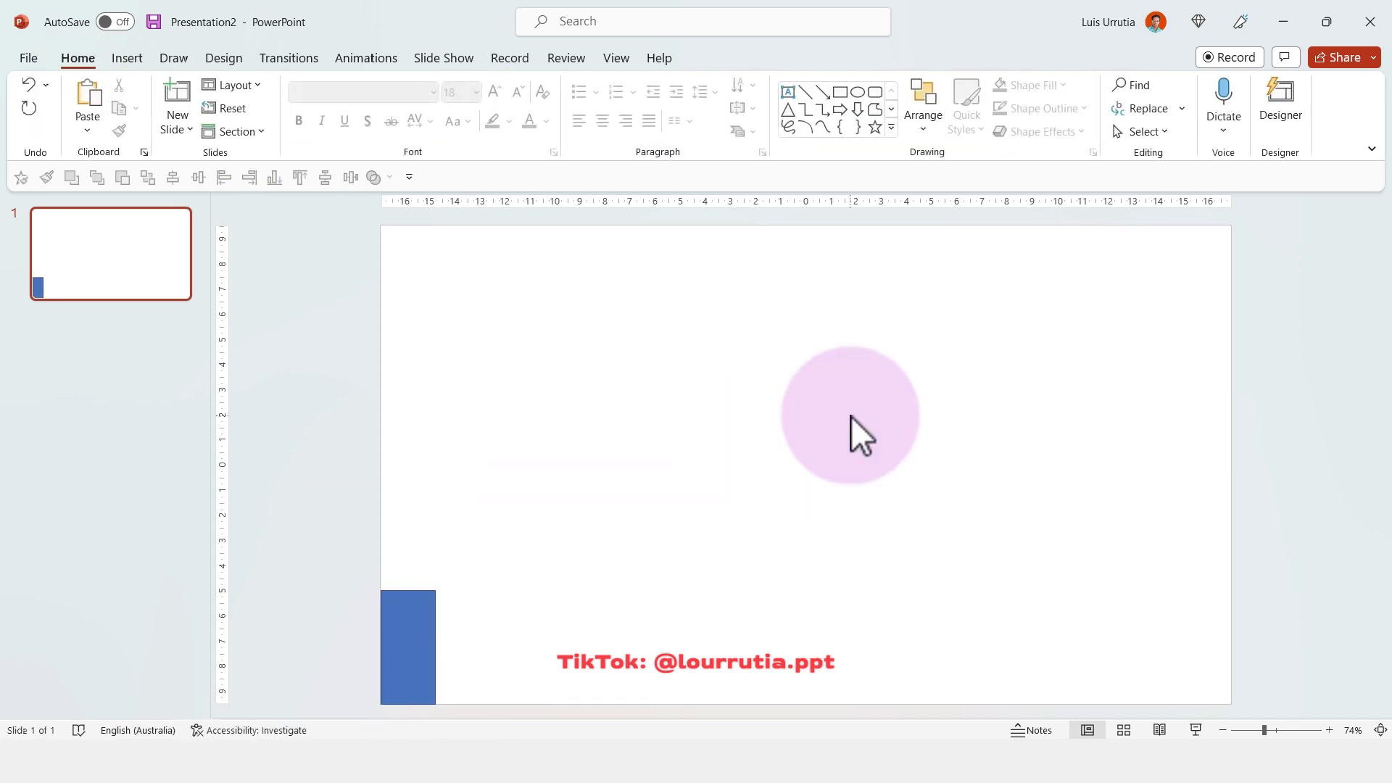
pyautogui.rightClick(852, 417)
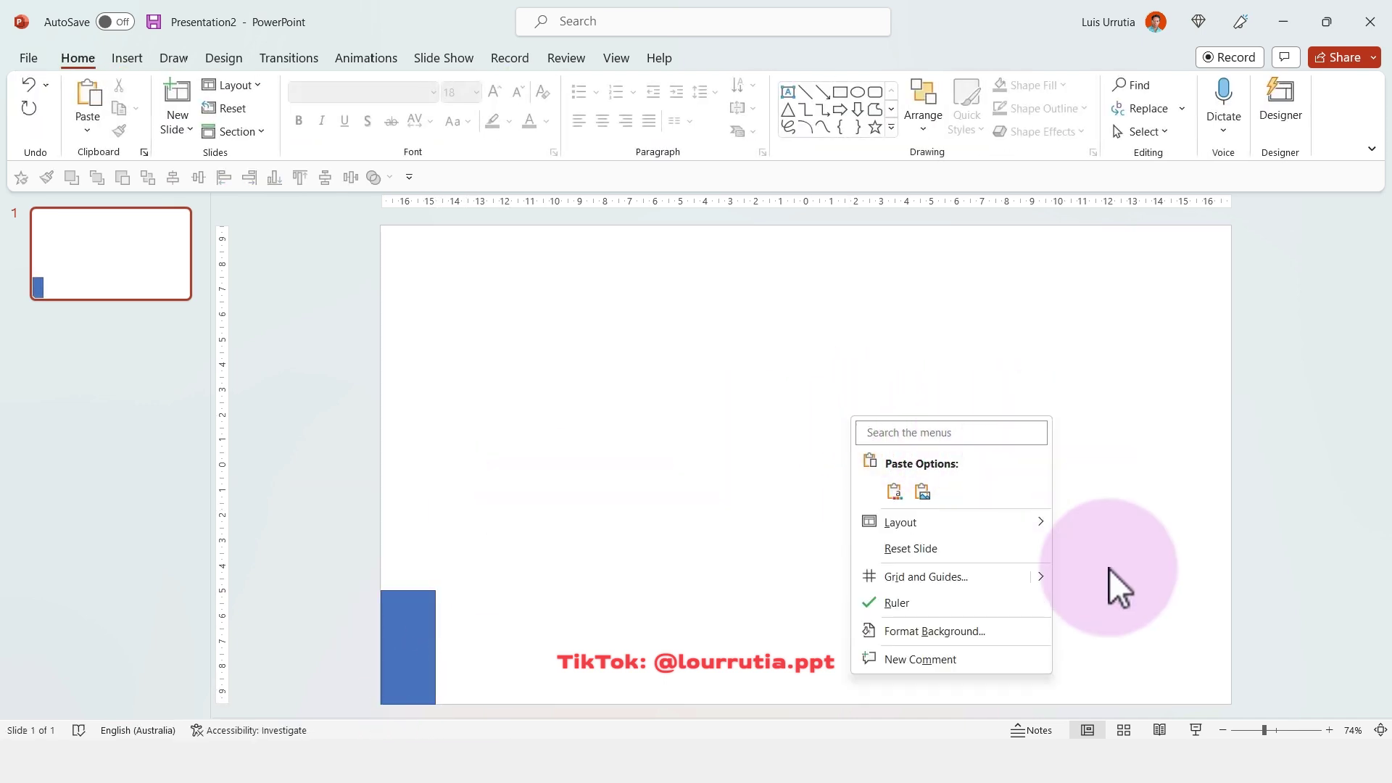
pyautogui.click(1066, 577)
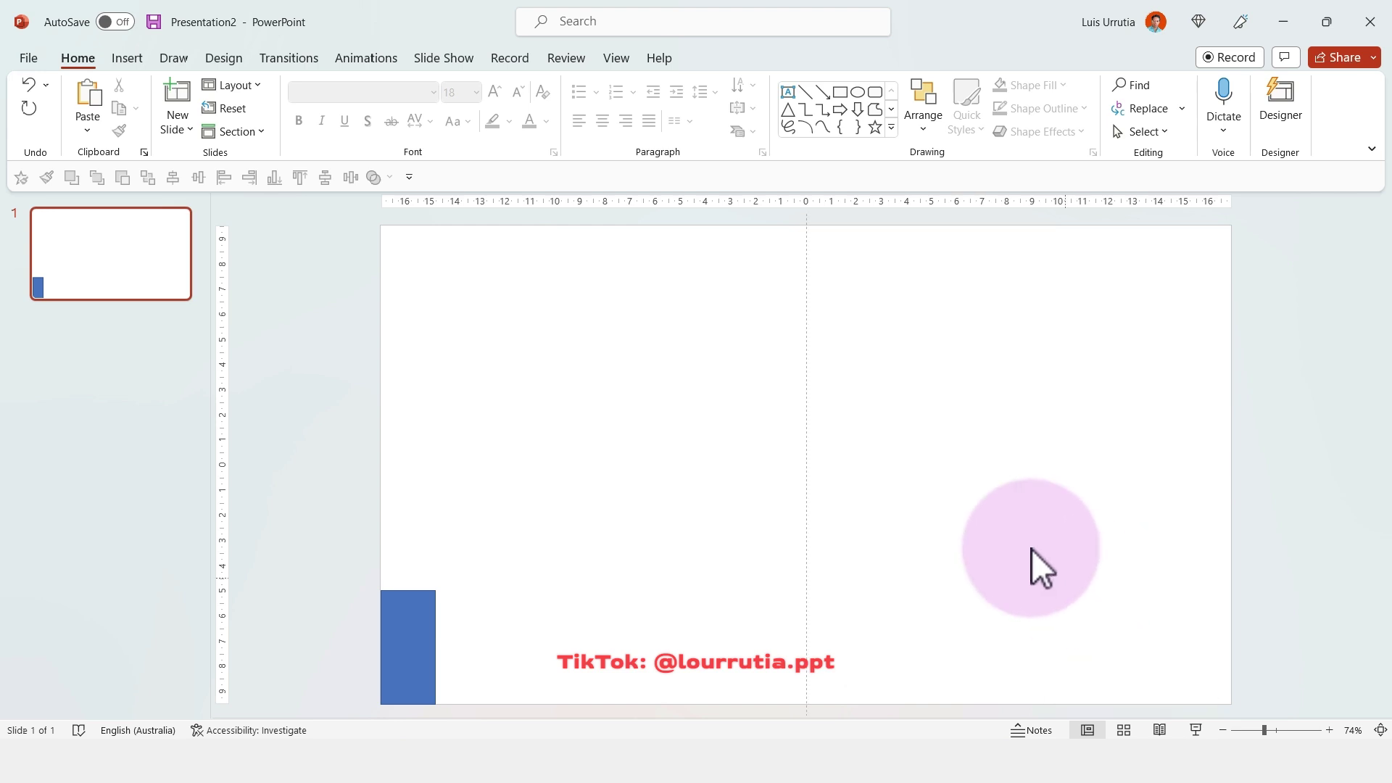
# Set the guide along the rectangle's right edge at 14.70, then move the rectangle straight right
pyautogui.moveTo(810, 329); pyautogui.dragTo(437, 392)
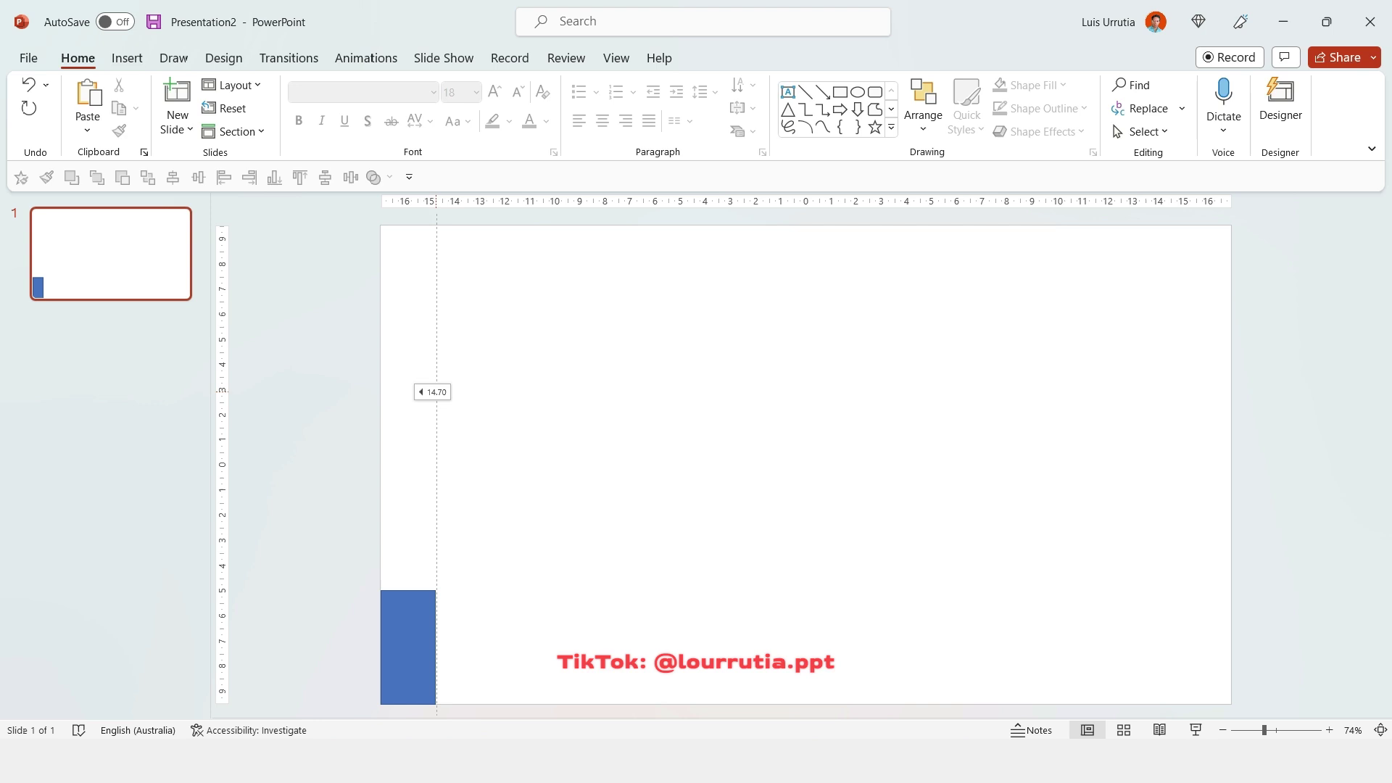
pyautogui.moveTo(435, 391); pyautogui.dragTo(435, 392)
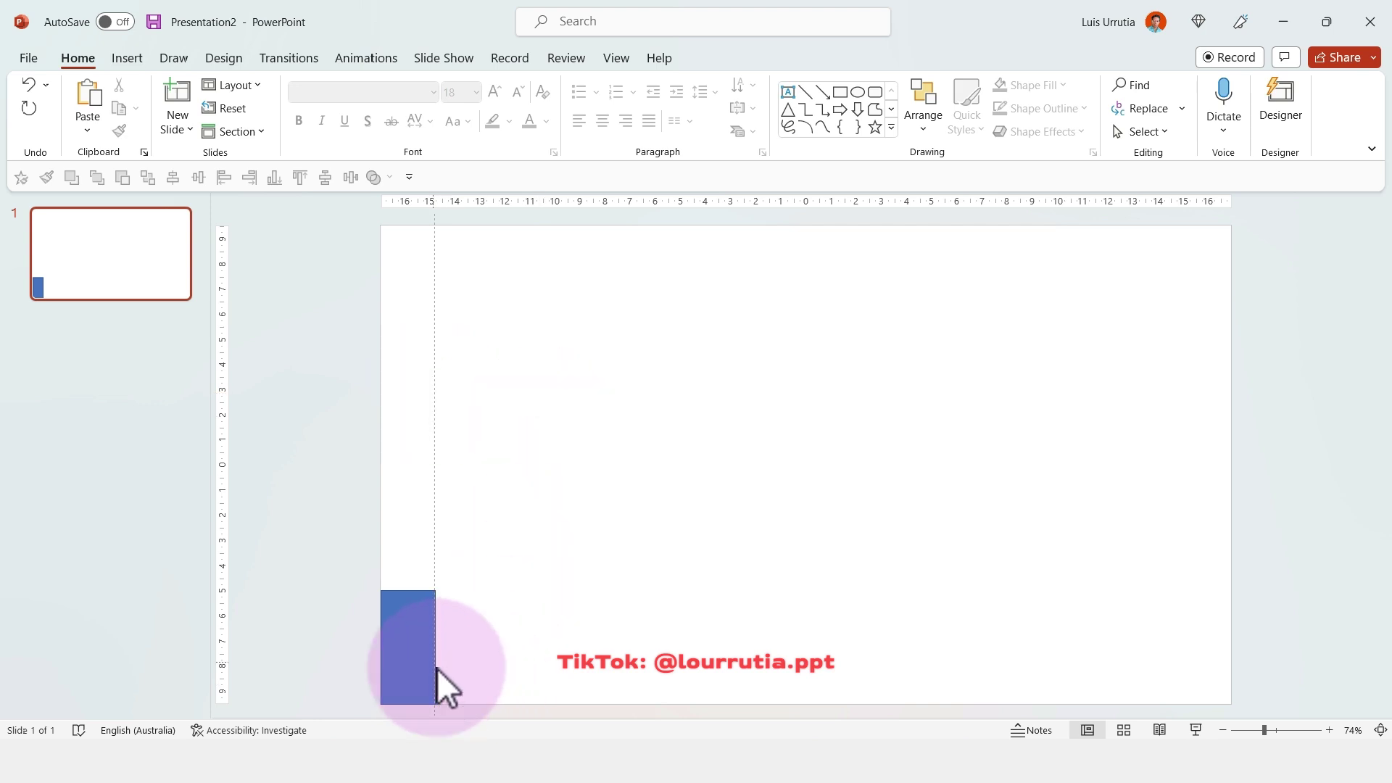
pyautogui.click(417, 643)
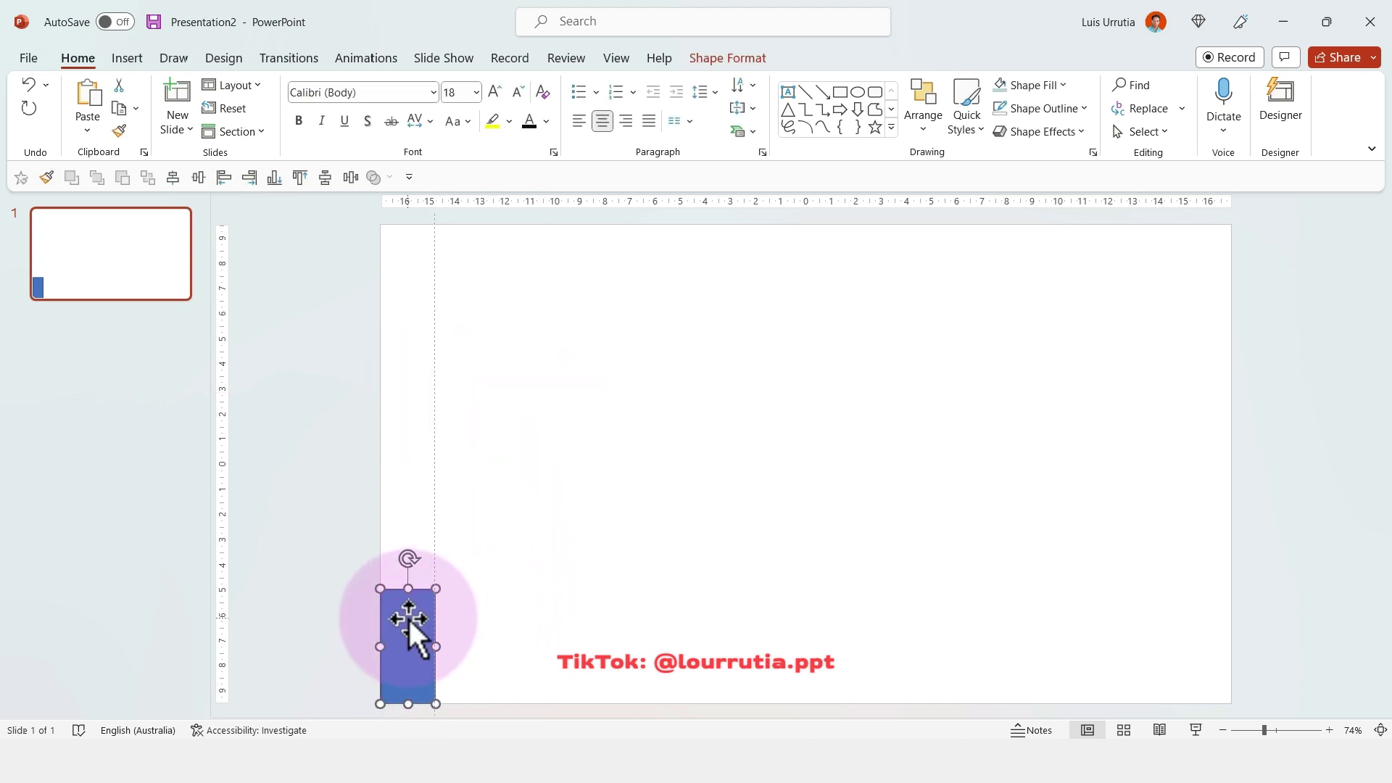
pyautogui.moveTo(406, 616); pyautogui.dragTo(1008, 663)
# Stretch the rectangle from the slide's top edge to its bottom edge
pyautogui.click(1085, 624)
pyautogui.click(1016, 623)
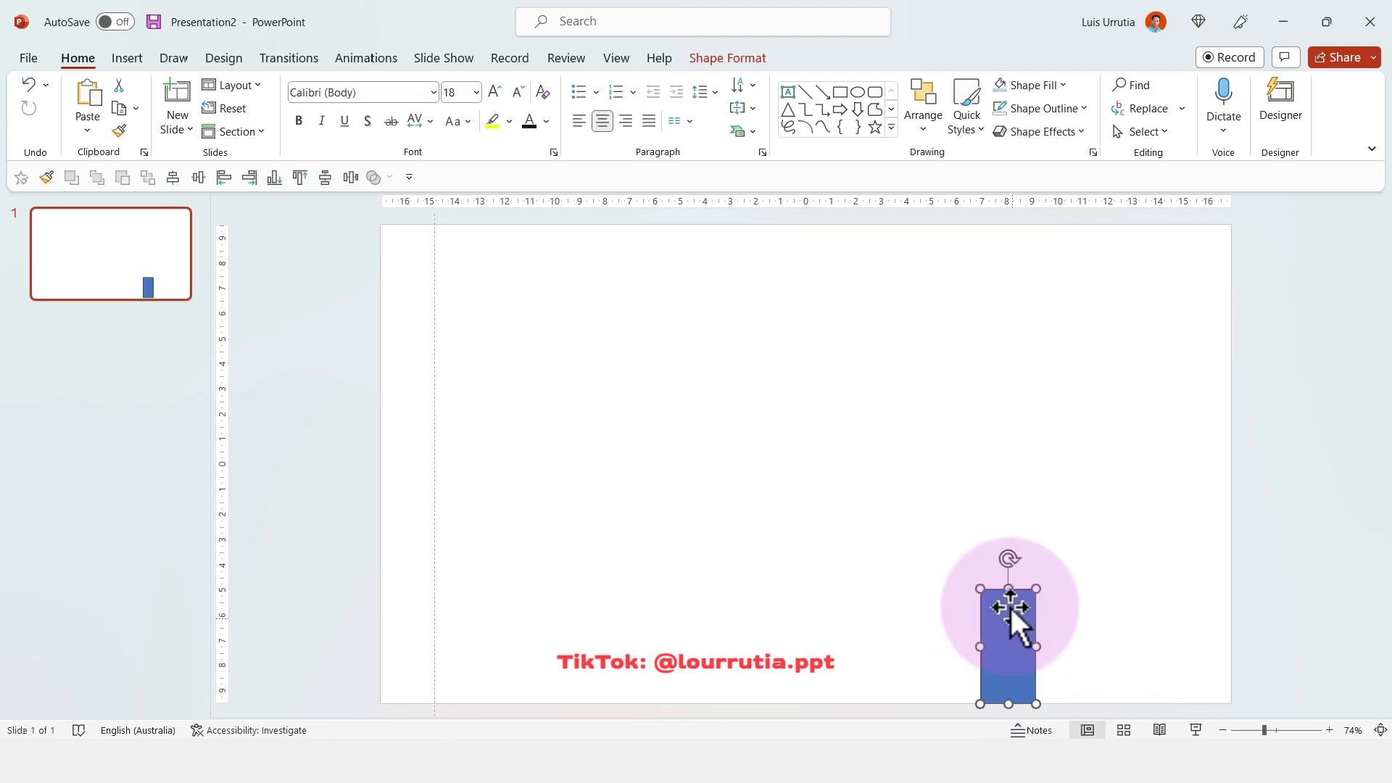
pyautogui.moveTo(1009, 589); pyautogui.dragTo(1020, 227)
pyautogui.moveTo(1005, 701); pyautogui.dragTo(1007, 703)
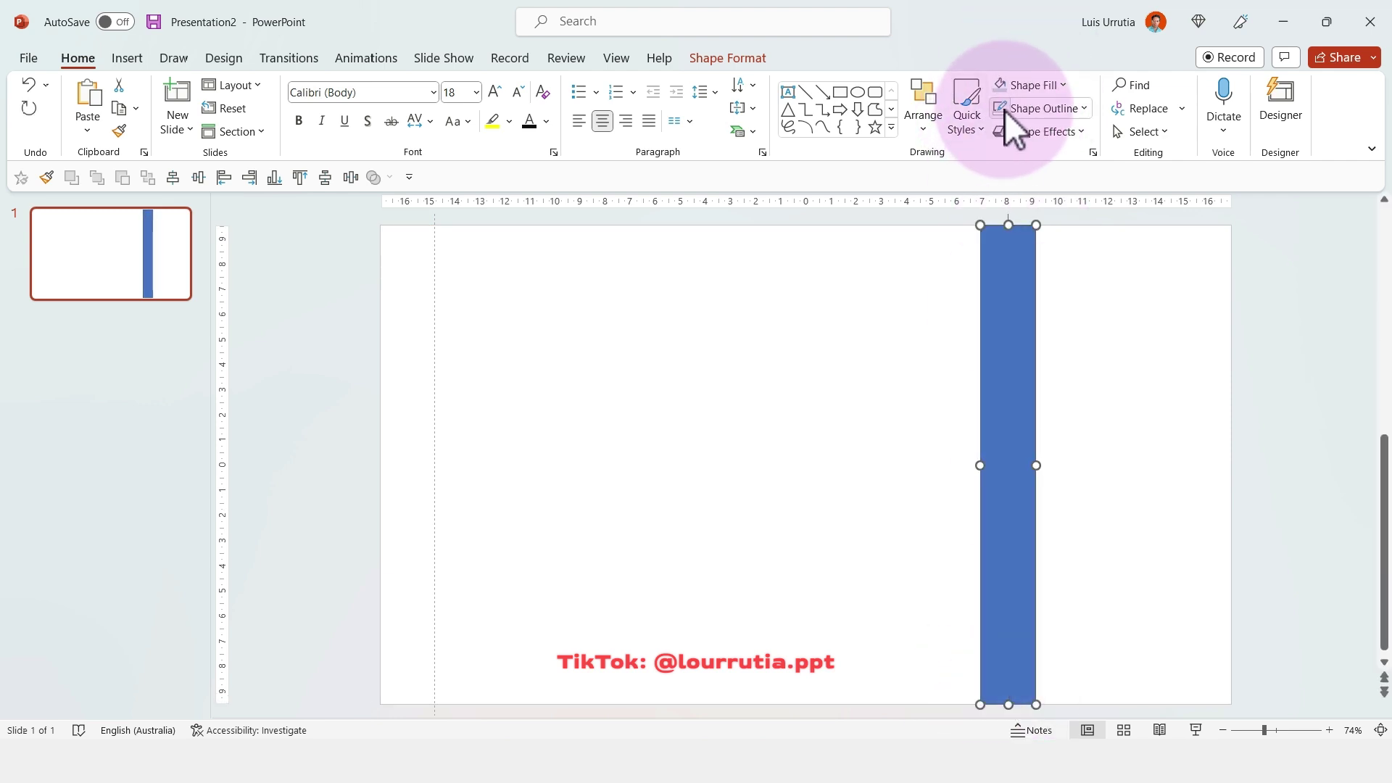
# Fill the stripe black and paste a duplicate of it
pyautogui.click(1055, 85)
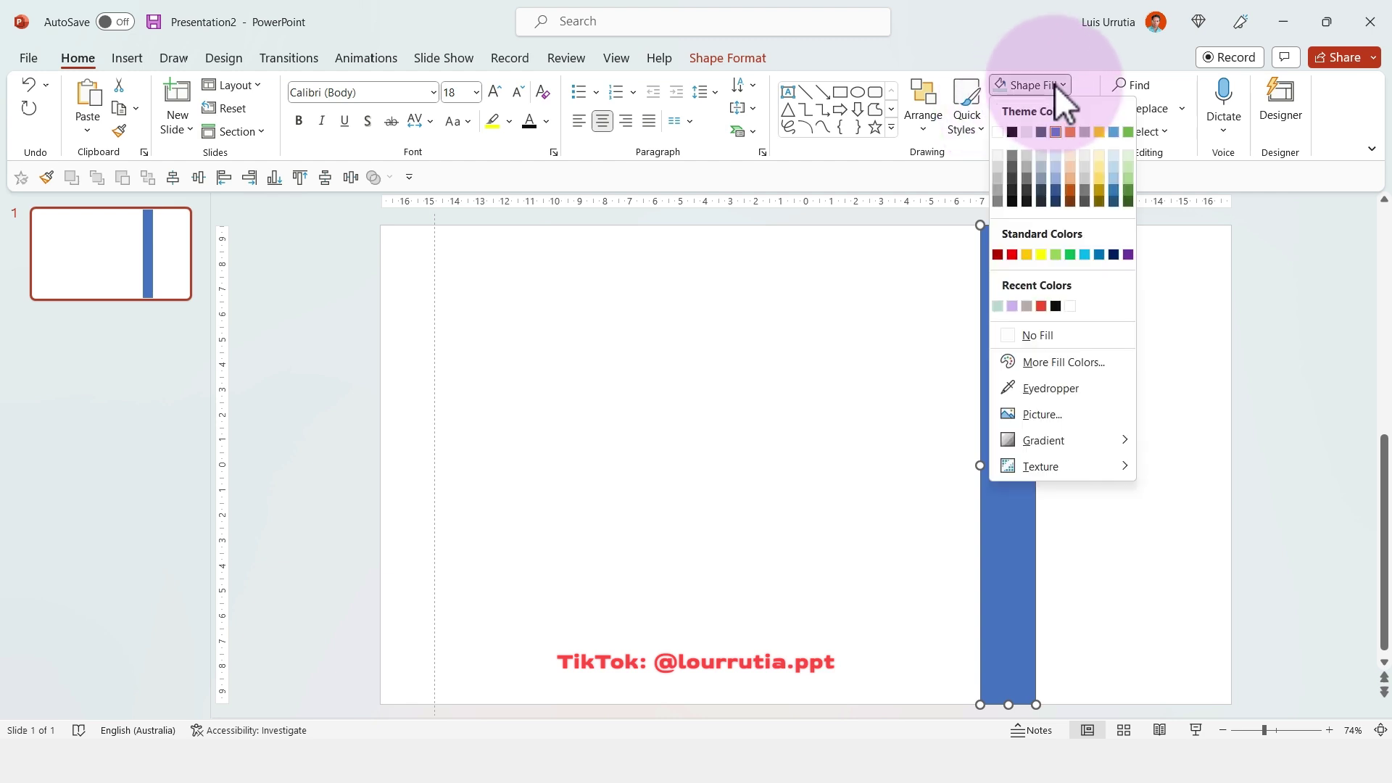
pyautogui.click(1056, 306)
pyautogui.click(1081, 312)
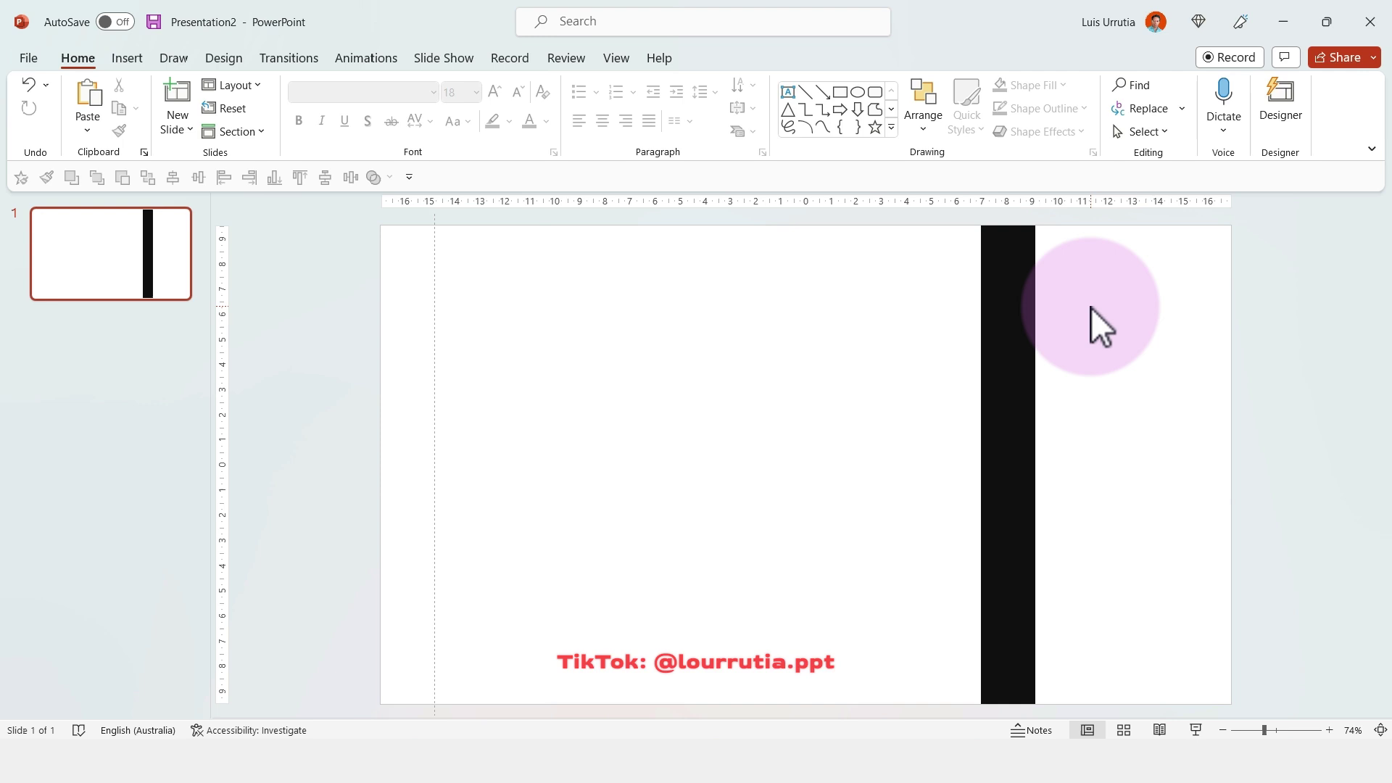
pyautogui.click(1032, 333)
pyautogui.hotkey('ctrl', 'c')
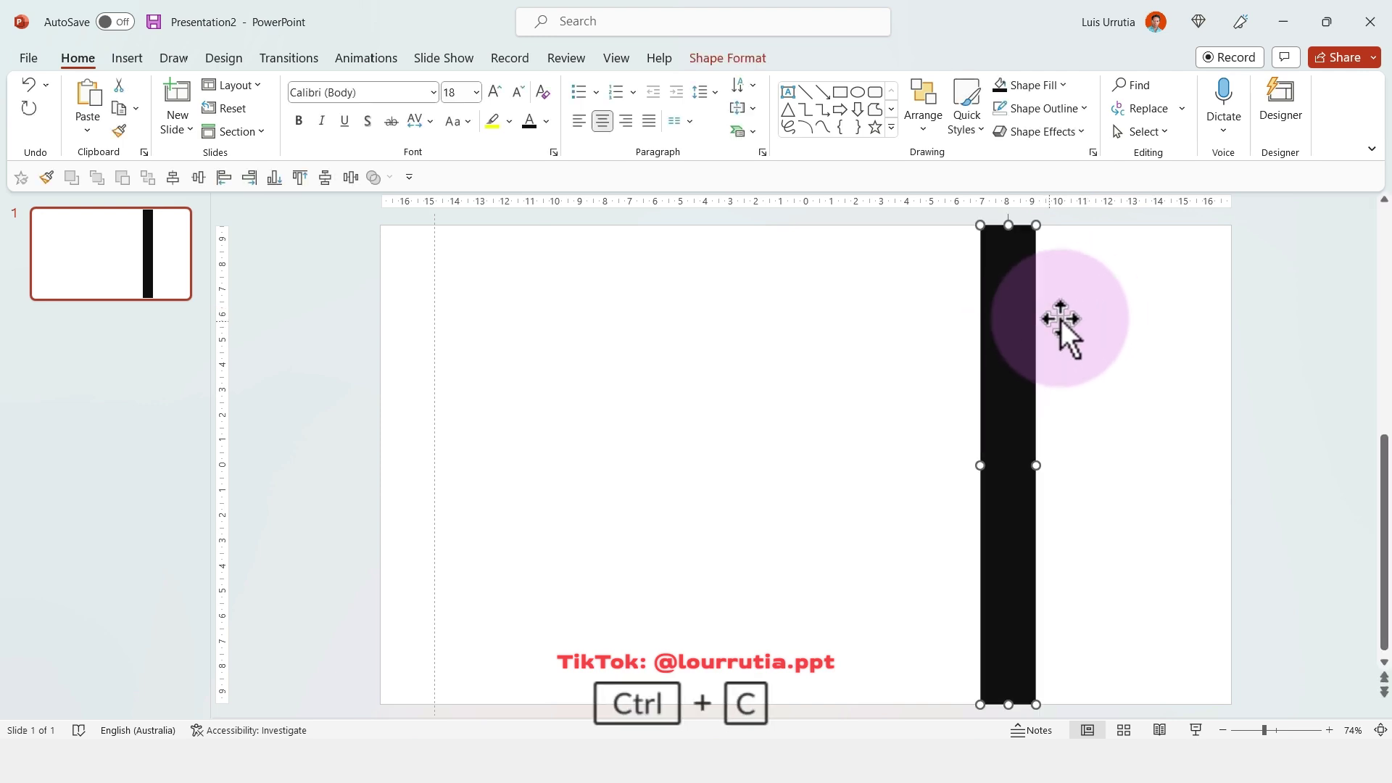
pyautogui.hotkey('ctrl', 'v')
# Place the duplicate beside the black stripe in red, then add a grey stripe beside it
pyautogui.moveTo(1025, 334); pyautogui.dragTo(1074, 322)
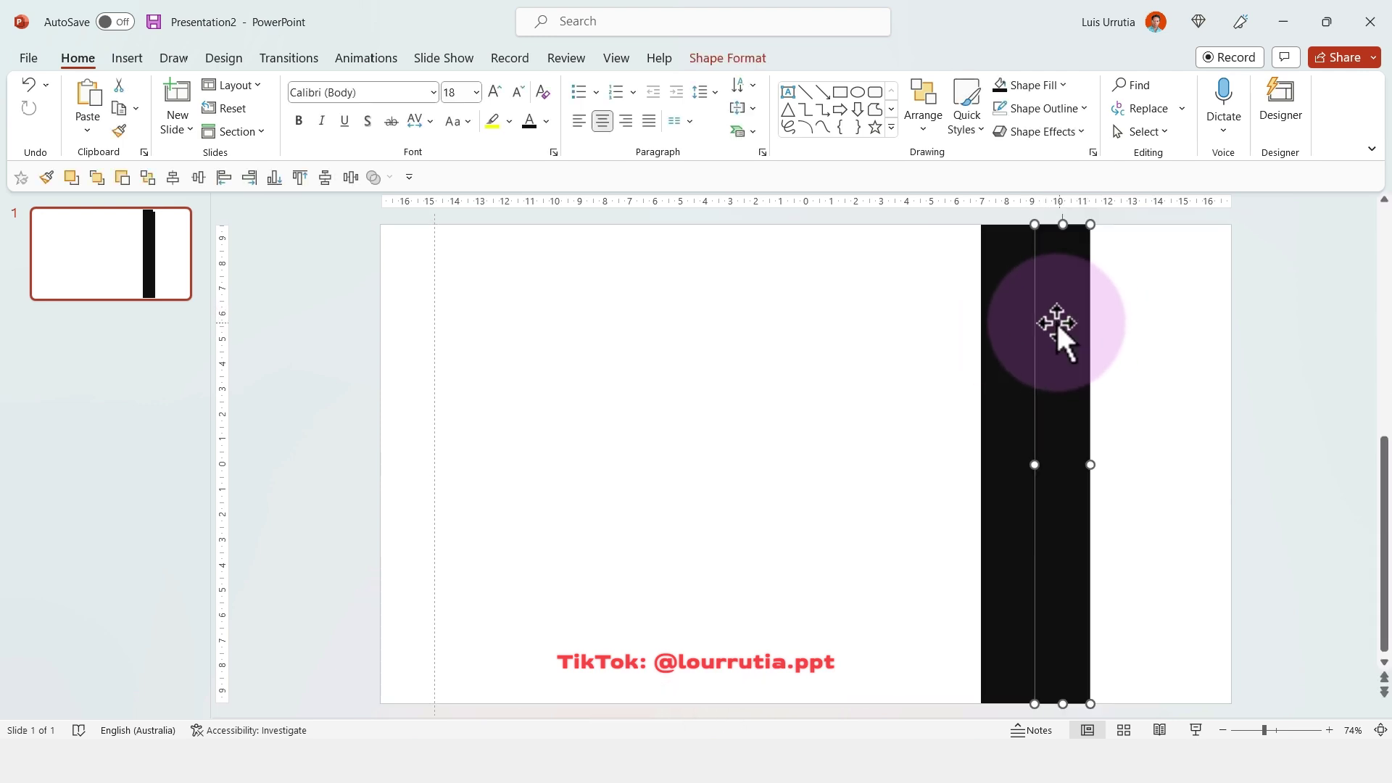
pyautogui.click(1064, 84)
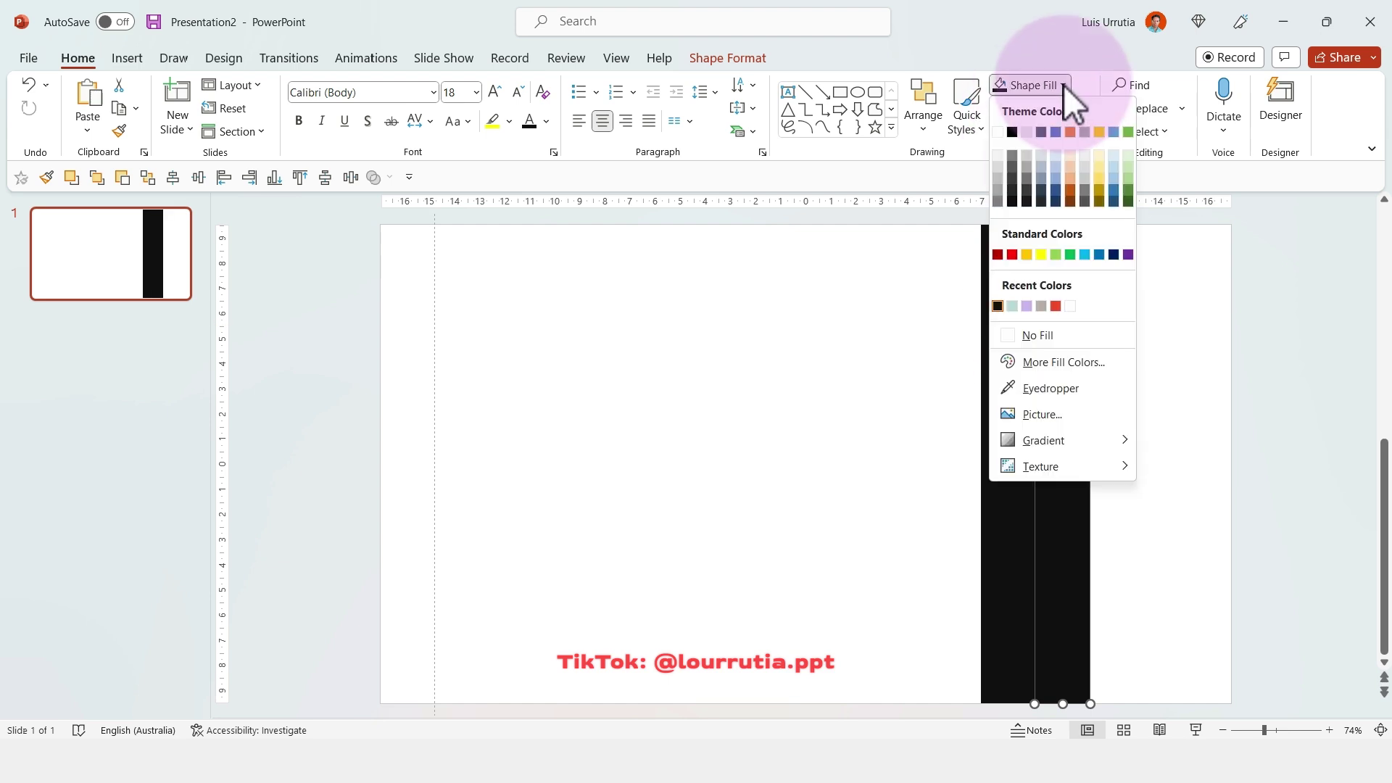
pyautogui.click(1056, 306)
pyautogui.hotkey('ctrl', 'c')
pyautogui.hotkey('ctrl', 'v')
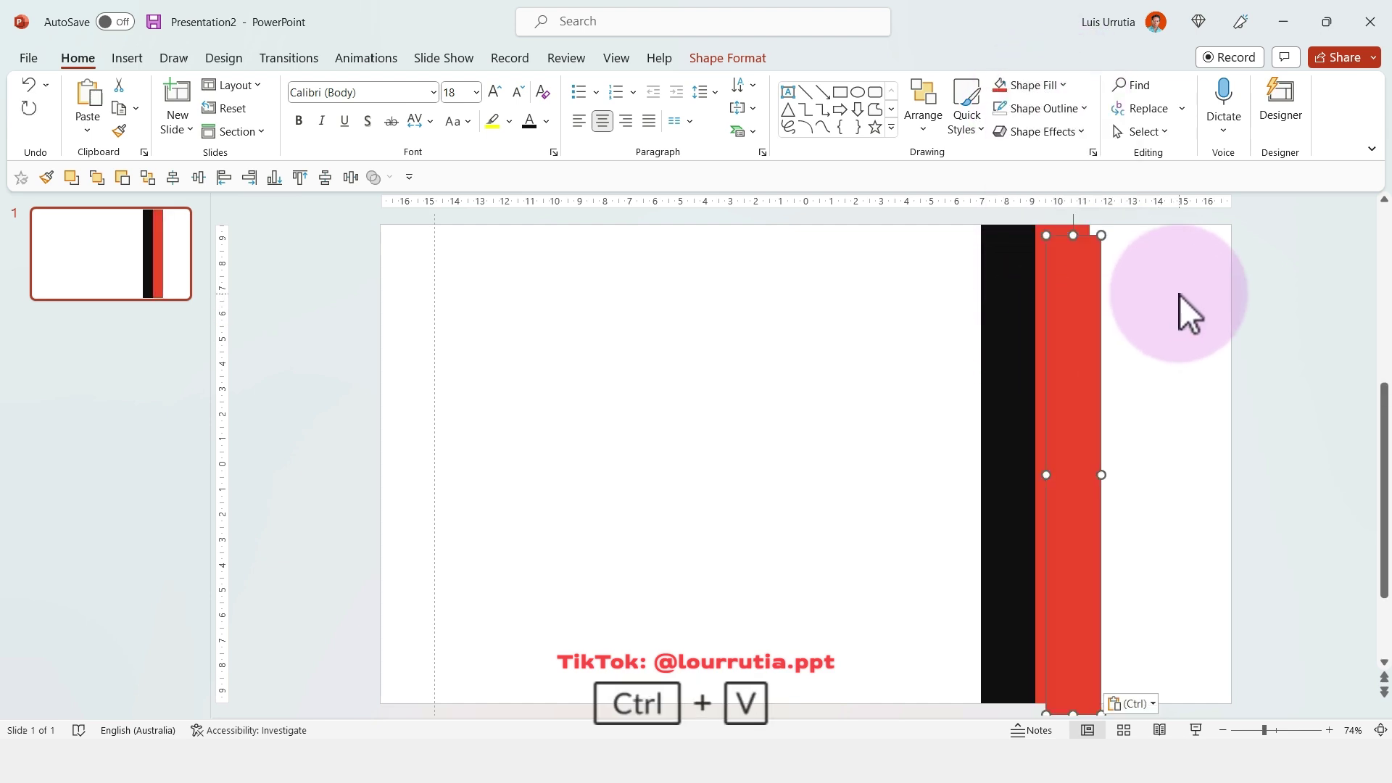
pyautogui.moveTo(1082, 367); pyautogui.dragTo(1128, 345)
pyautogui.click(1055, 89)
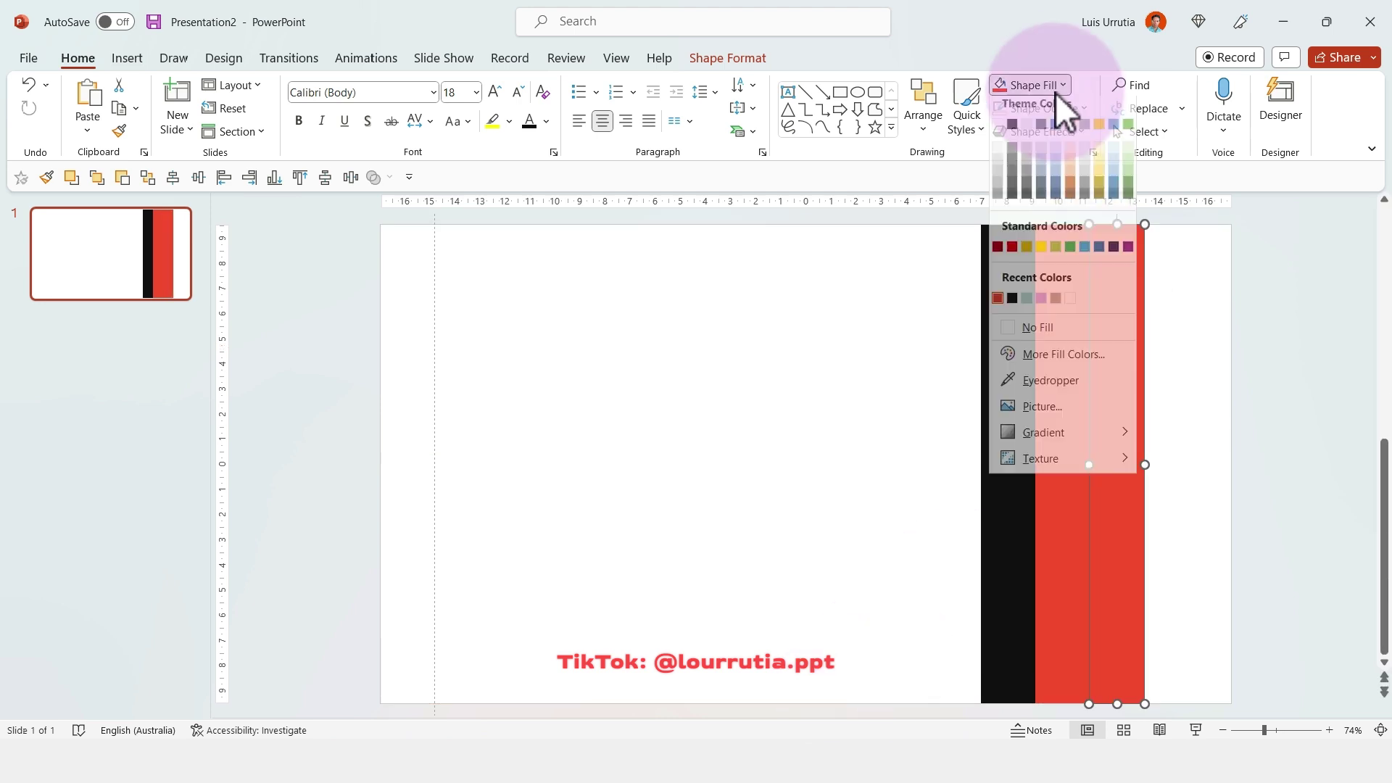
pyautogui.click(1058, 306)
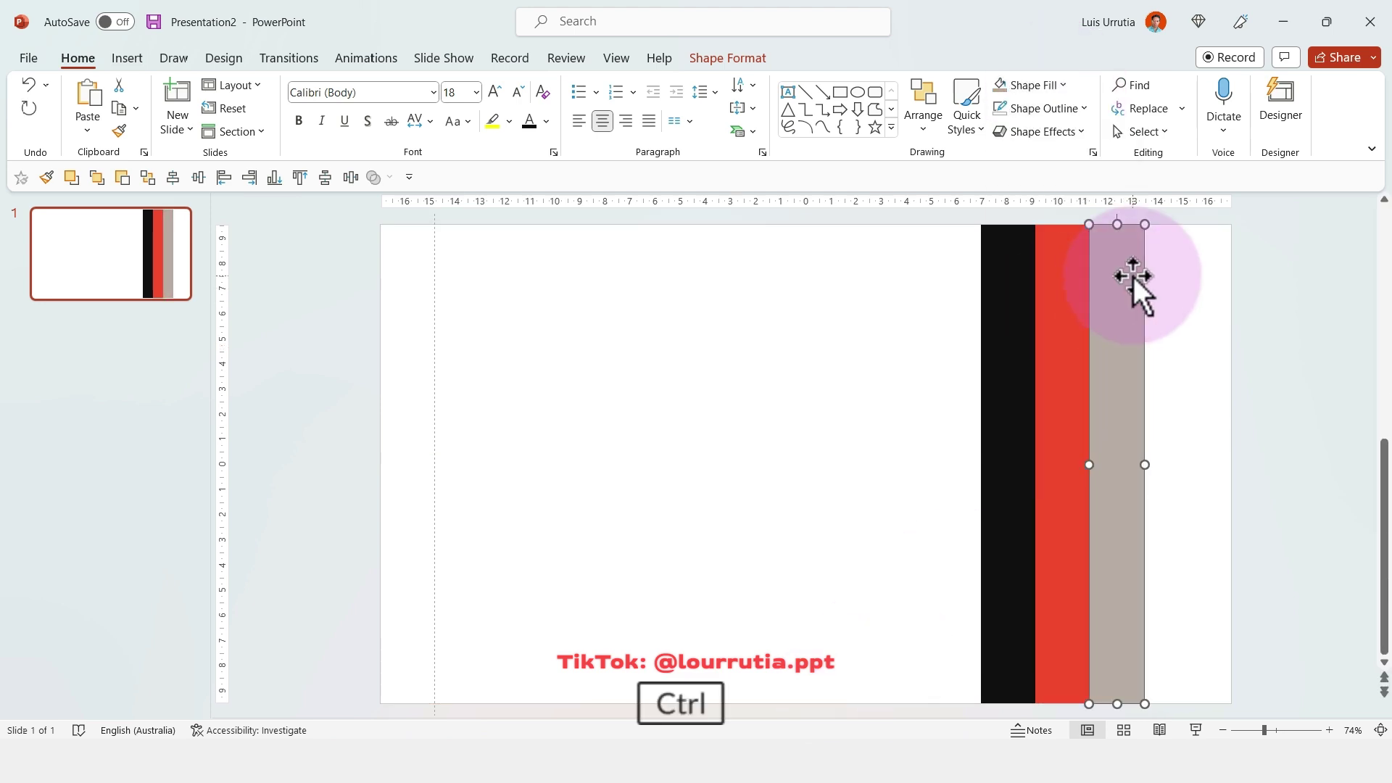
# Add a light purple stripe and then a mint stripe to the right of the grey one
pyautogui.hotkey('ctrl', 'c')
pyautogui.hotkey('ctrl', 'v')
pyautogui.moveTo(1158, 342); pyautogui.dragTo(1186, 337)
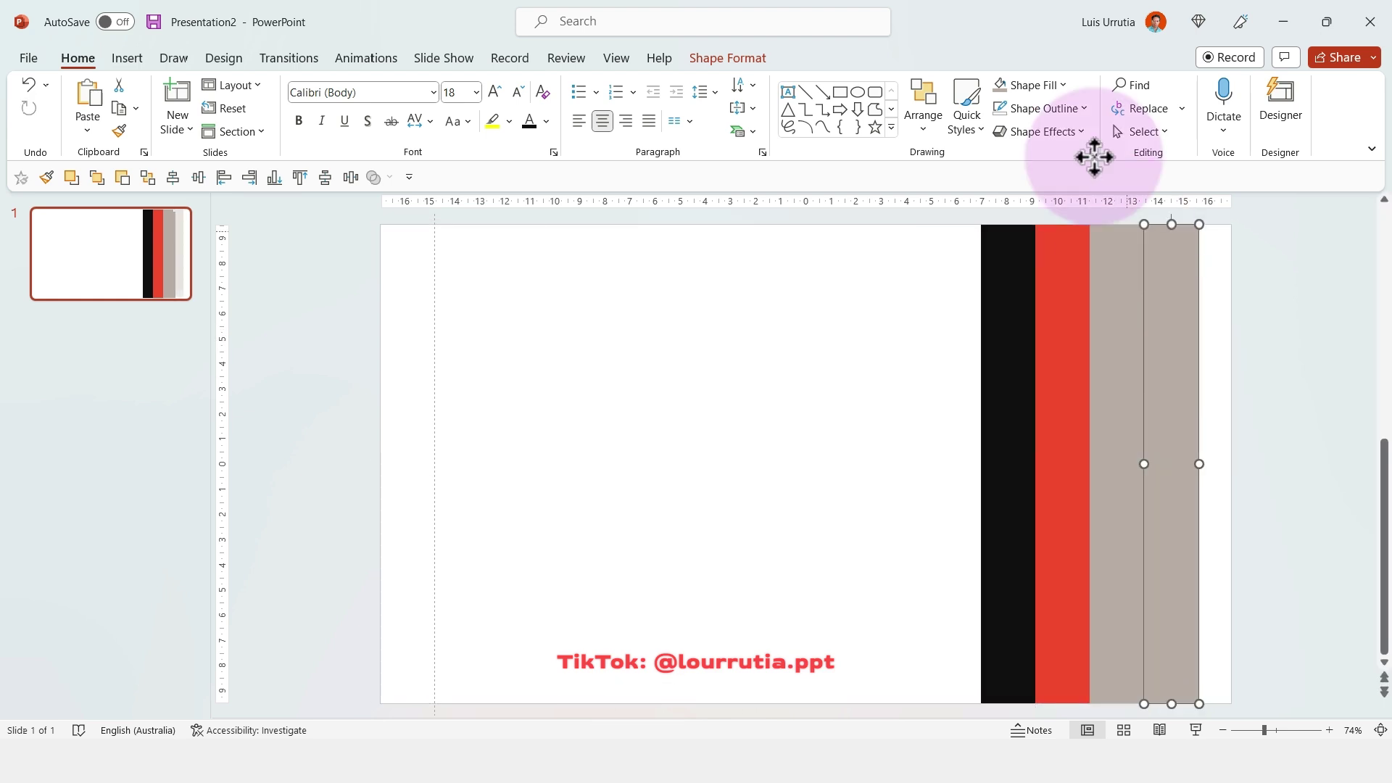
pyautogui.click(1064, 85)
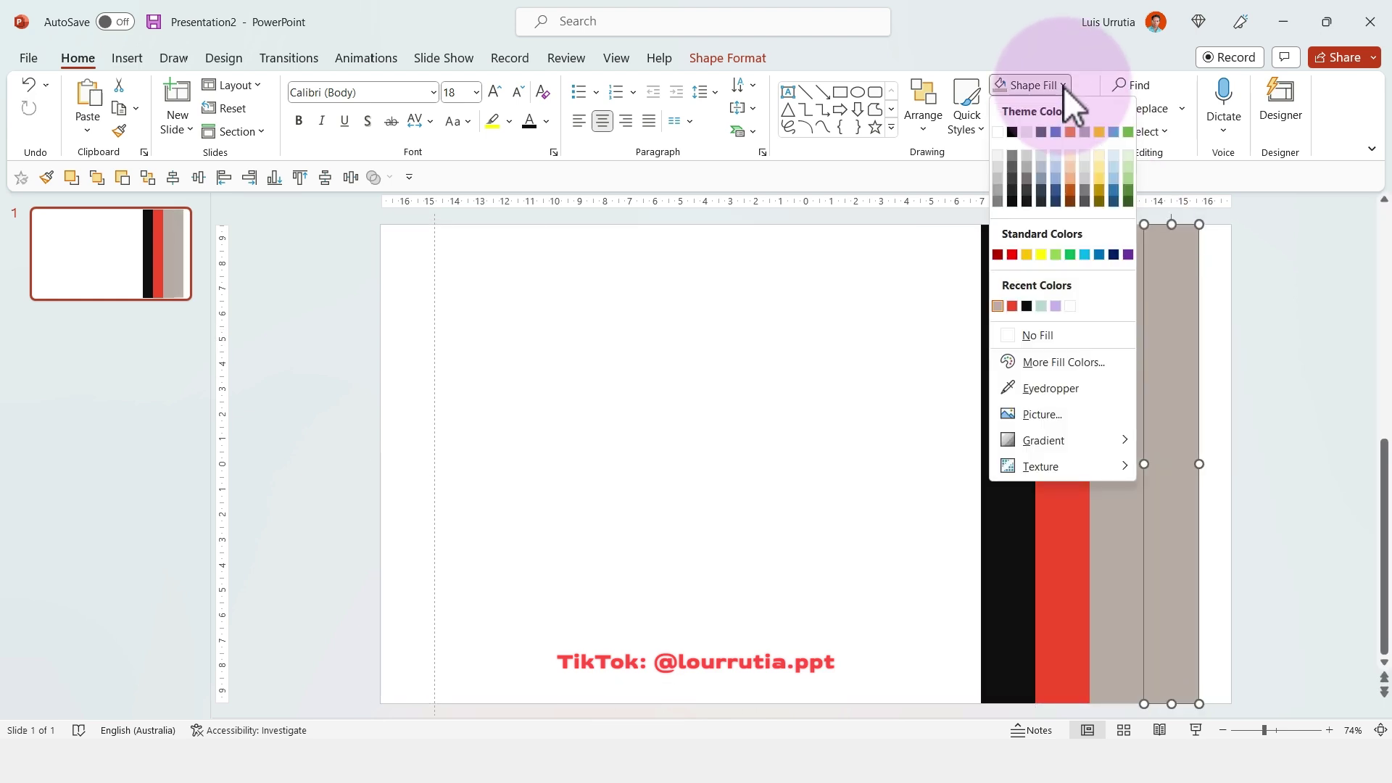
pyautogui.click(1056, 306)
pyautogui.hotkey('ctrl', 'v')
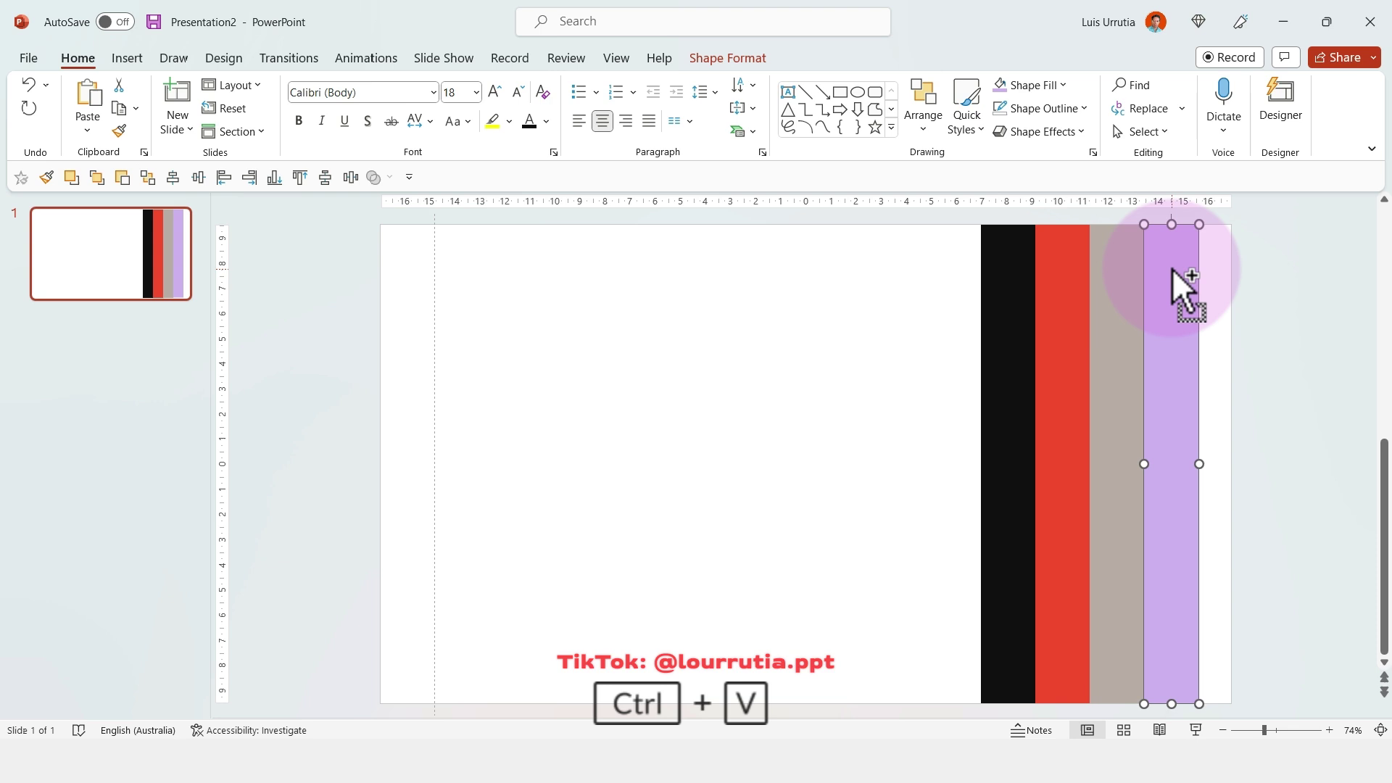
pyautogui.moveTo(1181, 290); pyautogui.dragTo(1241, 294)
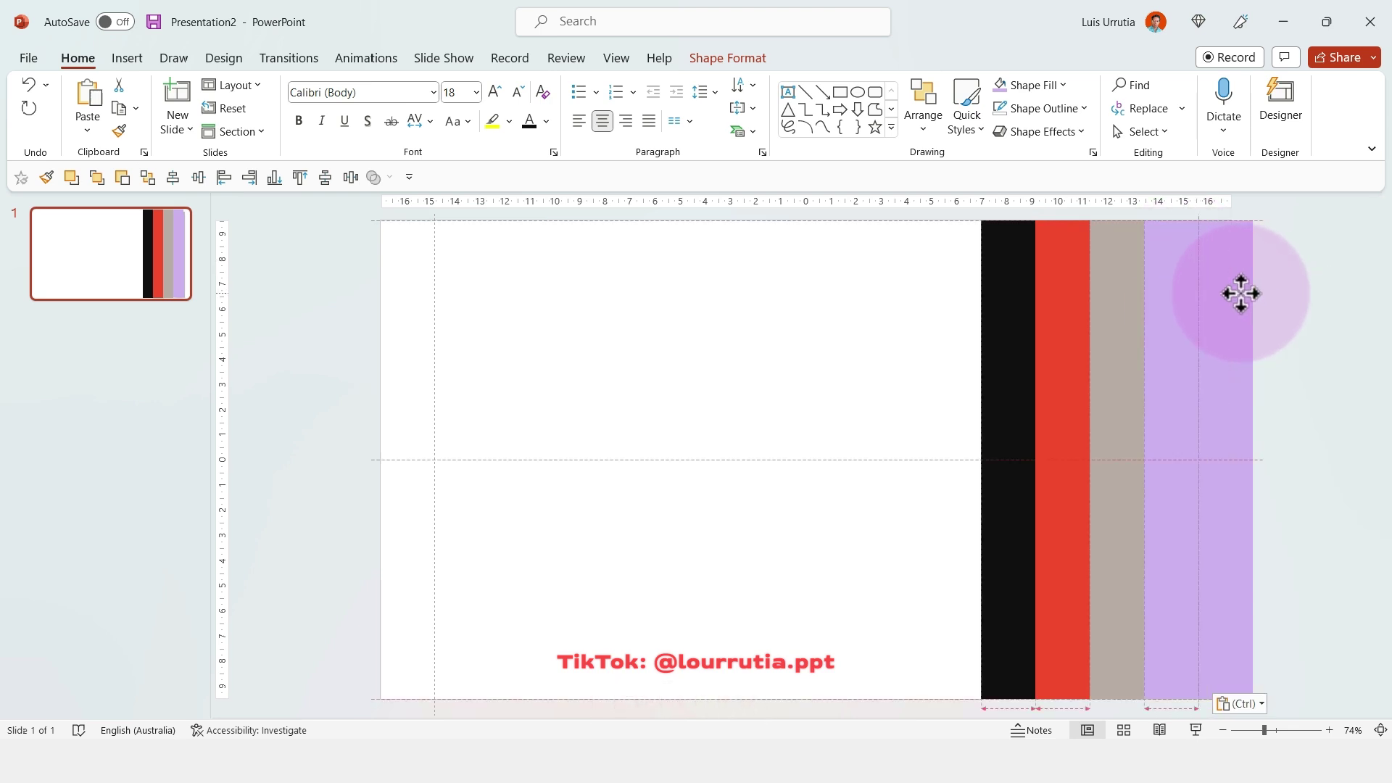
pyautogui.click(1059, 85)
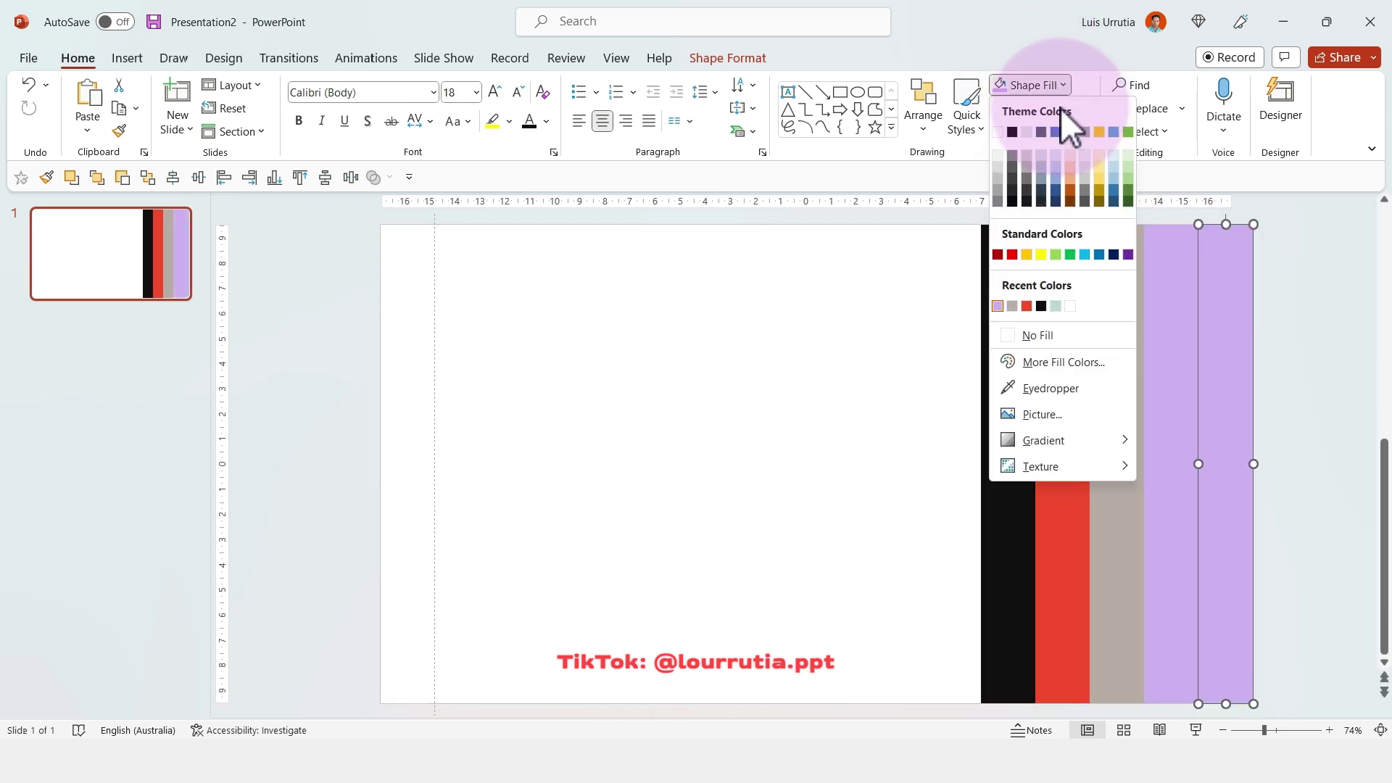
pyautogui.click(1059, 306)
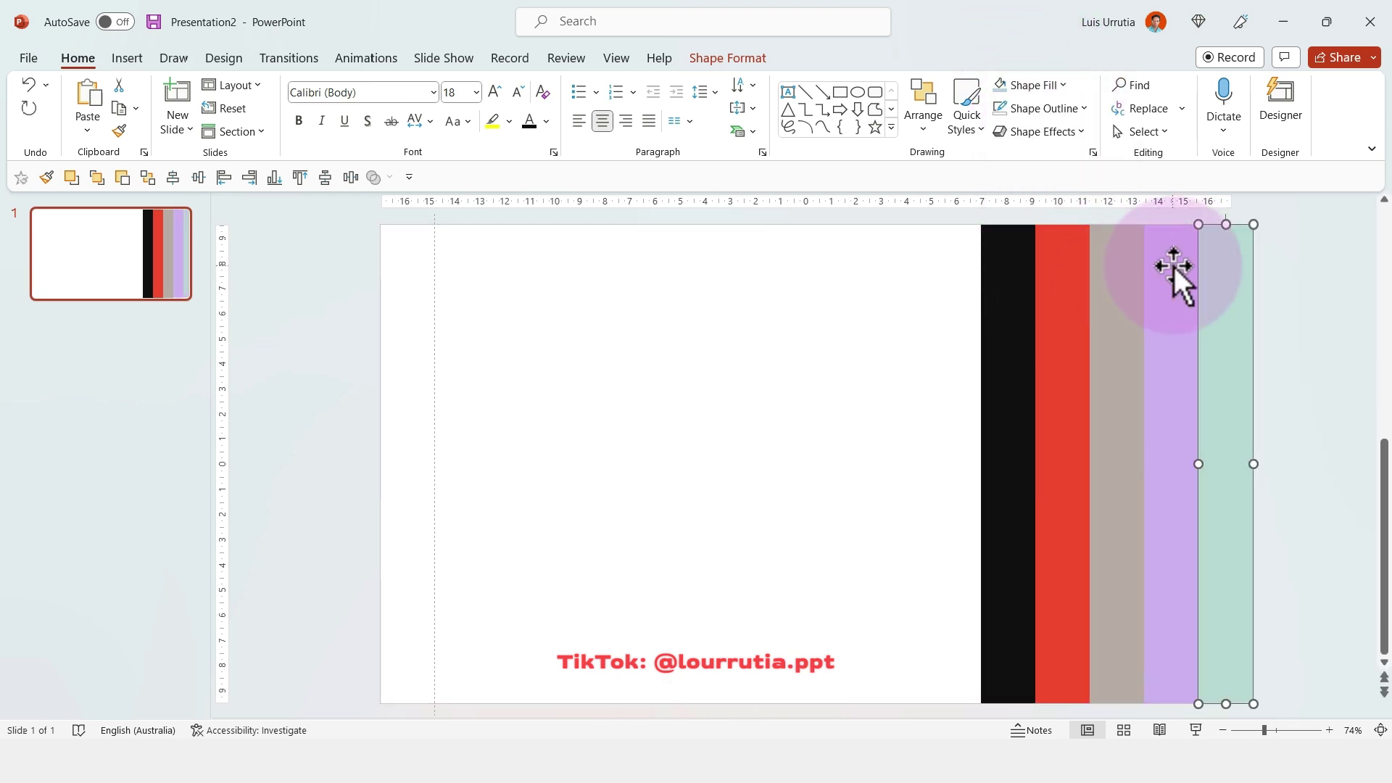
# Select all five stripes and shift them flush against the slide's right edge
pyautogui.click(1298, 247)
pyautogui.click(1022, 465)
pyautogui.keyDown('shift'); pyautogui.click(1066, 420); pyautogui.keyUp('shift')
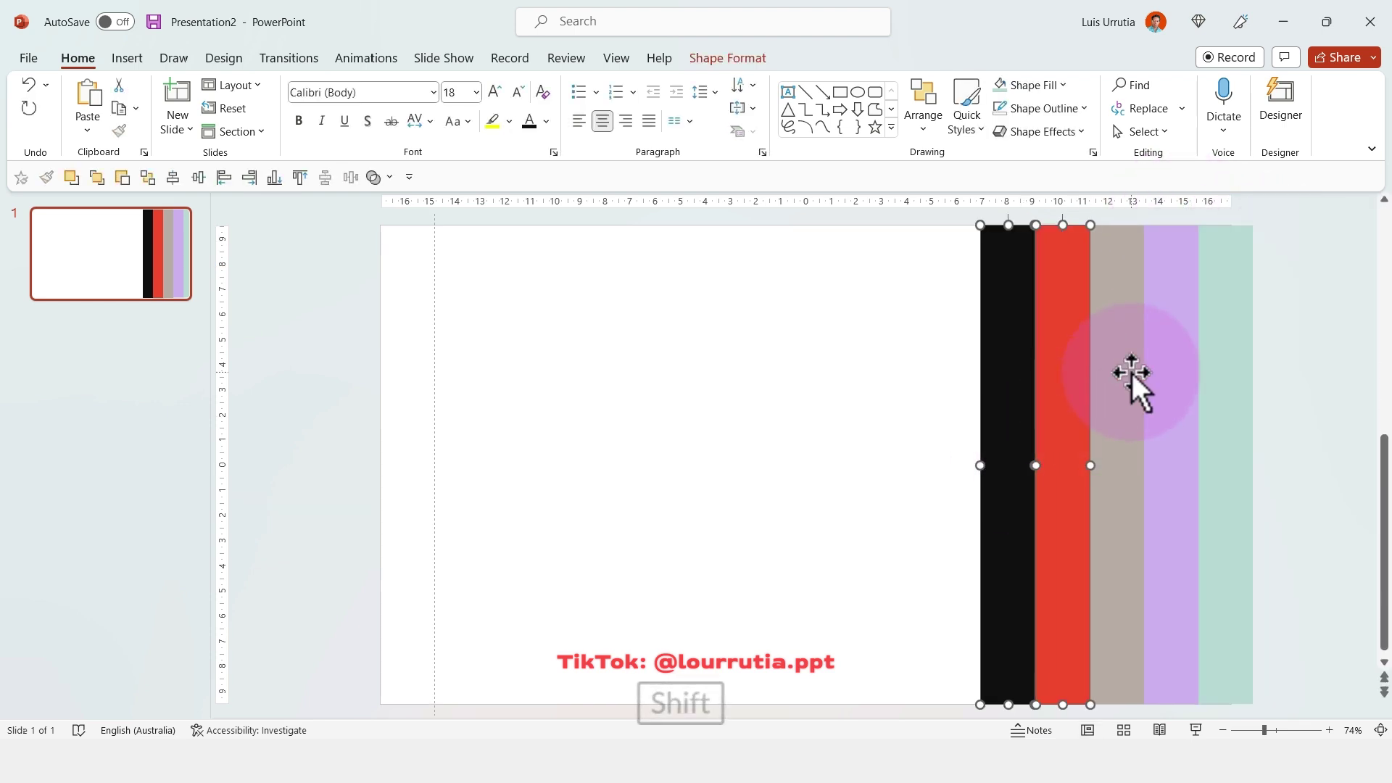
pyautogui.keyDown('shift'); pyautogui.click(1133, 373); pyautogui.keyUp('shift')
pyautogui.keyDown('shift'); pyautogui.click(1171, 354); pyautogui.keyUp('shift')
pyautogui.keyDown('shift'); pyautogui.click(1233, 336); pyautogui.keyUp('shift')
pyautogui.moveTo(1237, 335)
pyautogui.mouseDown()
pyautogui.moveTo(1195, 335)
pyautogui.moveTo(1220, 334)
pyautogui.mouseUp()
pyautogui.click(1269, 325)
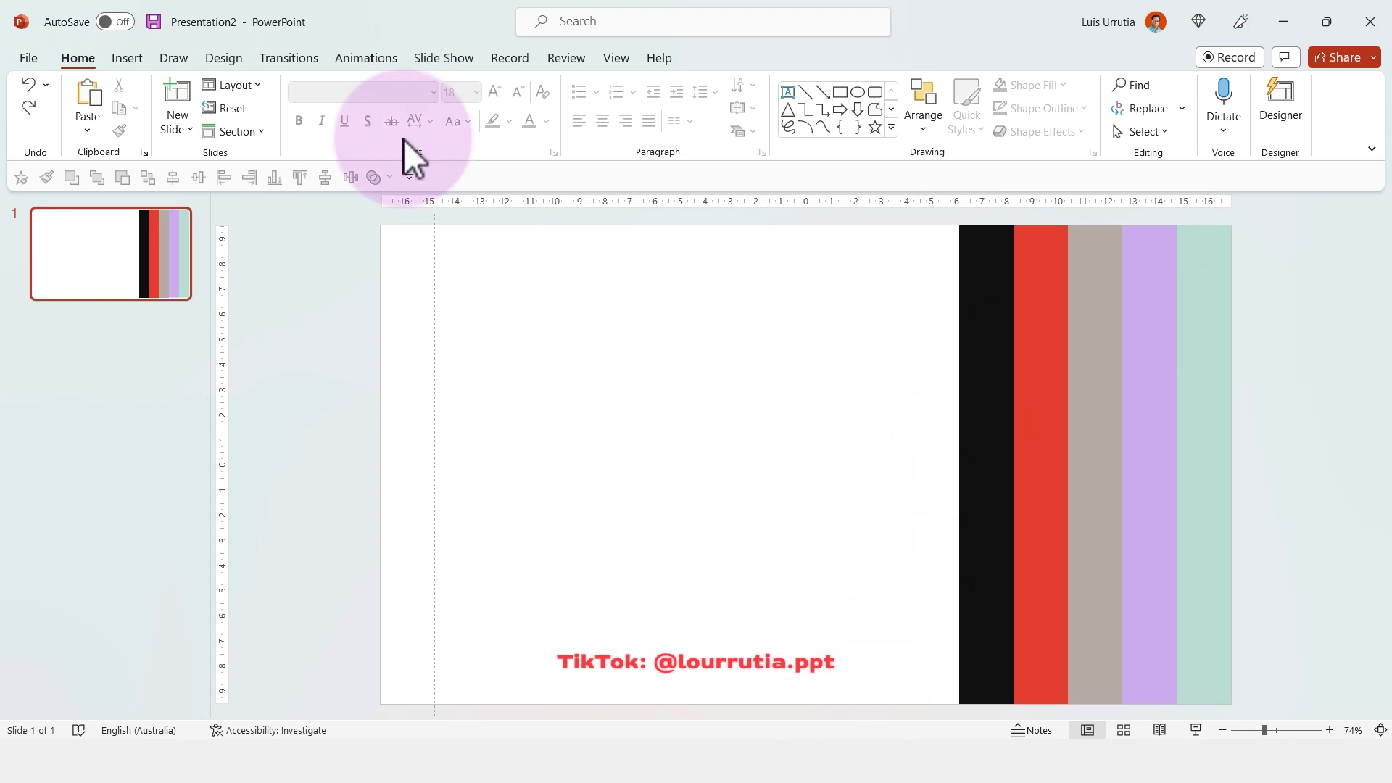
# Add an upper-left text box reading 'The Royal family is the monarchy of the United Kingdom.'
pyautogui.click(129, 57)
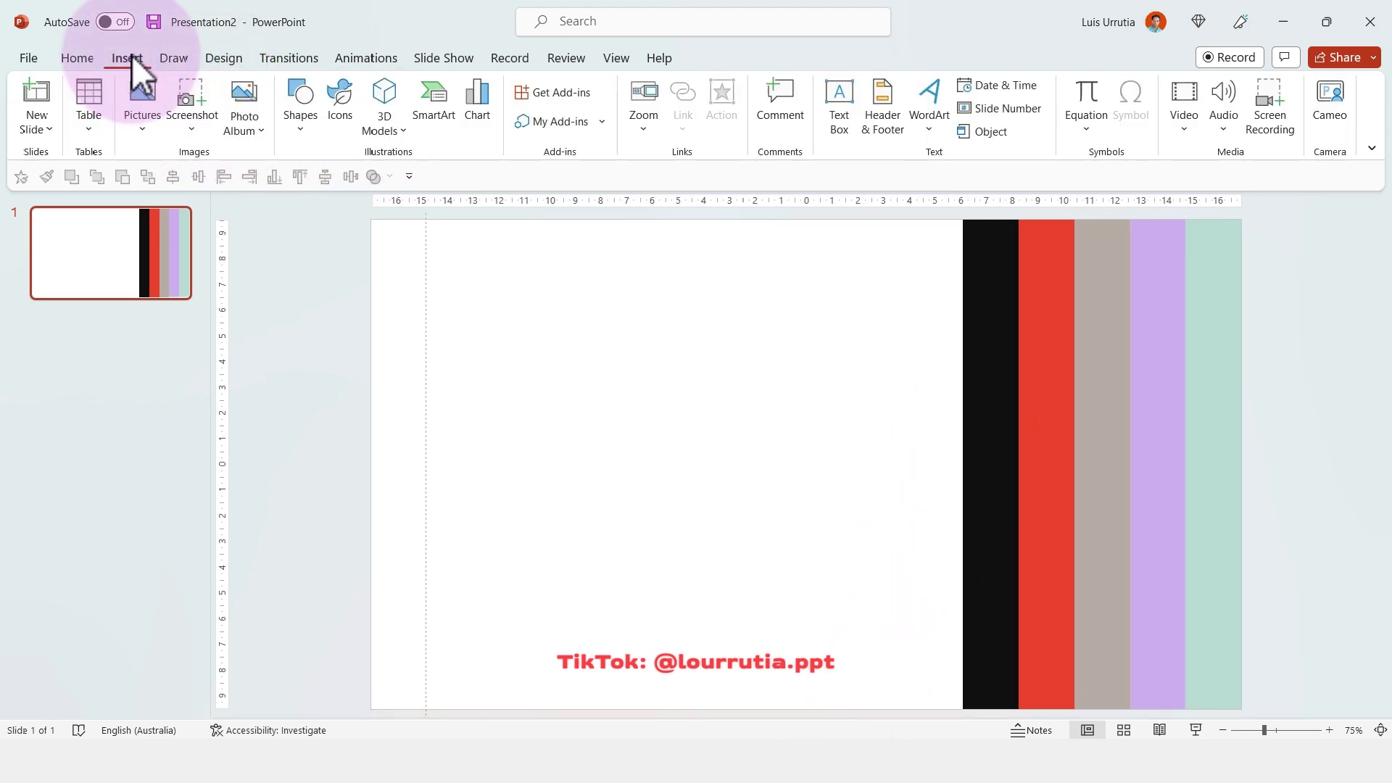
pyautogui.click(840, 101)
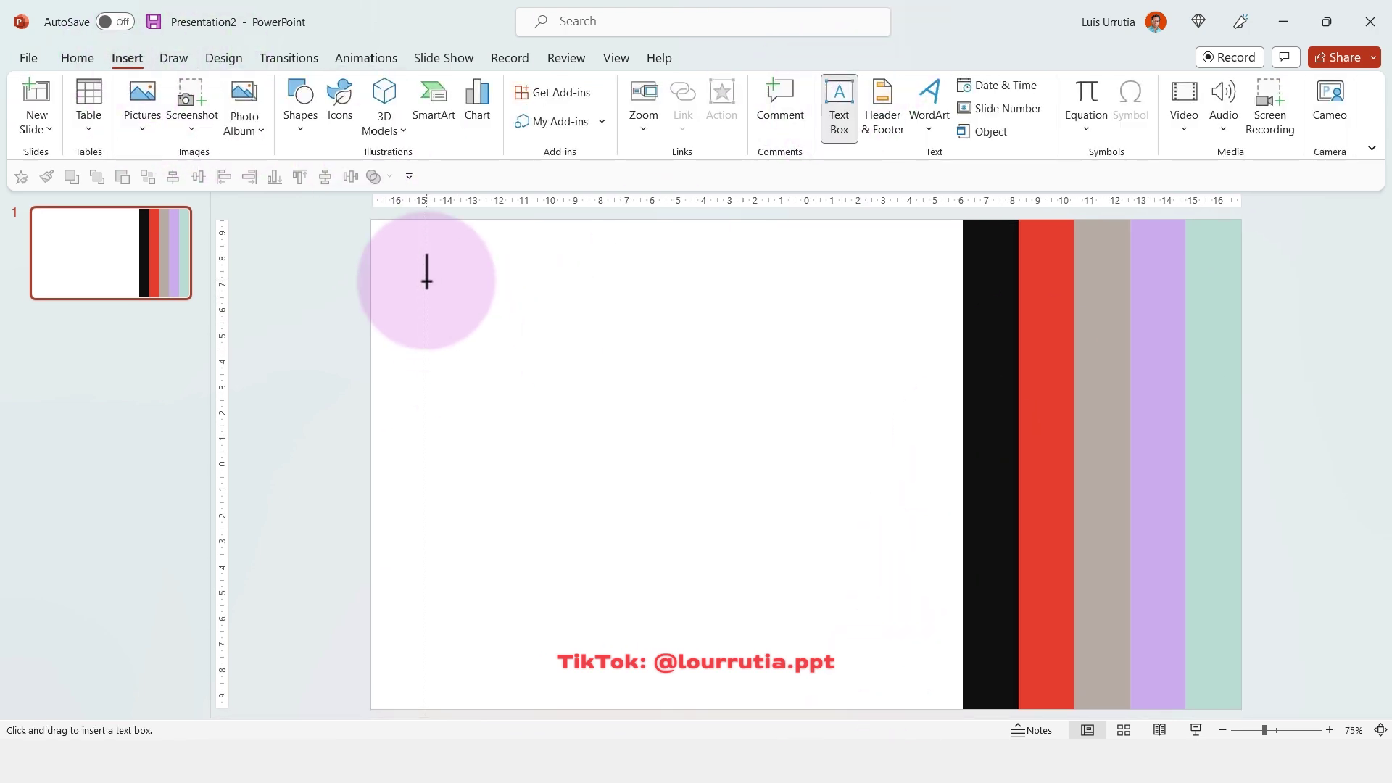
pyautogui.moveTo(426, 281); pyautogui.dragTo(904, 454)
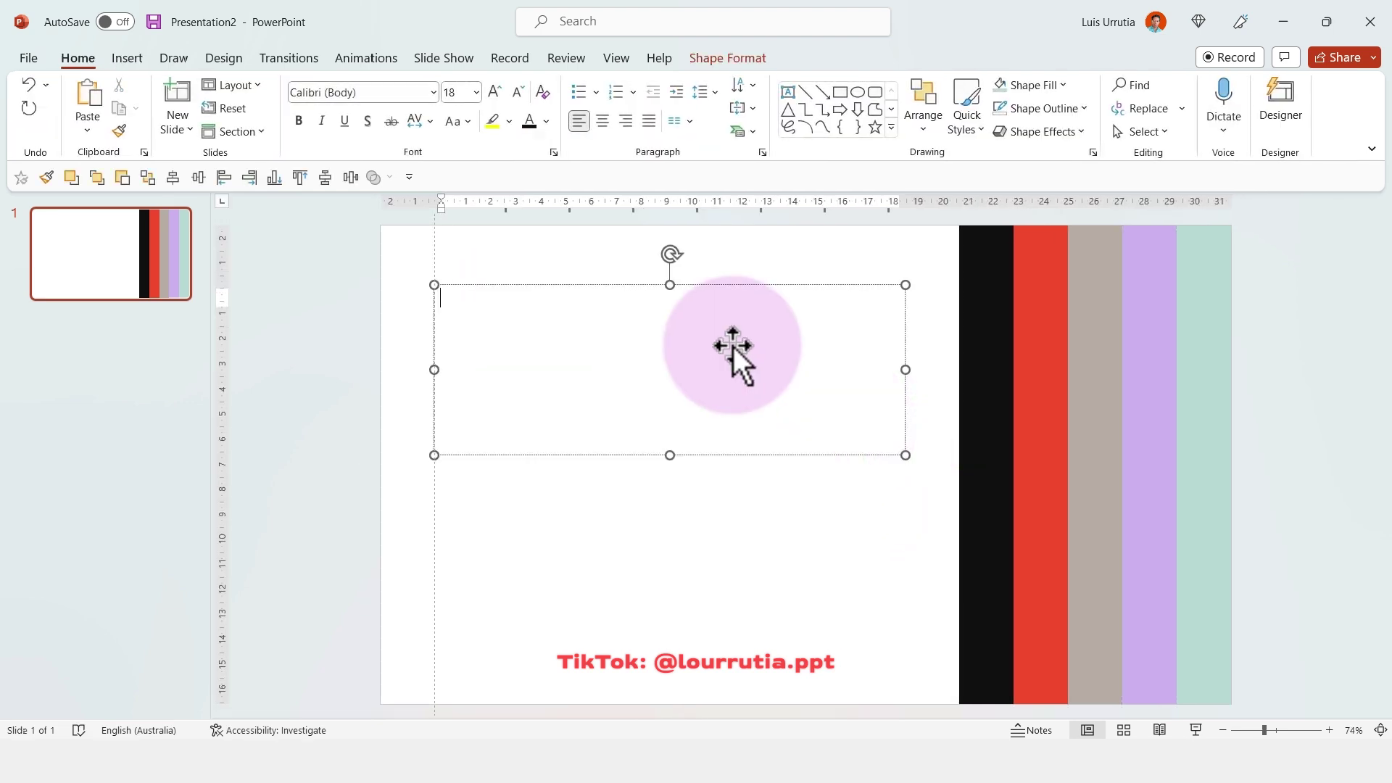
pyautogui.write('The')
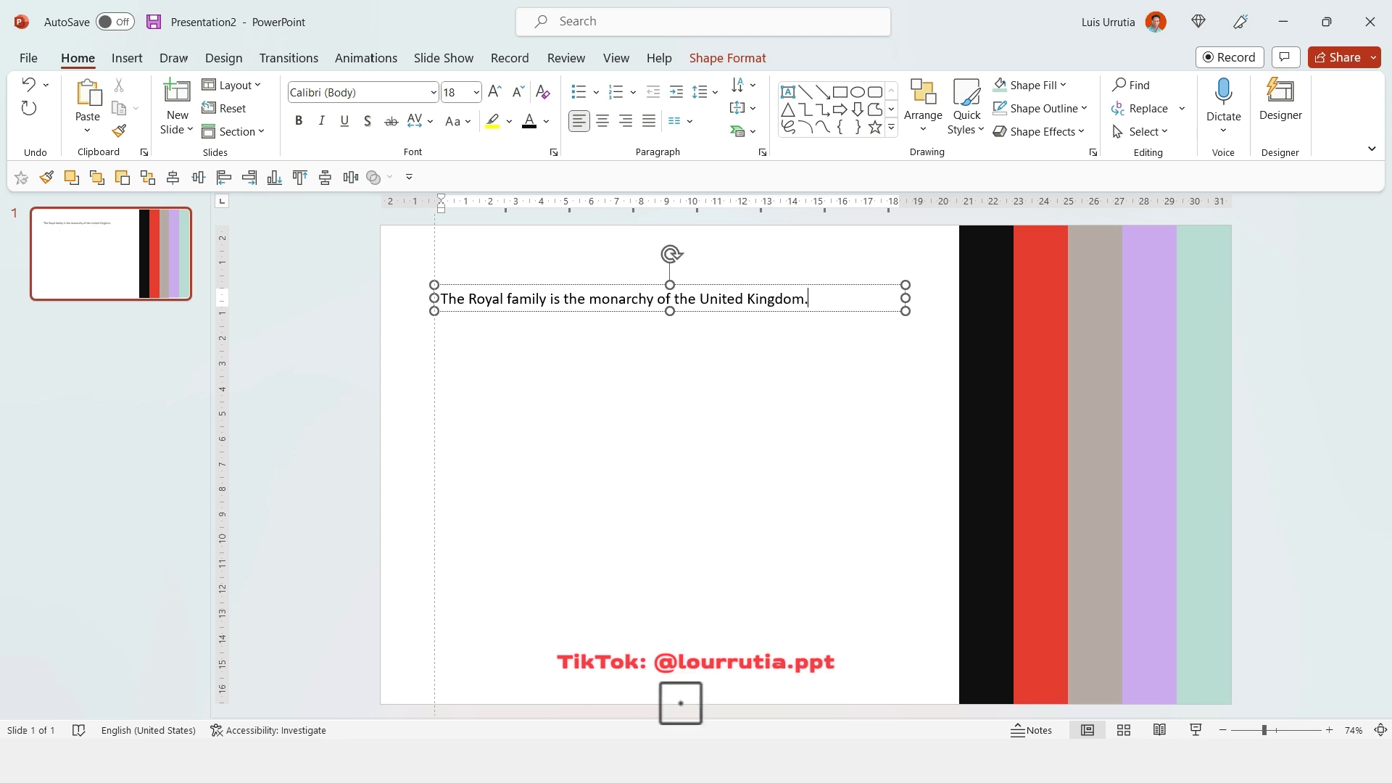
pyautogui.hotkey('ctrl', 'a')
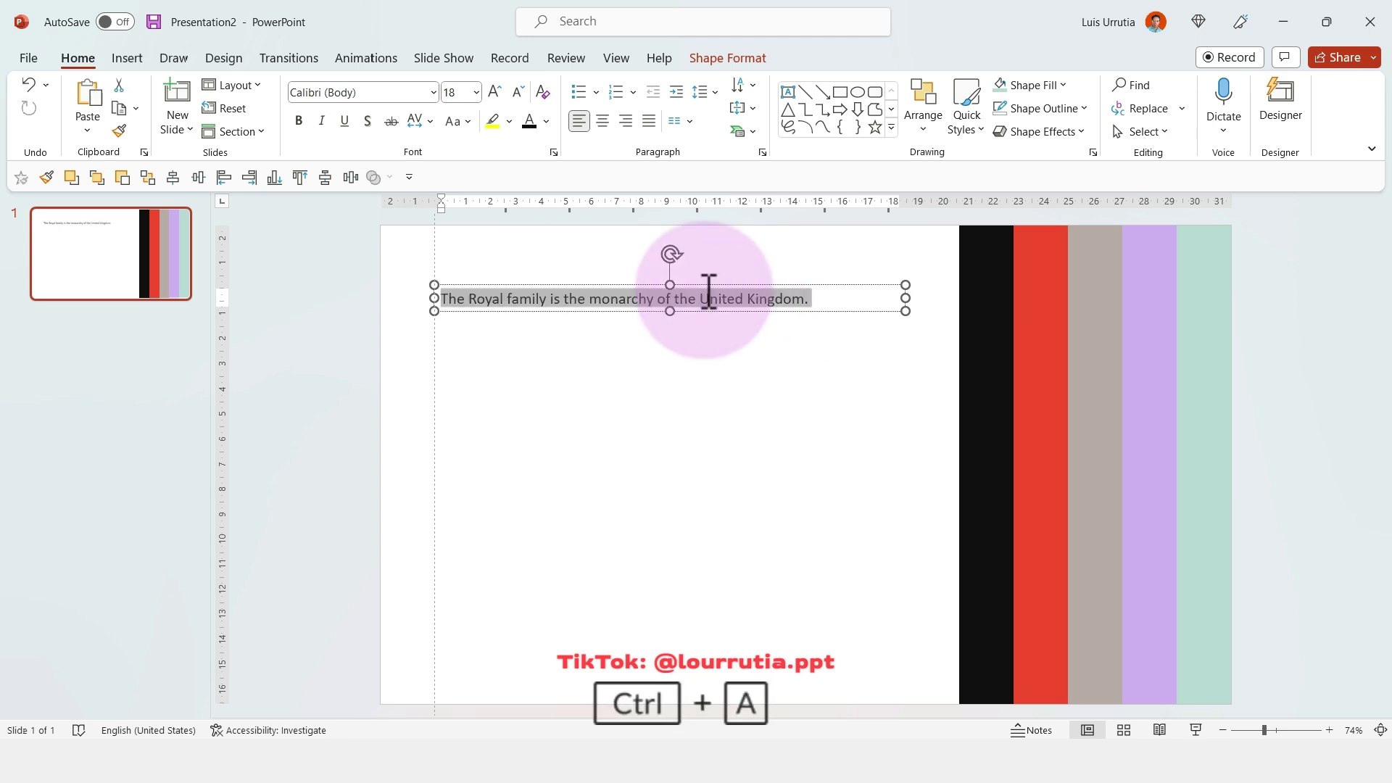
# Enlarge the title text to 54 pt and narrow its box so it rewraps
pyautogui.click(496, 91)
pyautogui.click(496, 90)
pyautogui.click(496, 90)
pyautogui.click(496, 91)
pyautogui.click(496, 92)
pyautogui.click(496, 92)
pyautogui.click(496, 92)
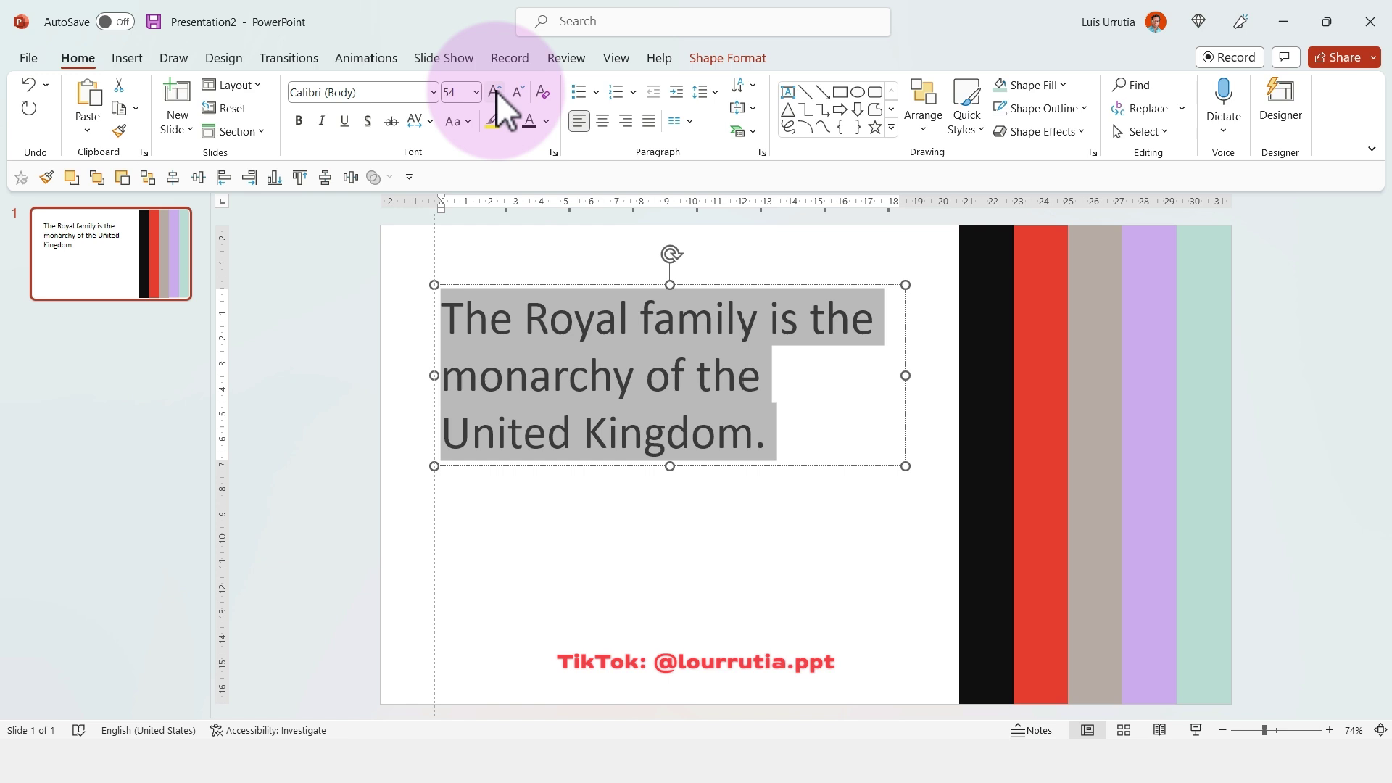
pyautogui.click(497, 91)
pyautogui.click(497, 91)
pyautogui.moveTo(906, 375); pyautogui.dragTo(859, 375)
# Set the title in Mangal Pro with Multiple line spacing at 0.9
pyautogui.click(433, 92)
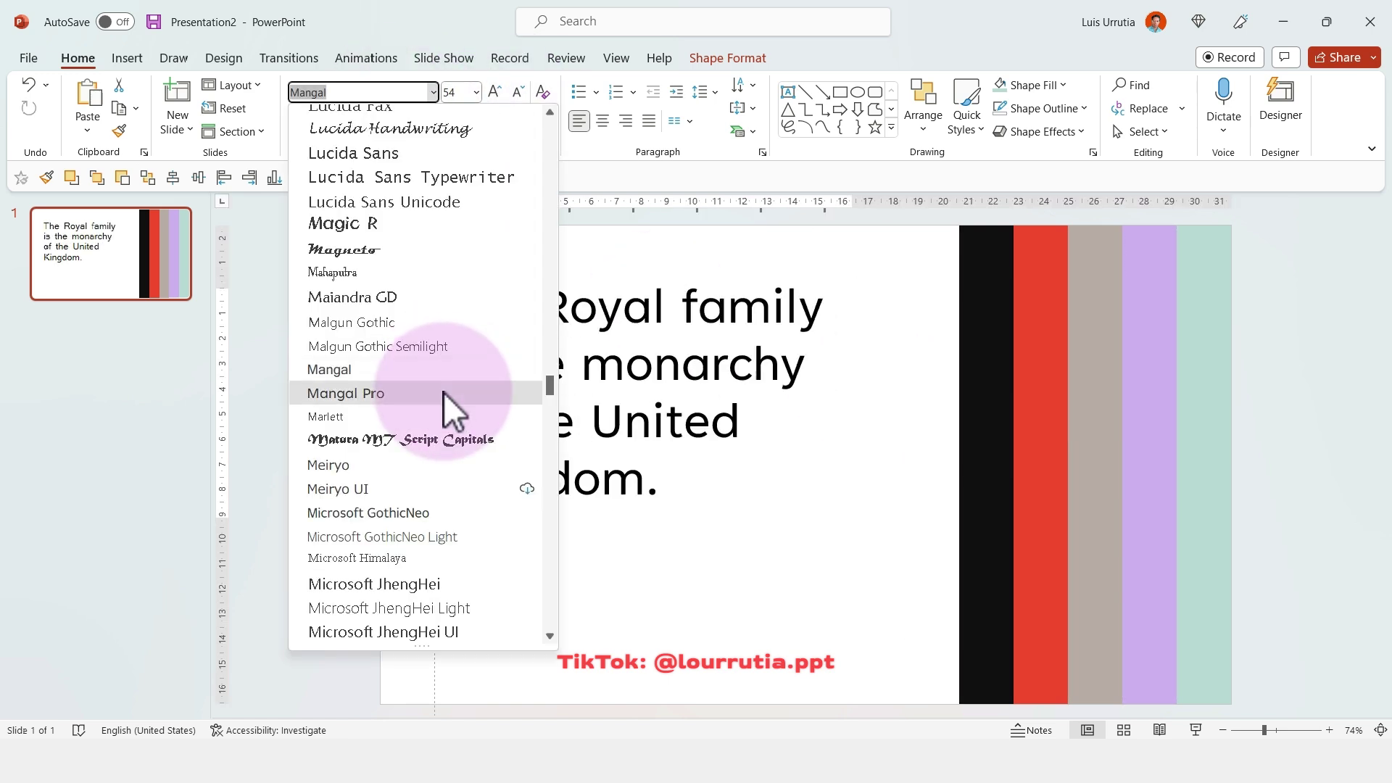
pyautogui.click(444, 394)
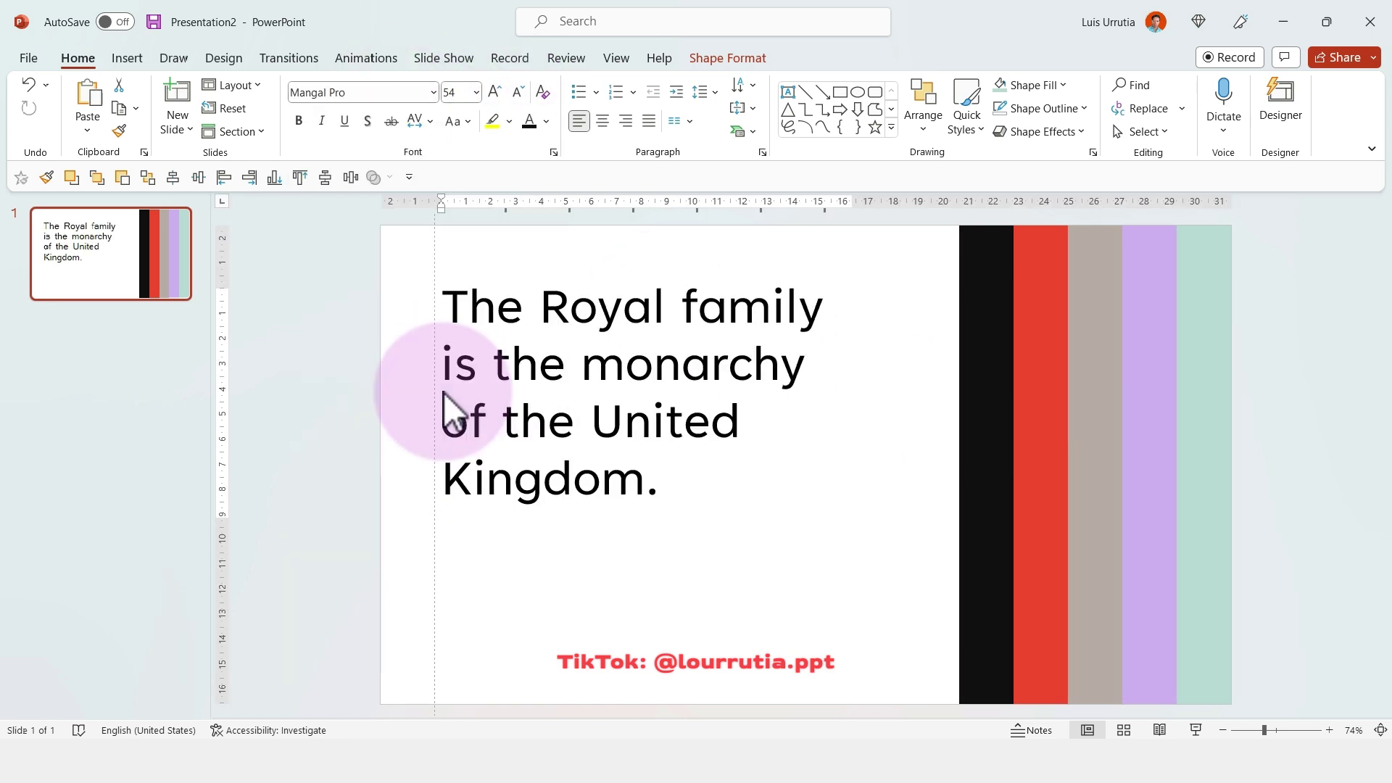
pyautogui.click(763, 152)
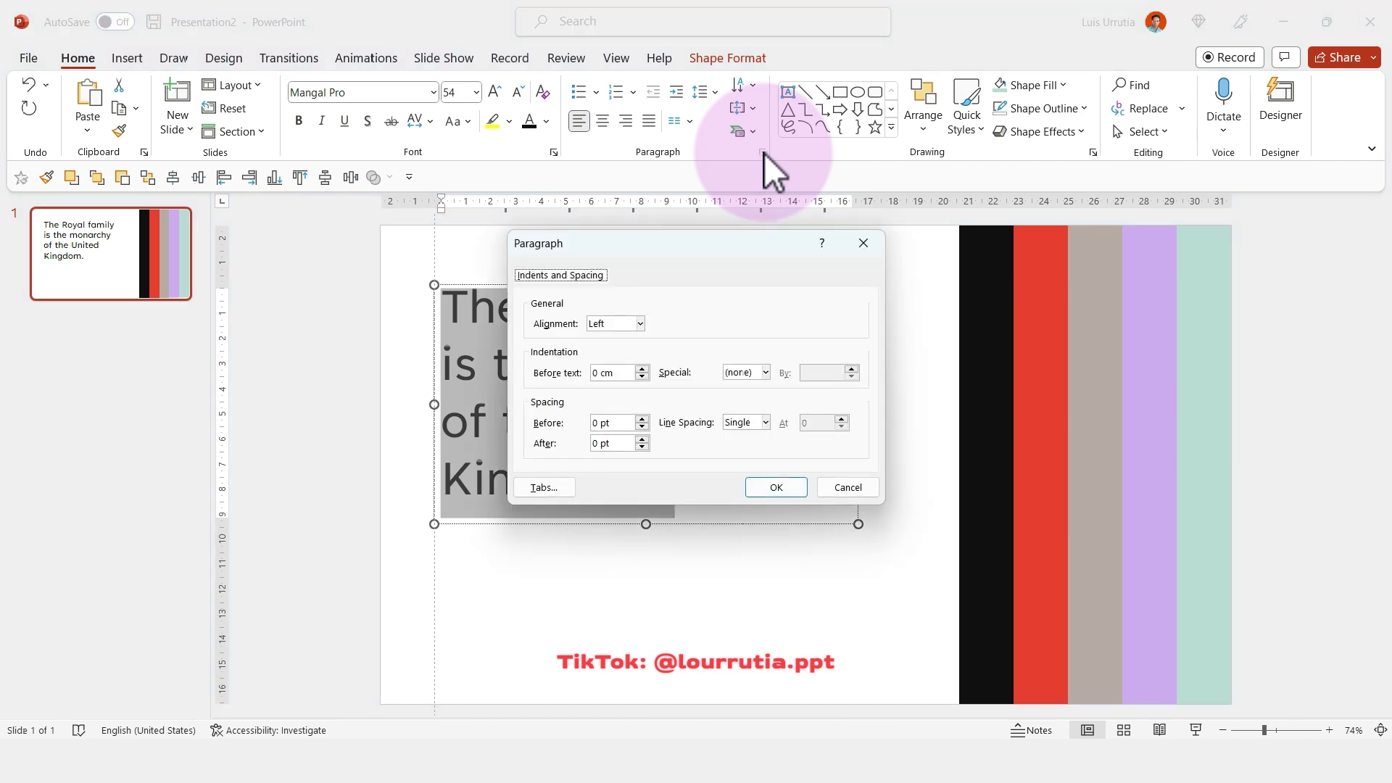
pyautogui.click(766, 422)
pyautogui.click(745, 509)
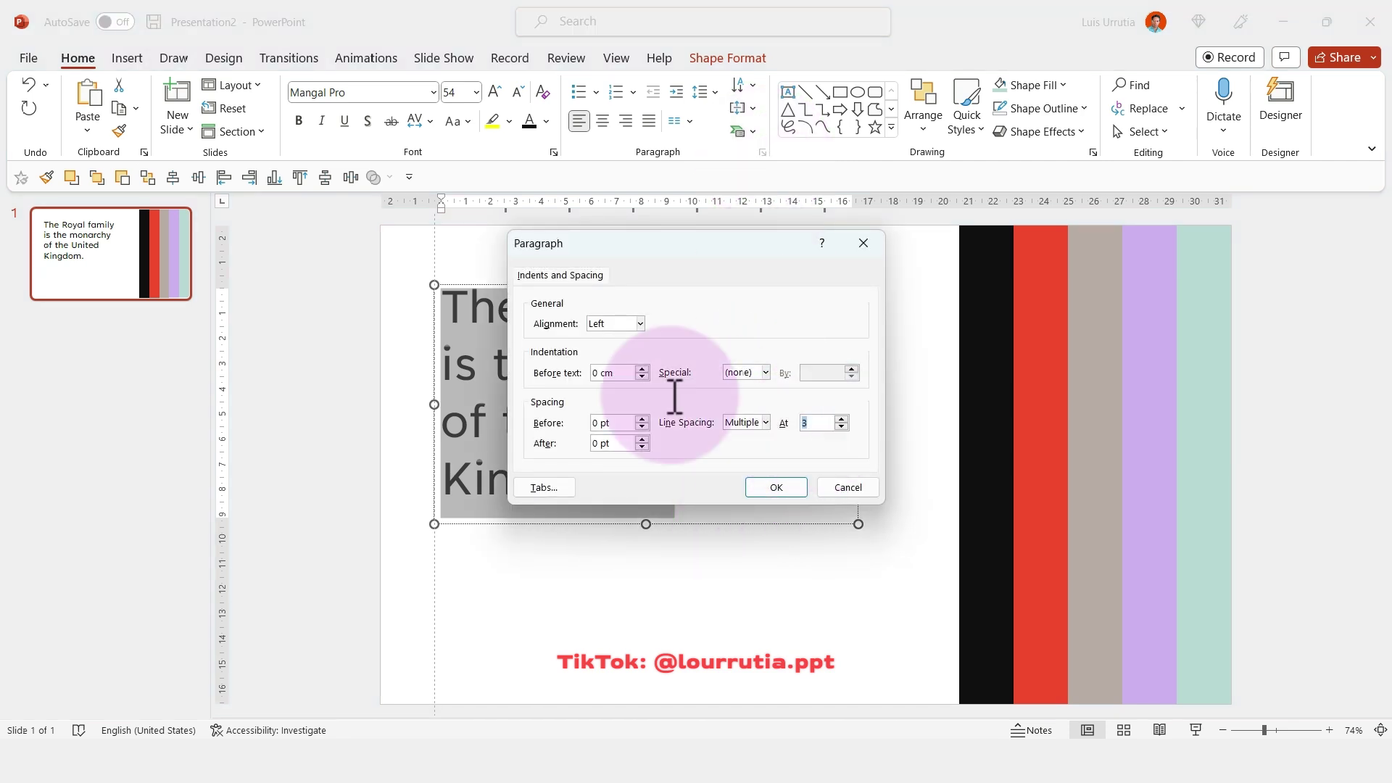
pyautogui.write('0.9')
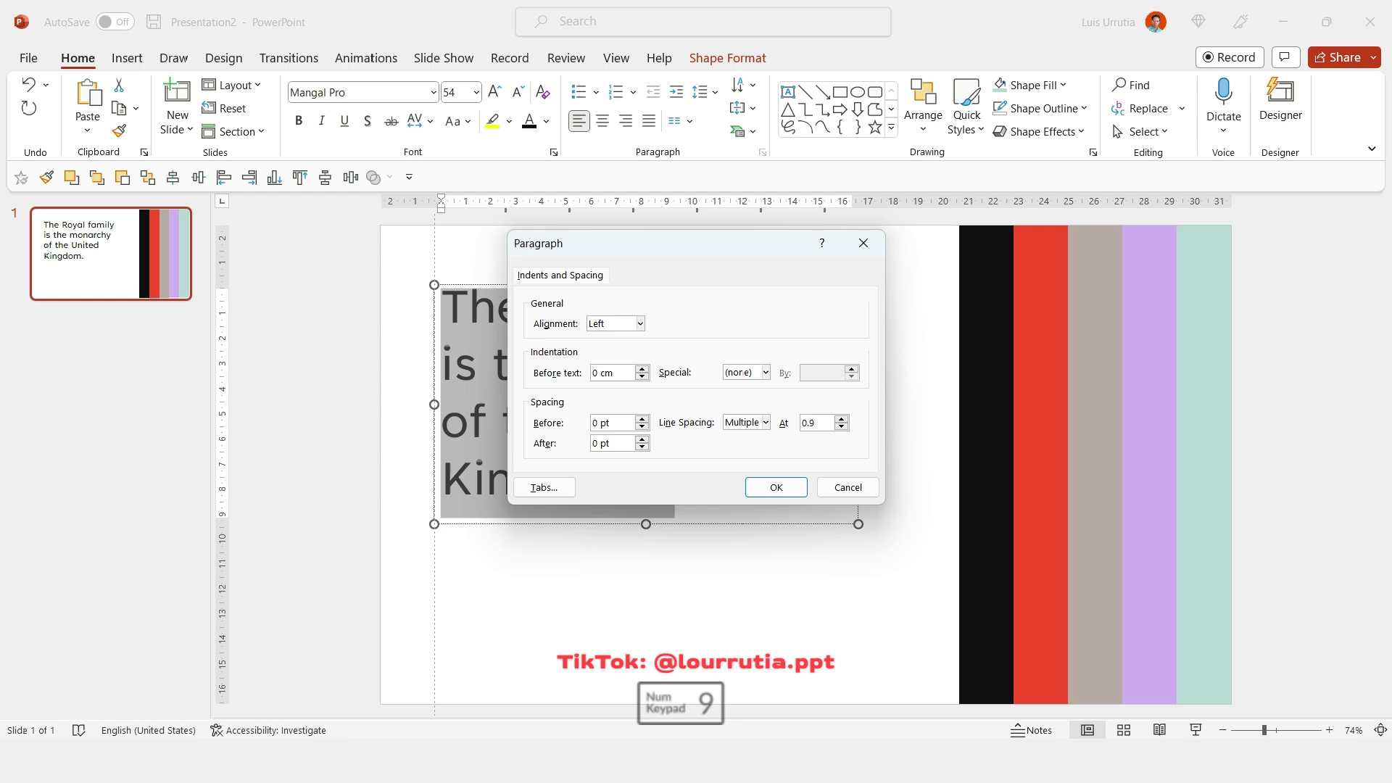
pyautogui.press('Return')
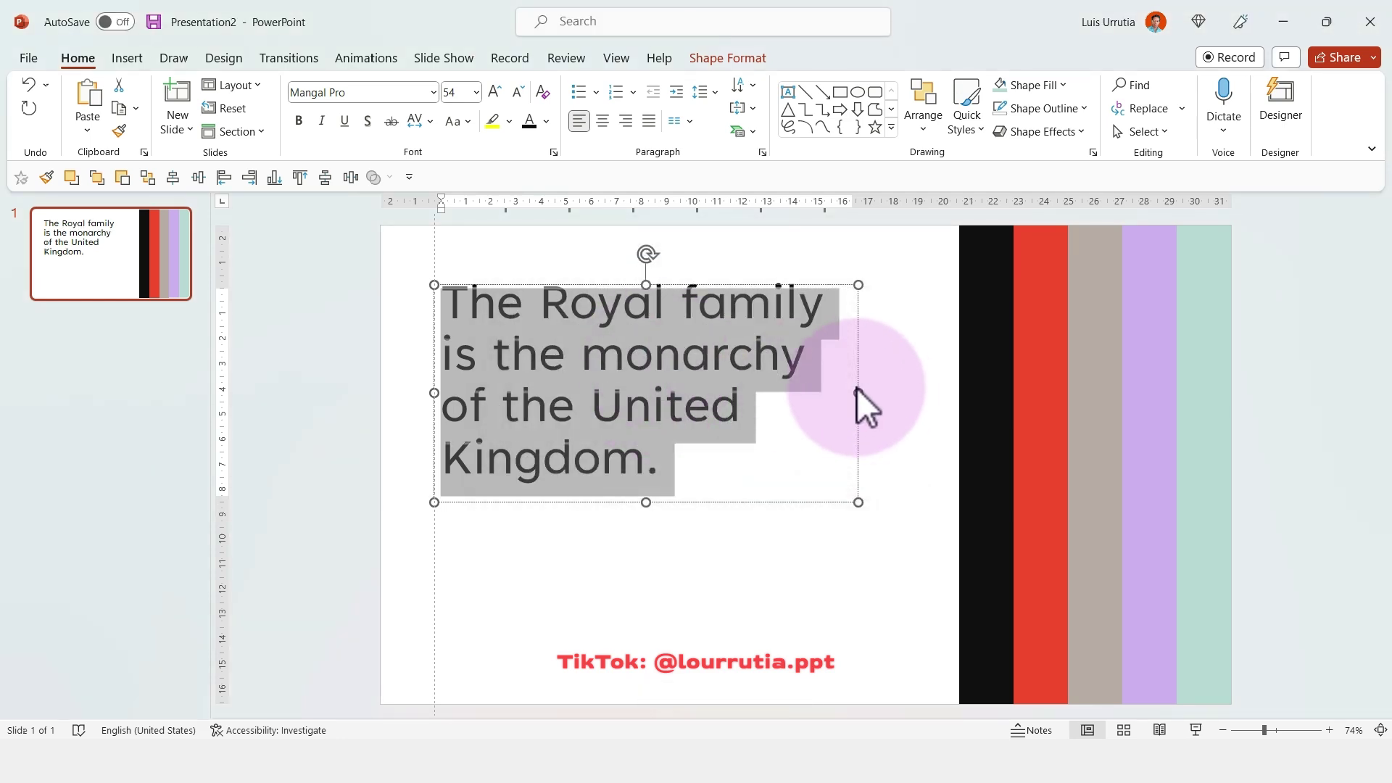
# Widen the title box so the text wraps onto three lines
pyautogui.click(886, 390)
pyautogui.moveTo(886, 389)
pyautogui.mouseDown()
pyautogui.moveTo(916, 382)
pyautogui.moveTo(891, 406)
pyautogui.mouseUp()
pyautogui.click(758, 540)
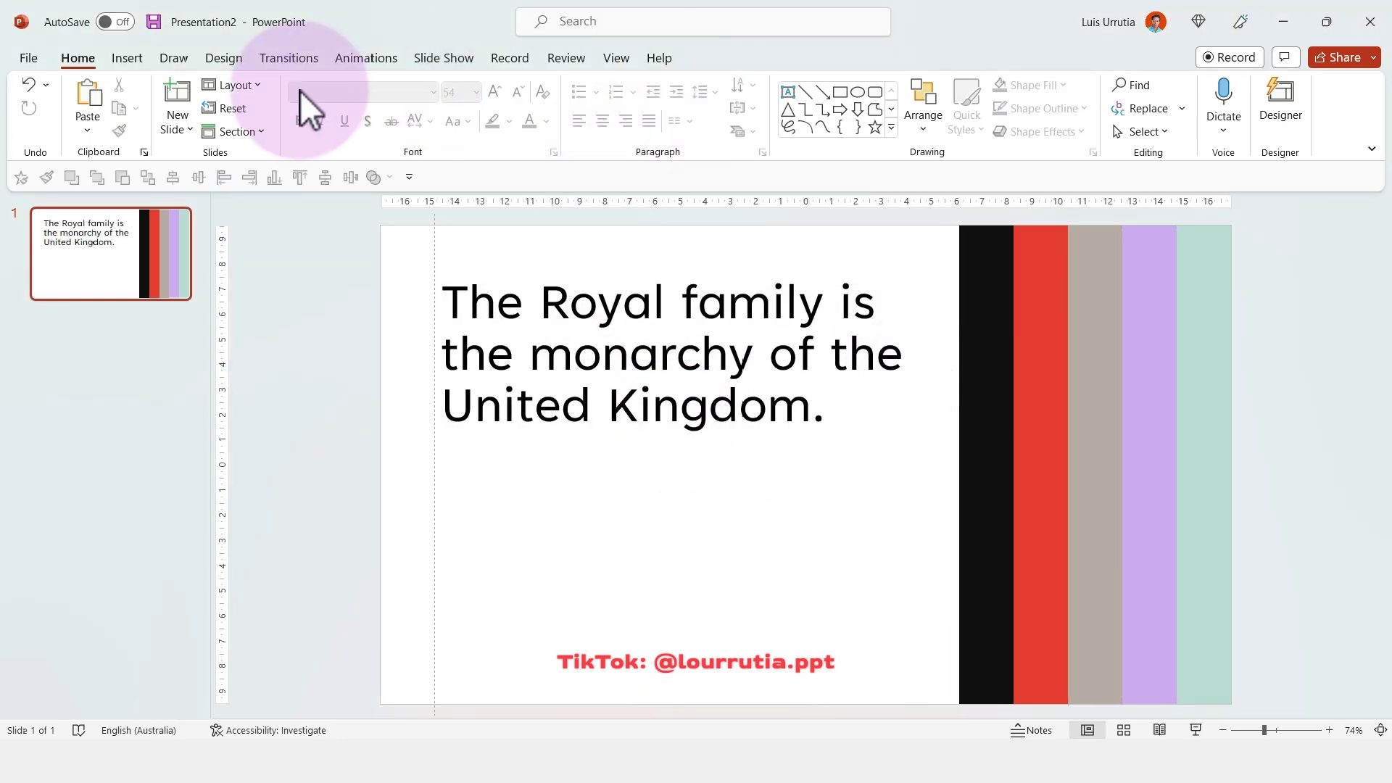
# Add a text box below the title with =lorem(), keeping only the first paragraph
pyautogui.click(129, 55)
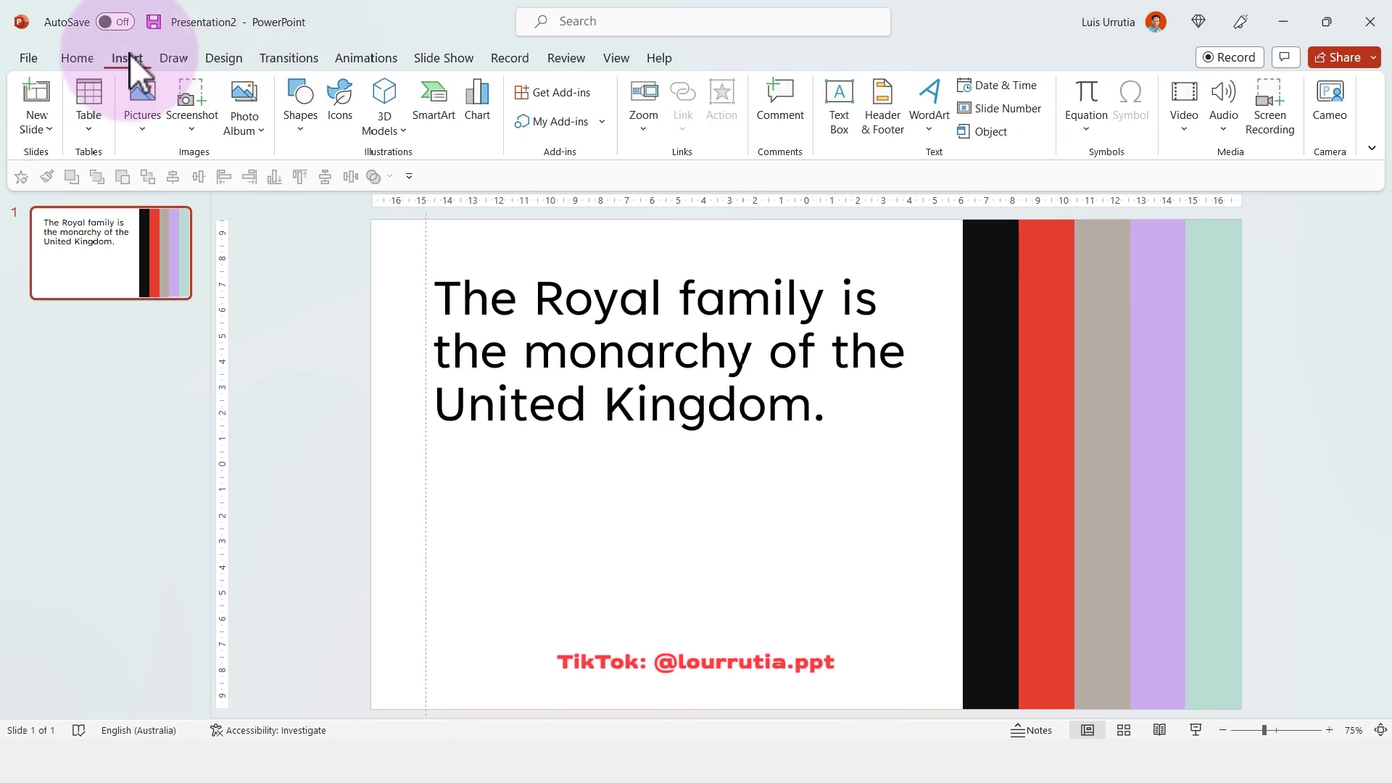
pyautogui.click(839, 109)
pyautogui.moveTo(427, 446); pyautogui.dragTo(912, 541)
pyautogui.write('=lorem()')
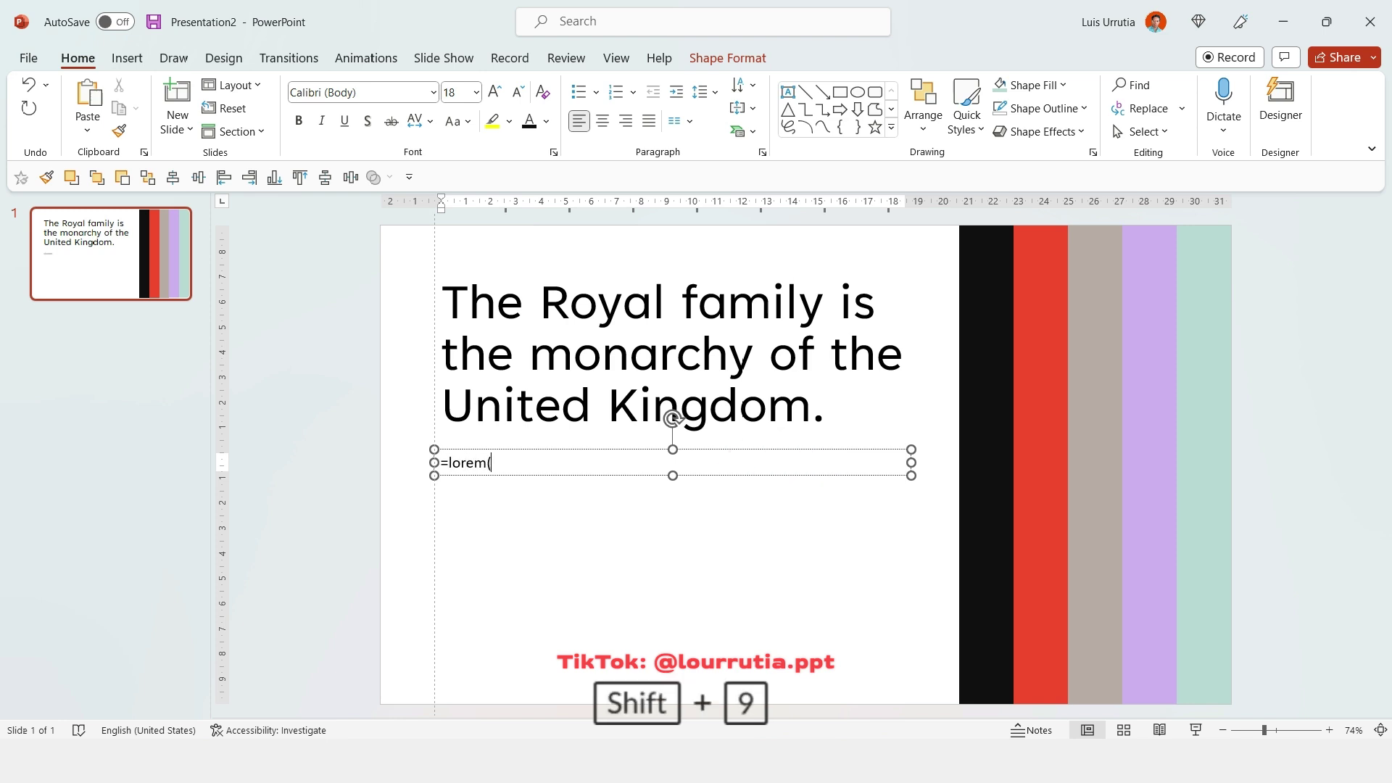
pyautogui.press('Return')
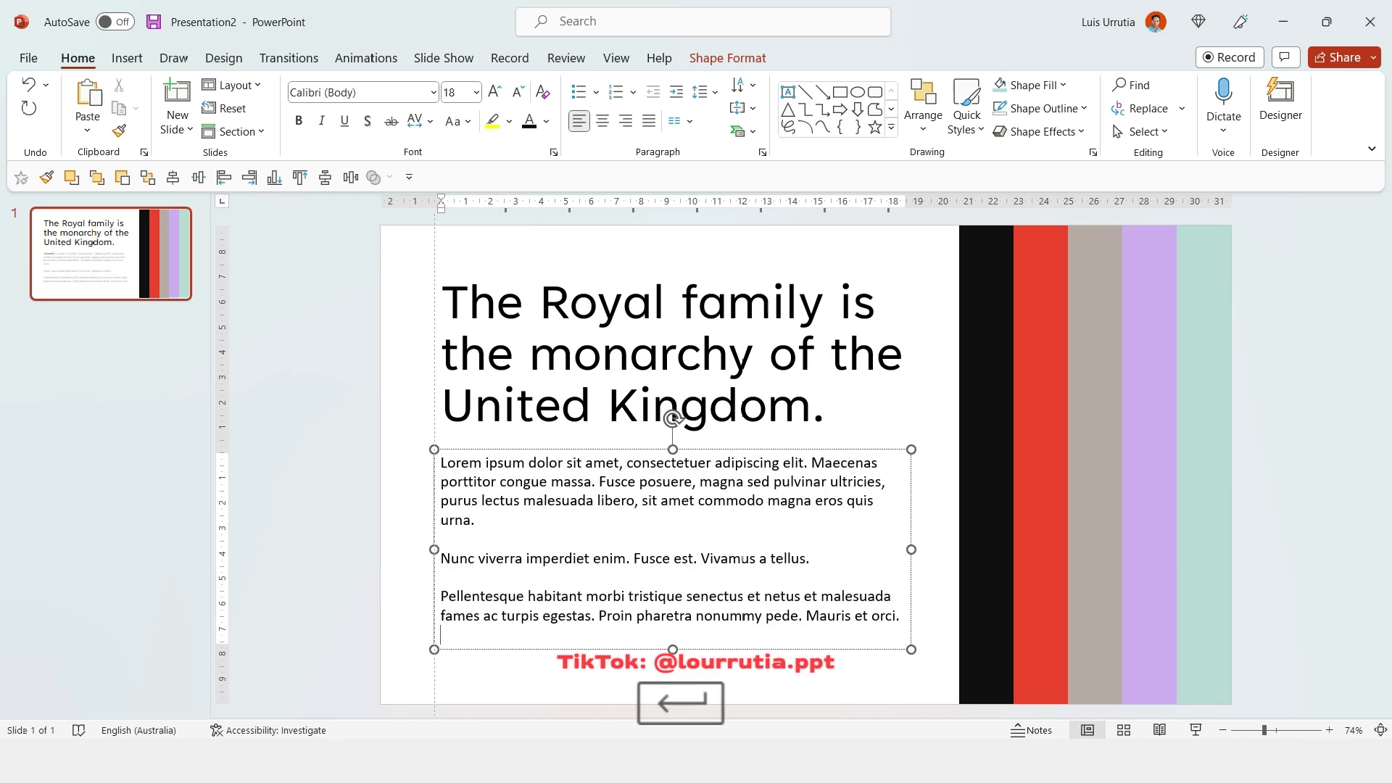
pyautogui.moveTo(544, 537); pyautogui.dragTo(667, 667)
pyautogui.press('BackSpace')
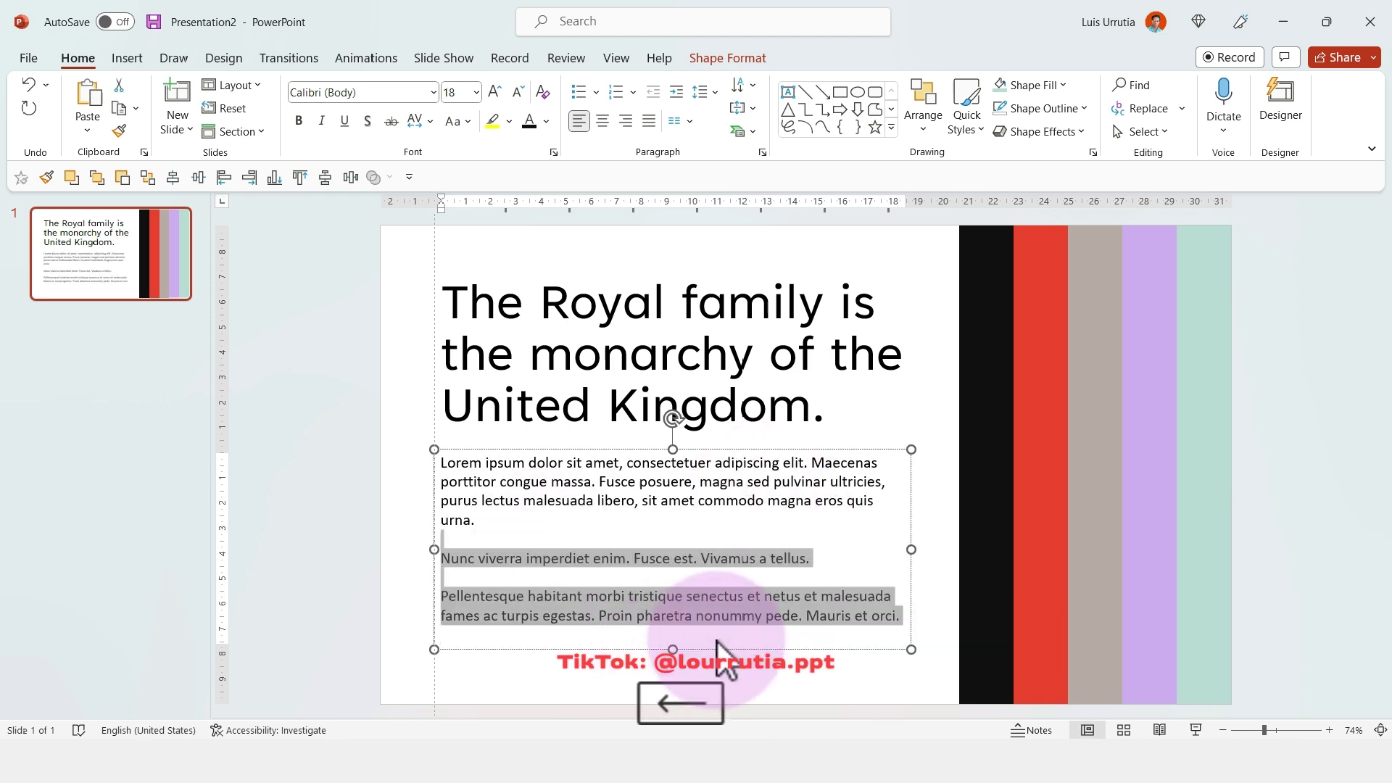
# Set all the body paragraph text in Mangal Pro
pyautogui.hotkey('ctrl', 'a')
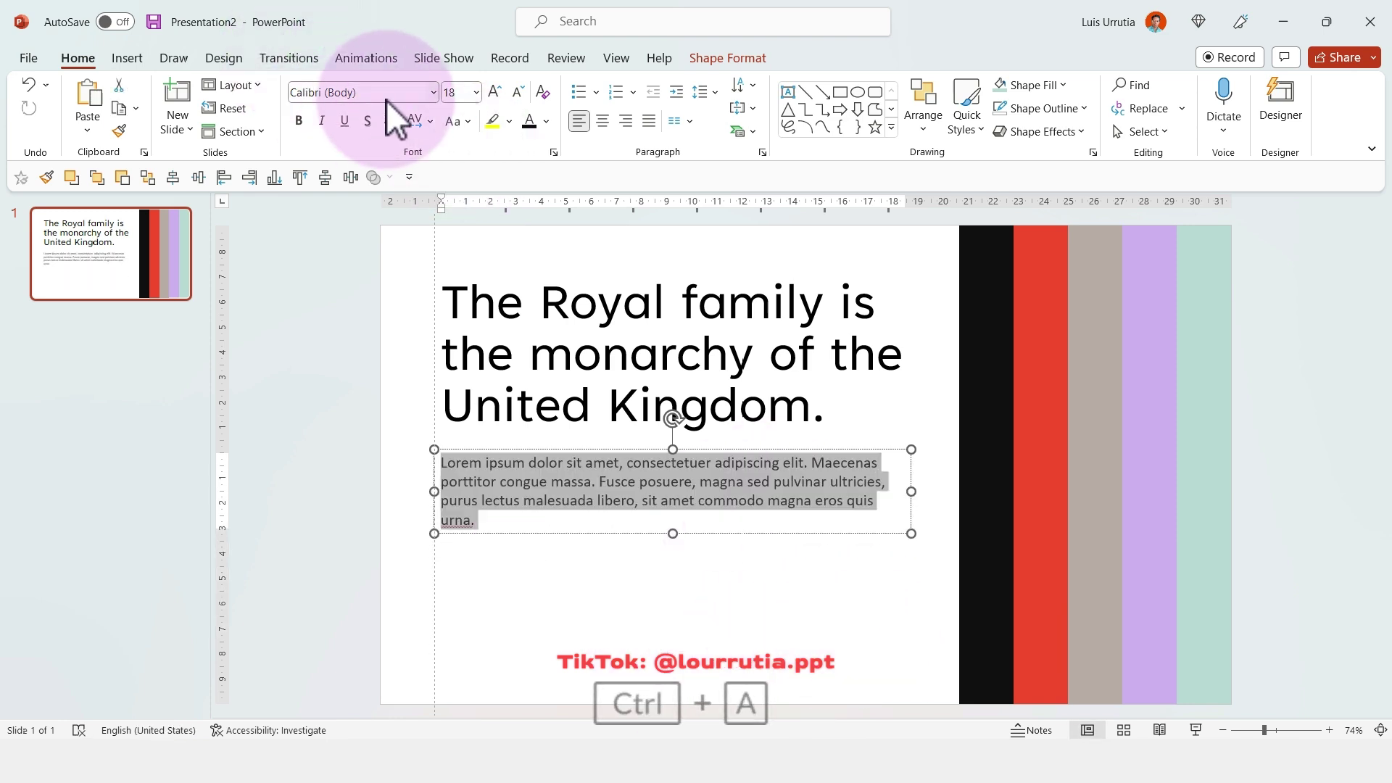
pyautogui.click(392, 92)
pyautogui.click(433, 92)
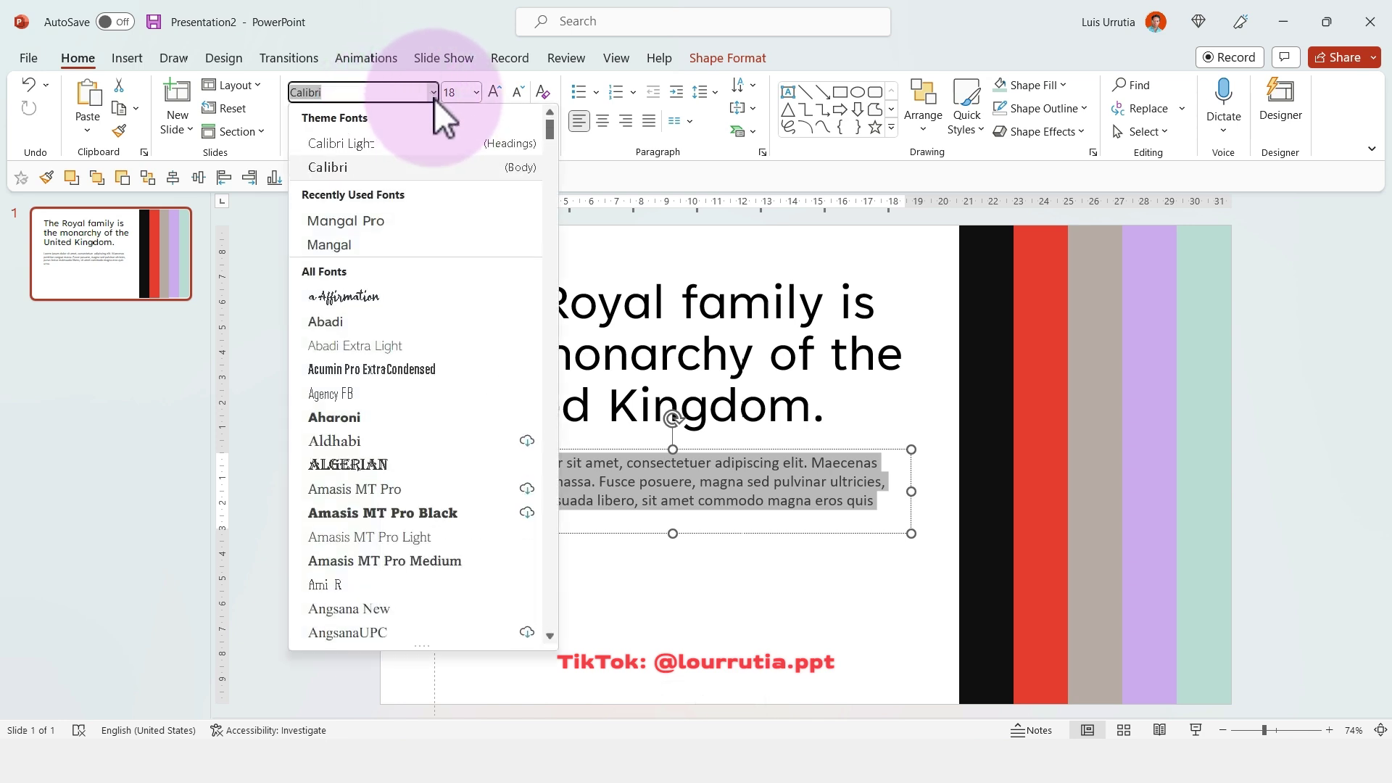
pyautogui.click(395, 222)
pyautogui.click(735, 497)
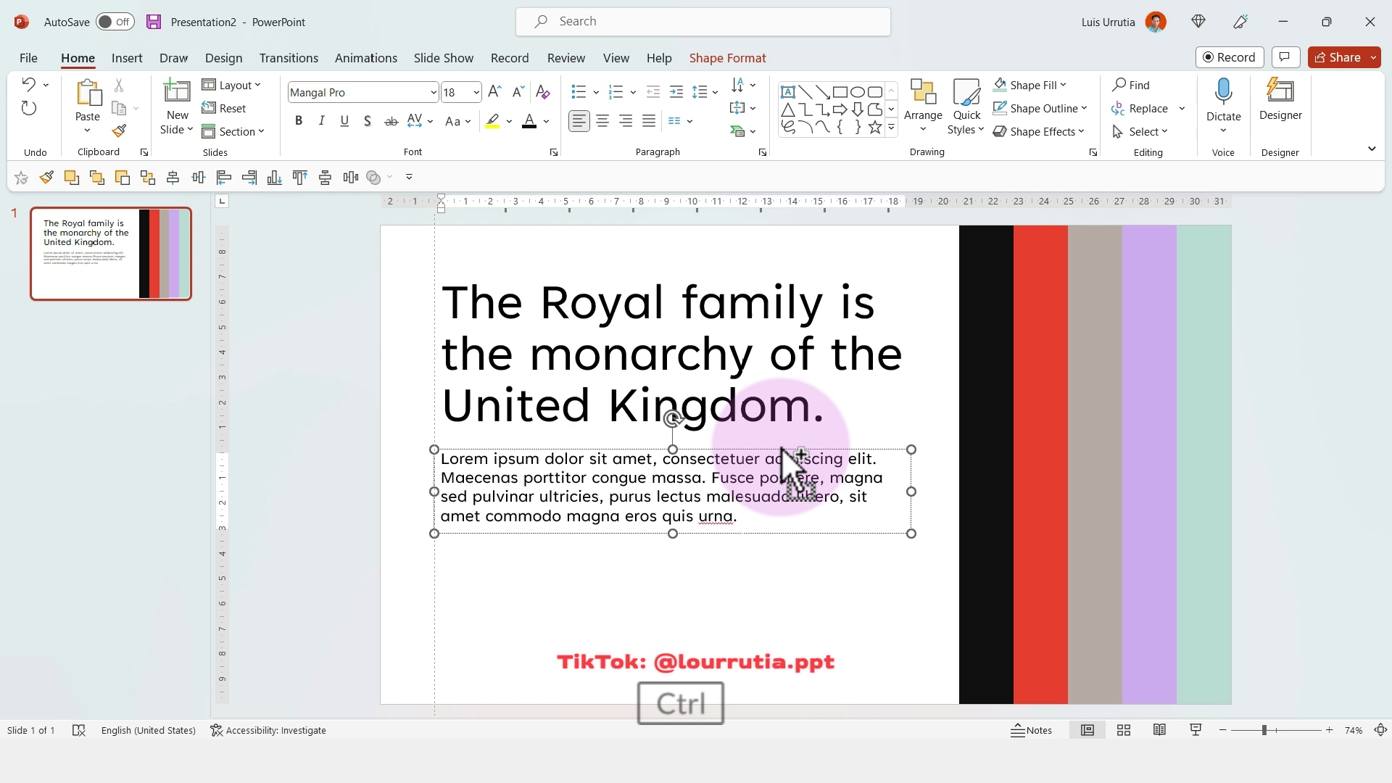
# Copy the body box below it, change its text to 'Context', and narrow it to fit
pyautogui.moveTo(782, 450); pyautogui.dragTo(754, 602)
pyautogui.click(743, 631)
pyautogui.hotkey('ctrl', 'a')
pyautogui.write('Co')
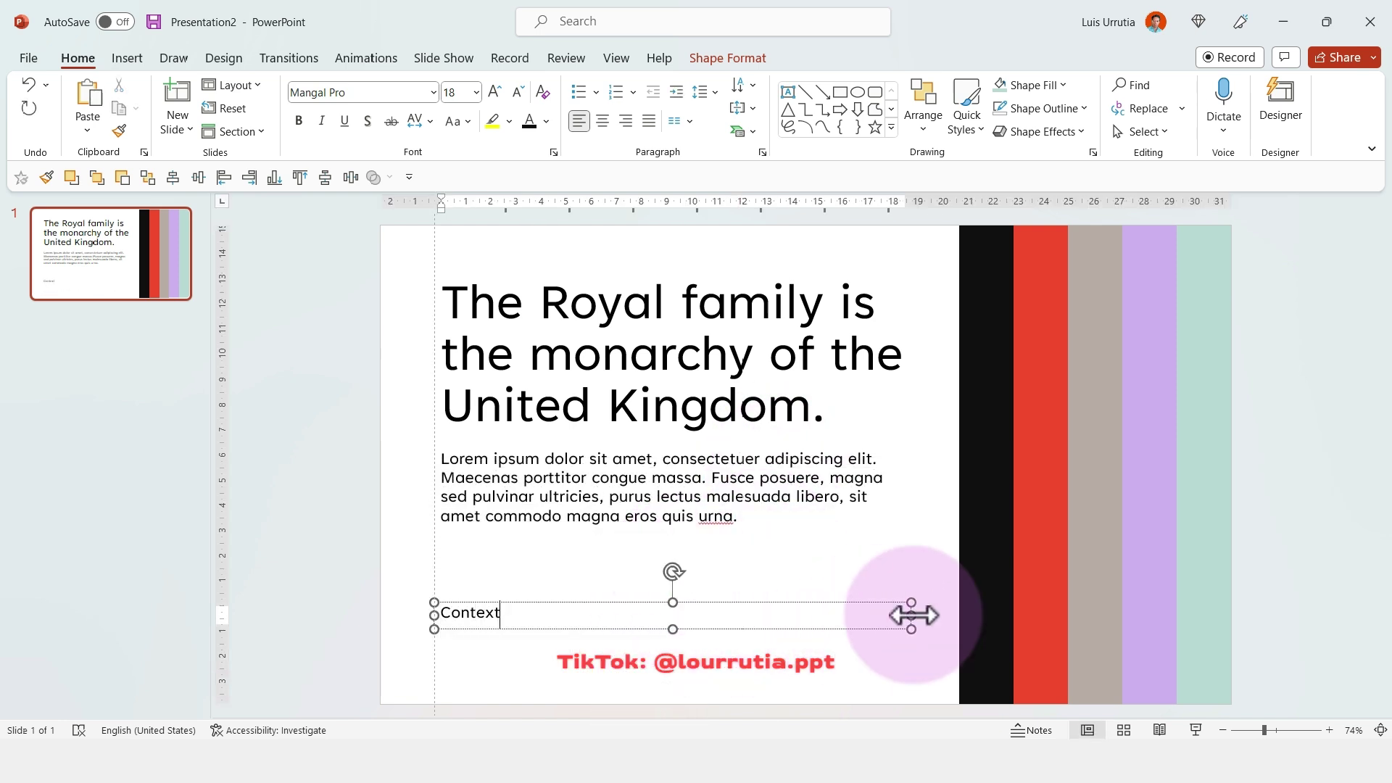
pyautogui.moveTo(911, 615); pyautogui.dragTo(528, 615)
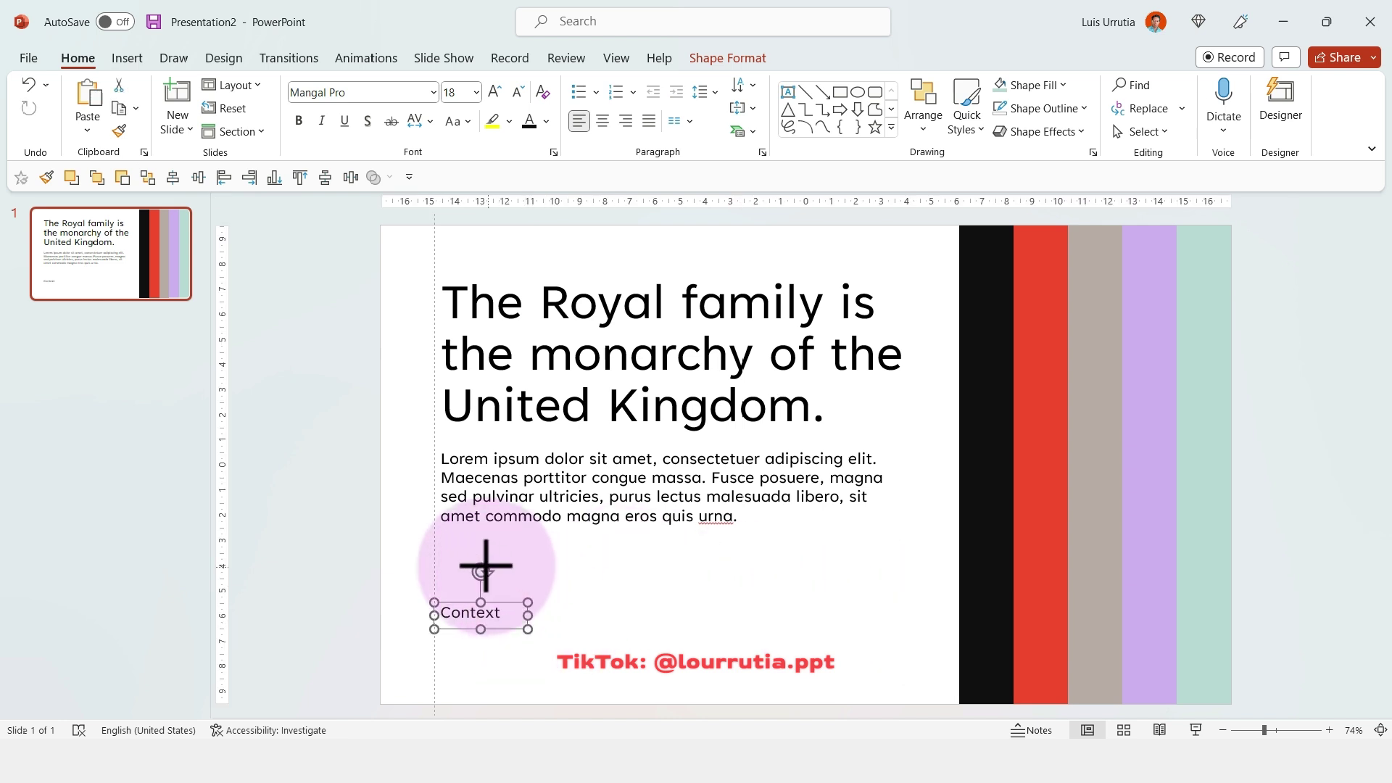
# Rotate the Context label 90° upright, place it on the black stripe, and make it white
pyautogui.moveTo(482, 572); pyautogui.dragTo(377, 602)
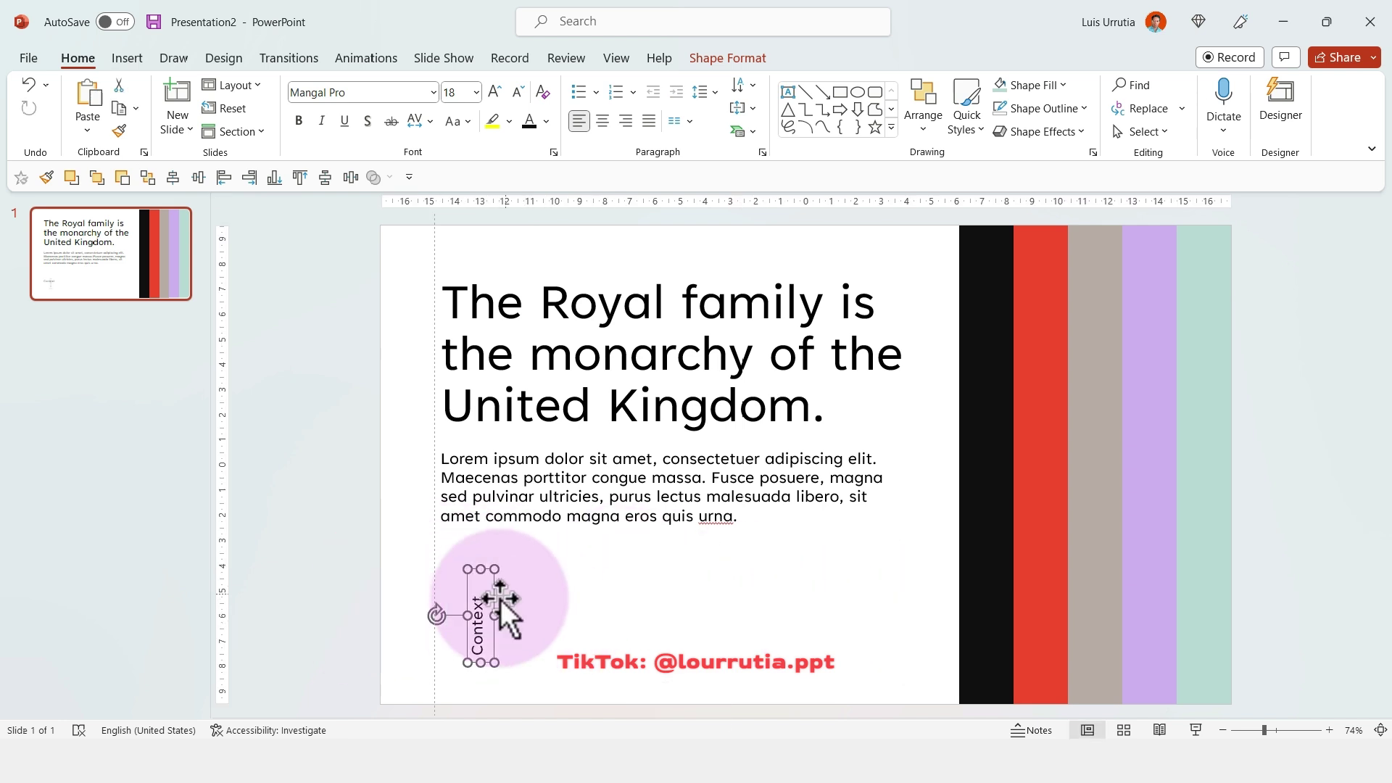
pyautogui.moveTo(501, 599); pyautogui.dragTo(996, 611)
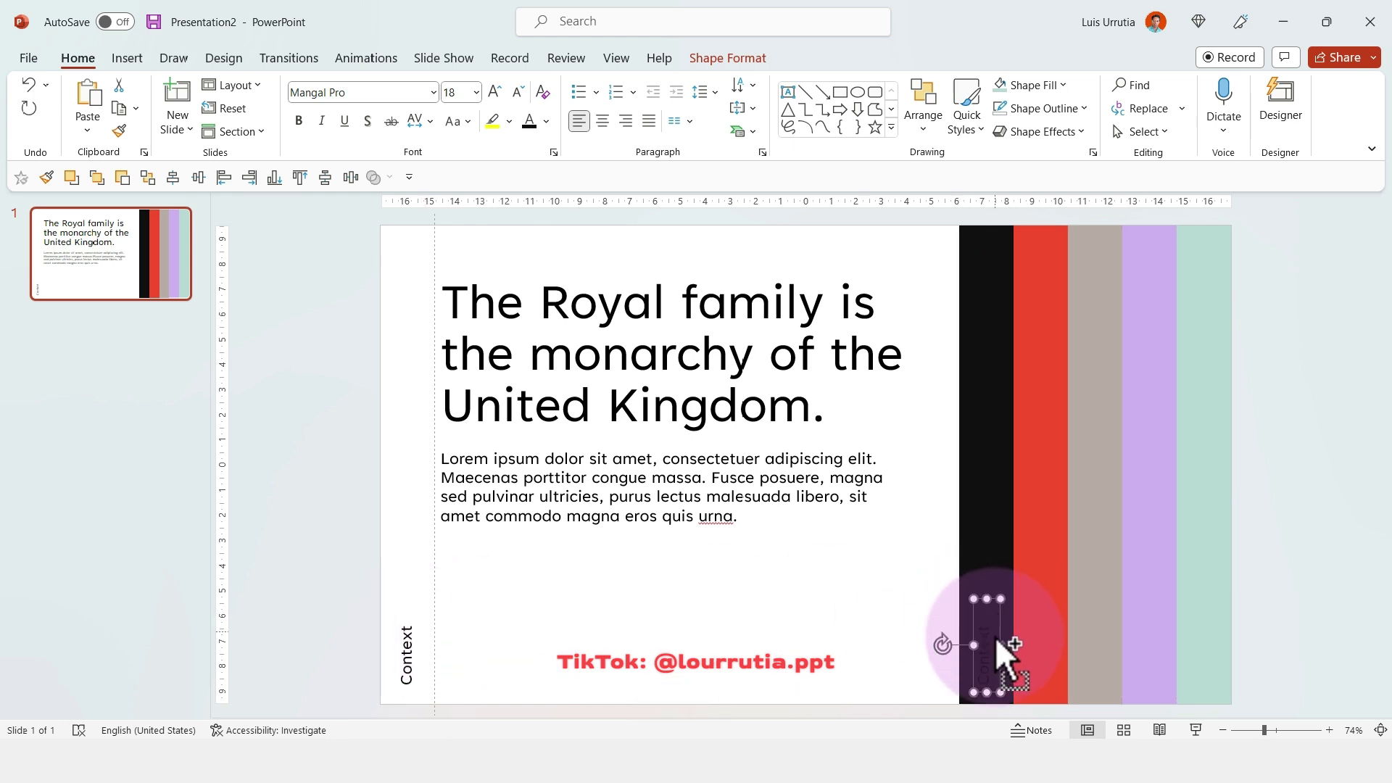
pyautogui.click(549, 127)
pyautogui.click(525, 170)
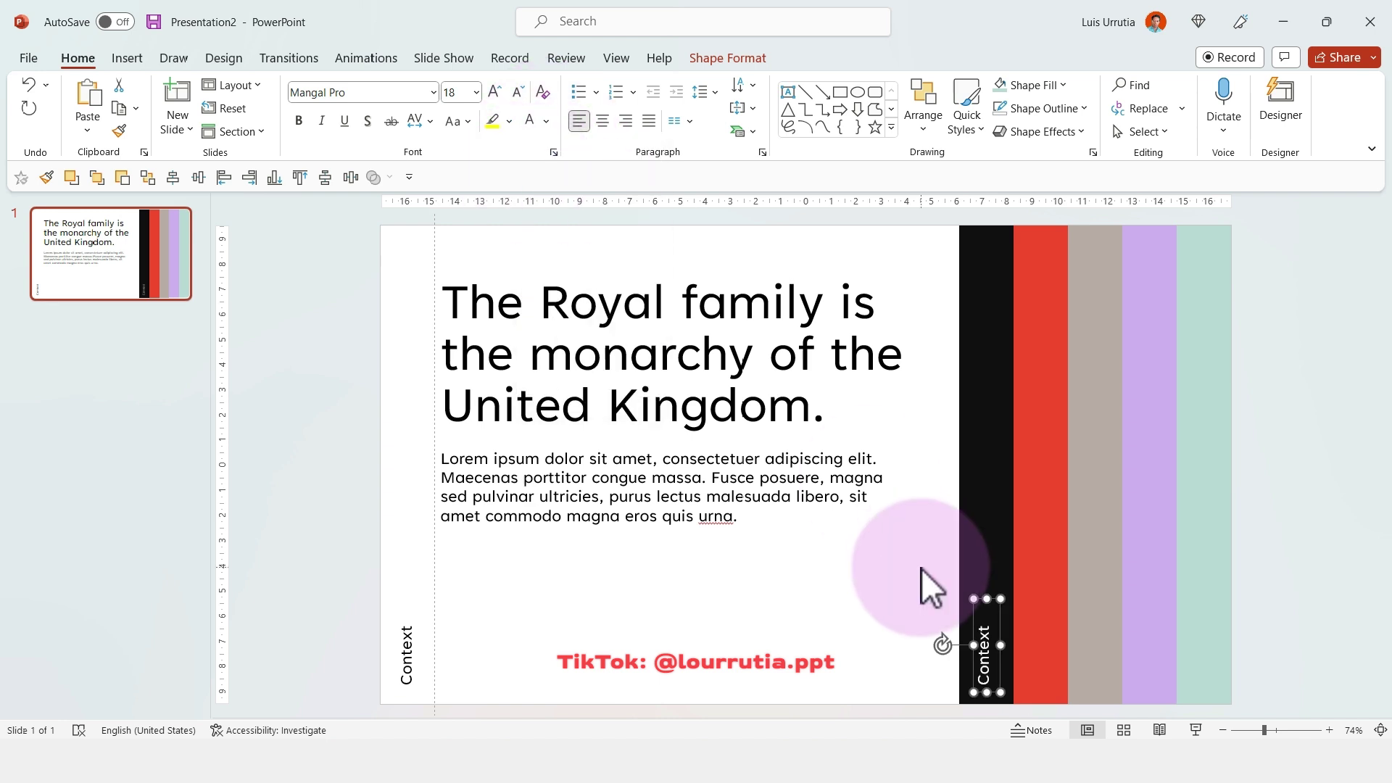
# Change the black stripe's label to 'Queen Elizabeth II', lengthening its box to fit one line
pyautogui.hotkey('ctrl', 'a')
pyautogui.write('Q')
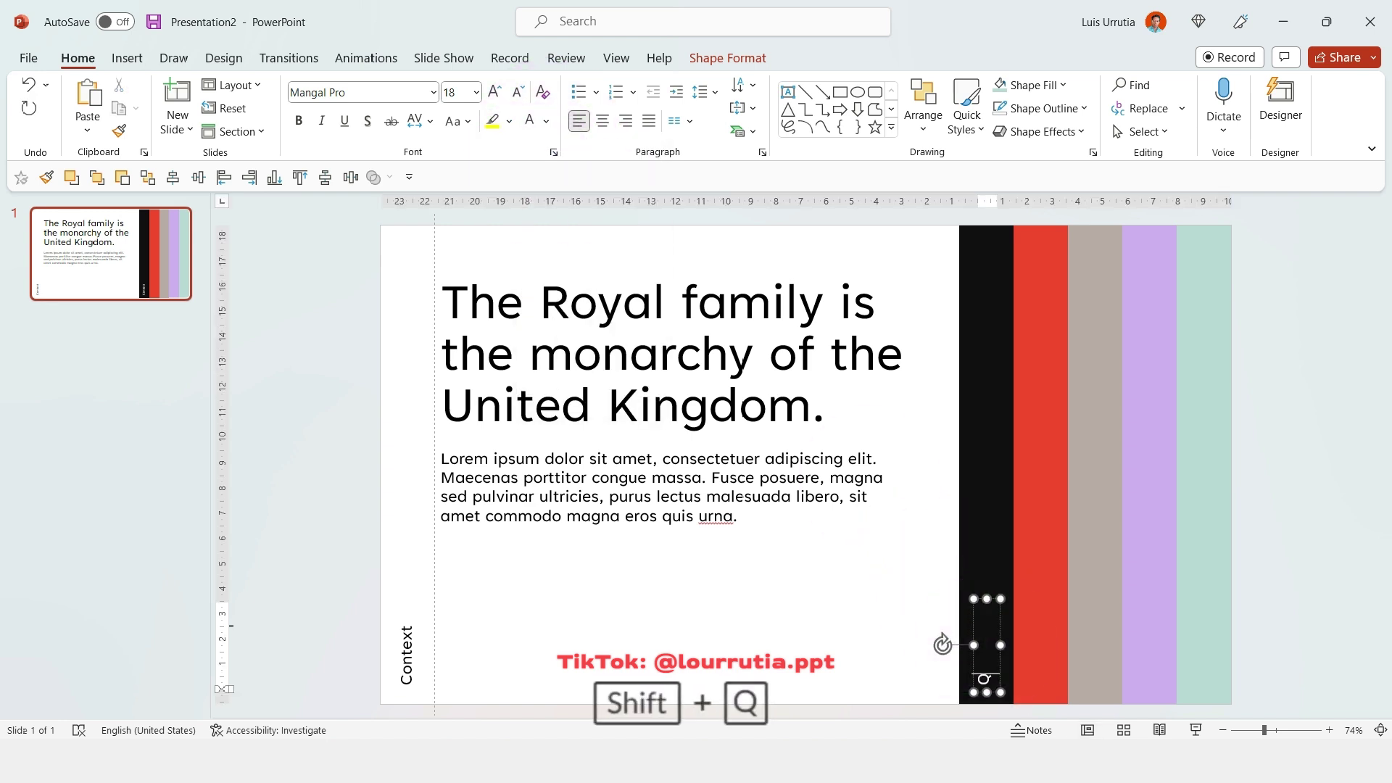
pyautogui.write('ueen Eli')
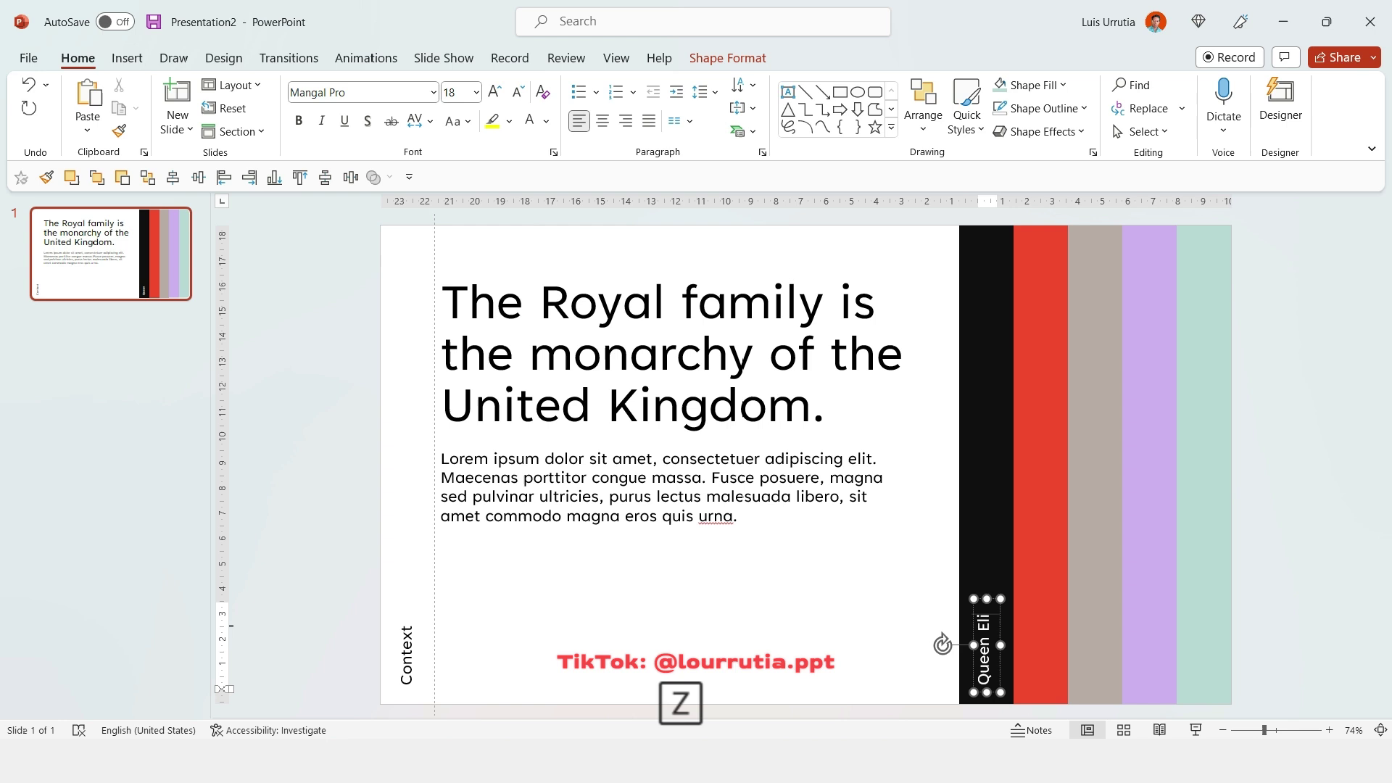
pyautogui.write('zabeth II')
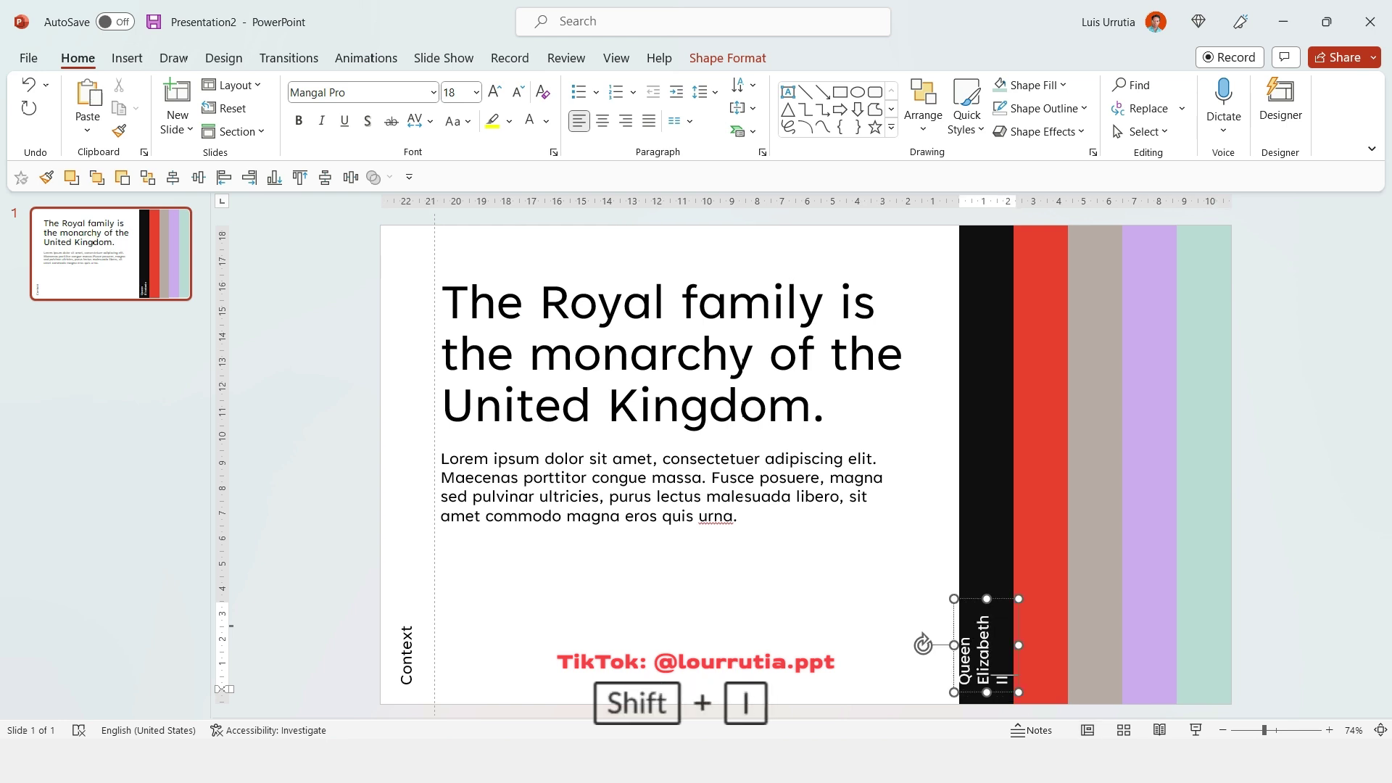
pyautogui.click(979, 599)
pyautogui.moveTo(988, 599); pyautogui.dragTo(1051, 553)
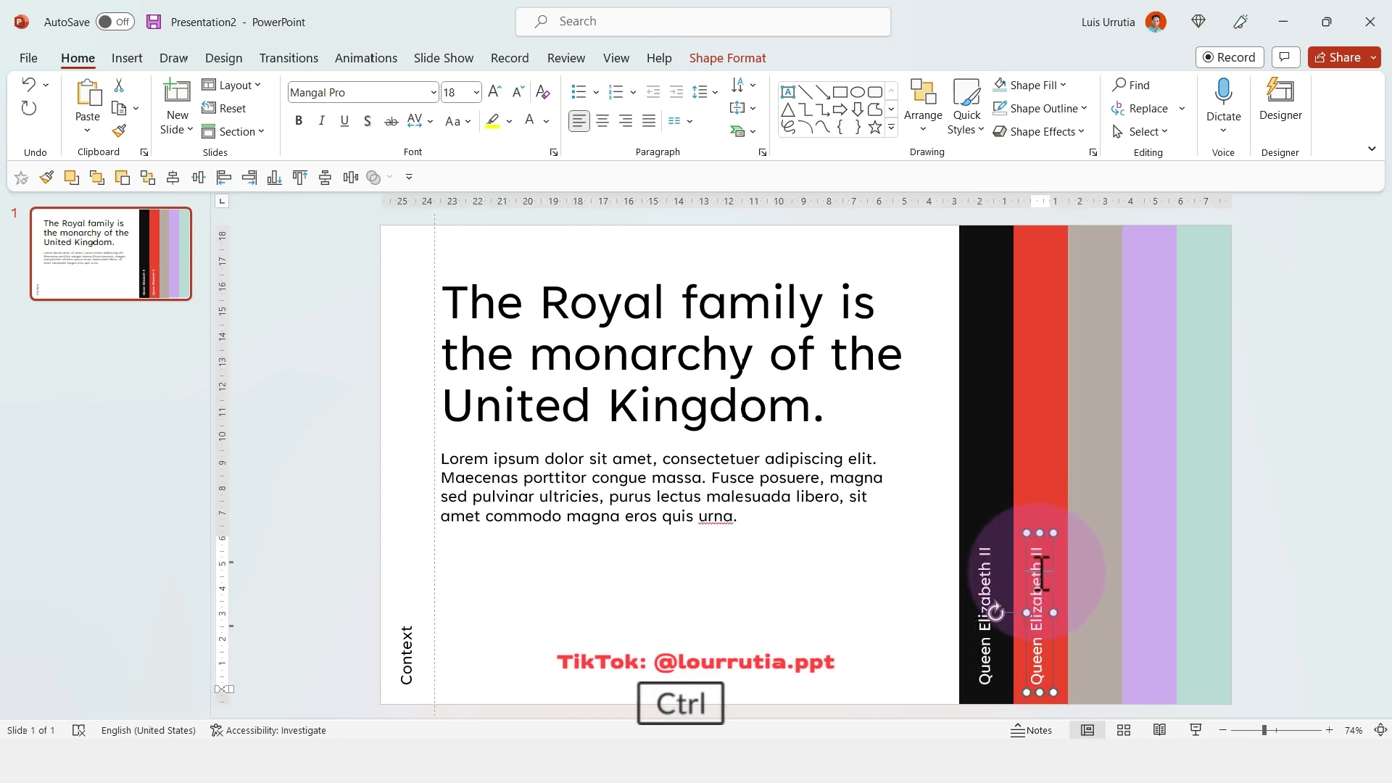
# Label the remaining stripes 'Charles and Diana', 'William and Kate', 'Harry and Meghan' and 'Conclusion'
pyautogui.write('Cha')
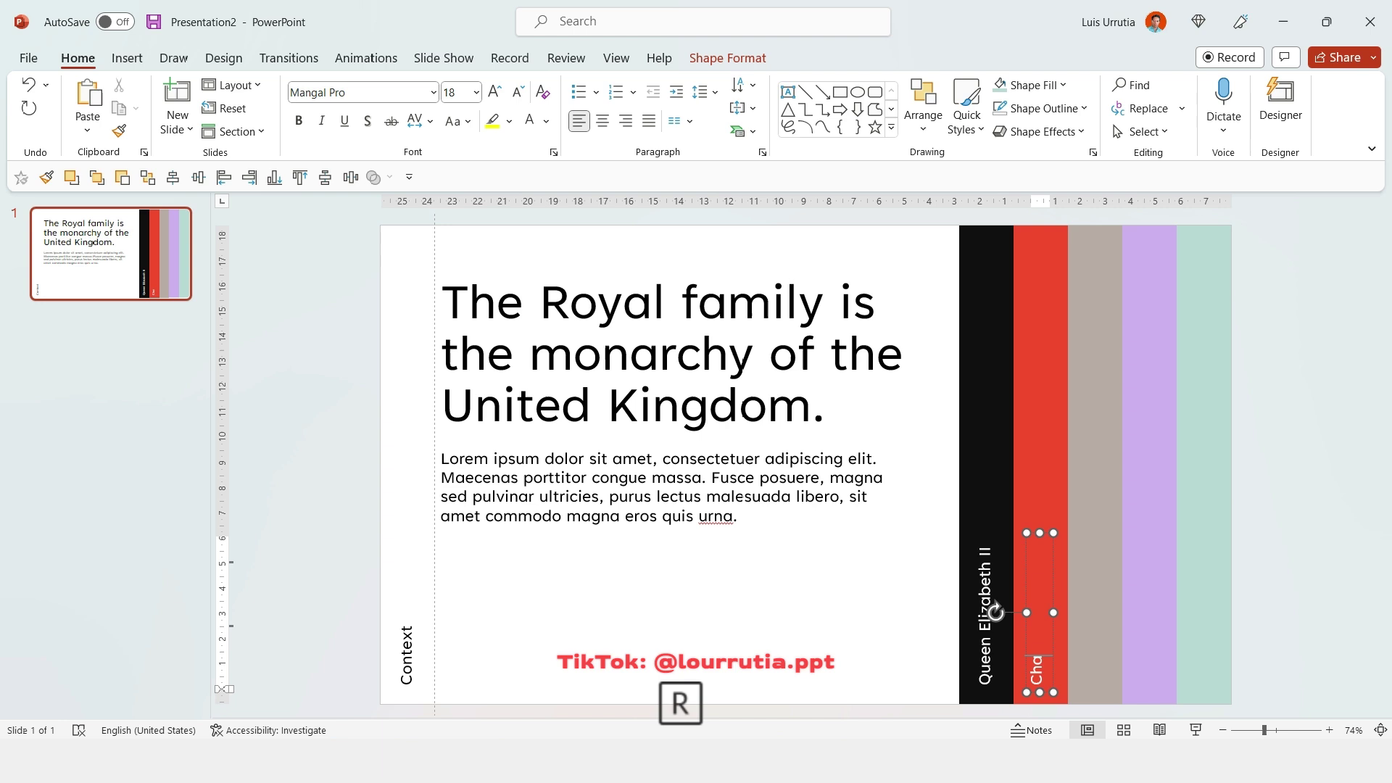
pyautogui.write('rles and Diana')
pyautogui.moveTo(1039, 563); pyautogui.dragTo(1172, 578)
pyautogui.write('William and Kate')
pyautogui.hotkey('ctrl', 'a')
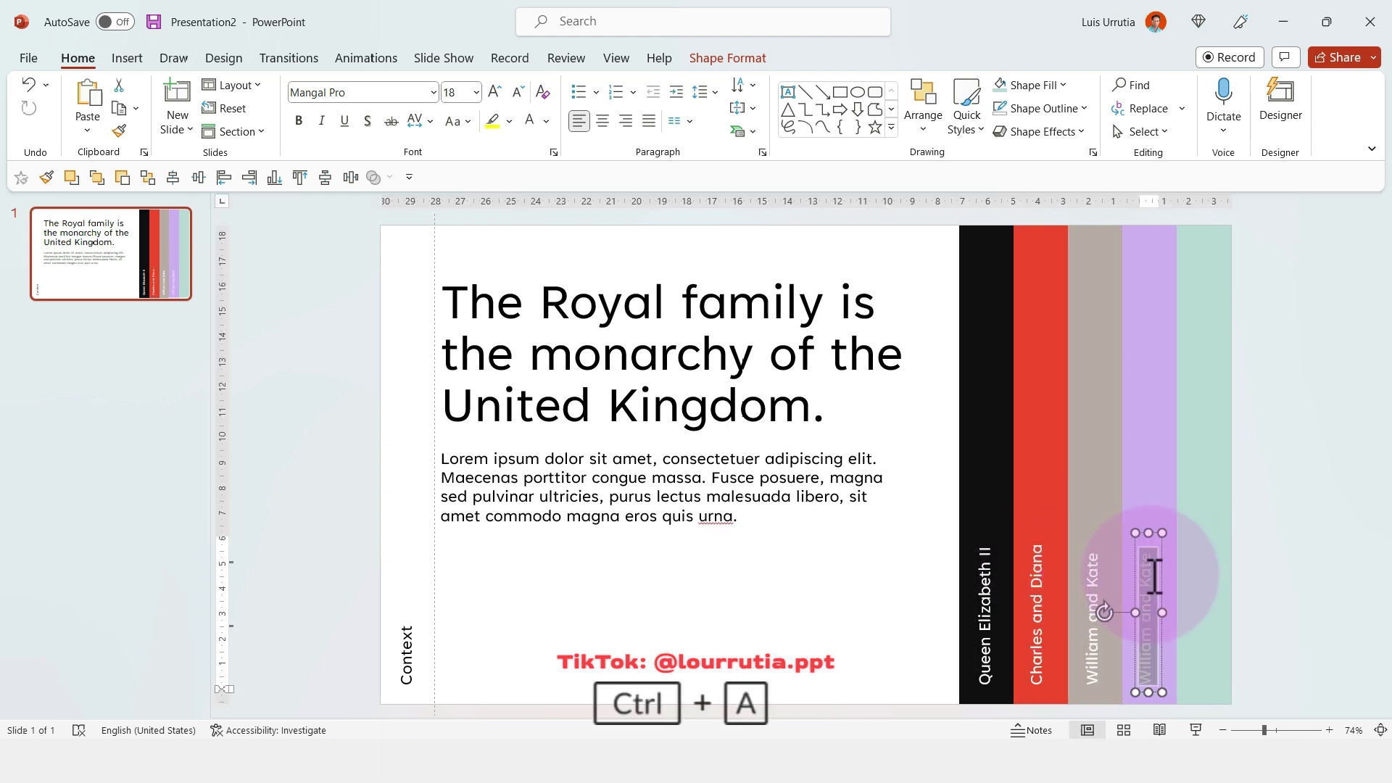
pyautogui.write('Harry and Meg')
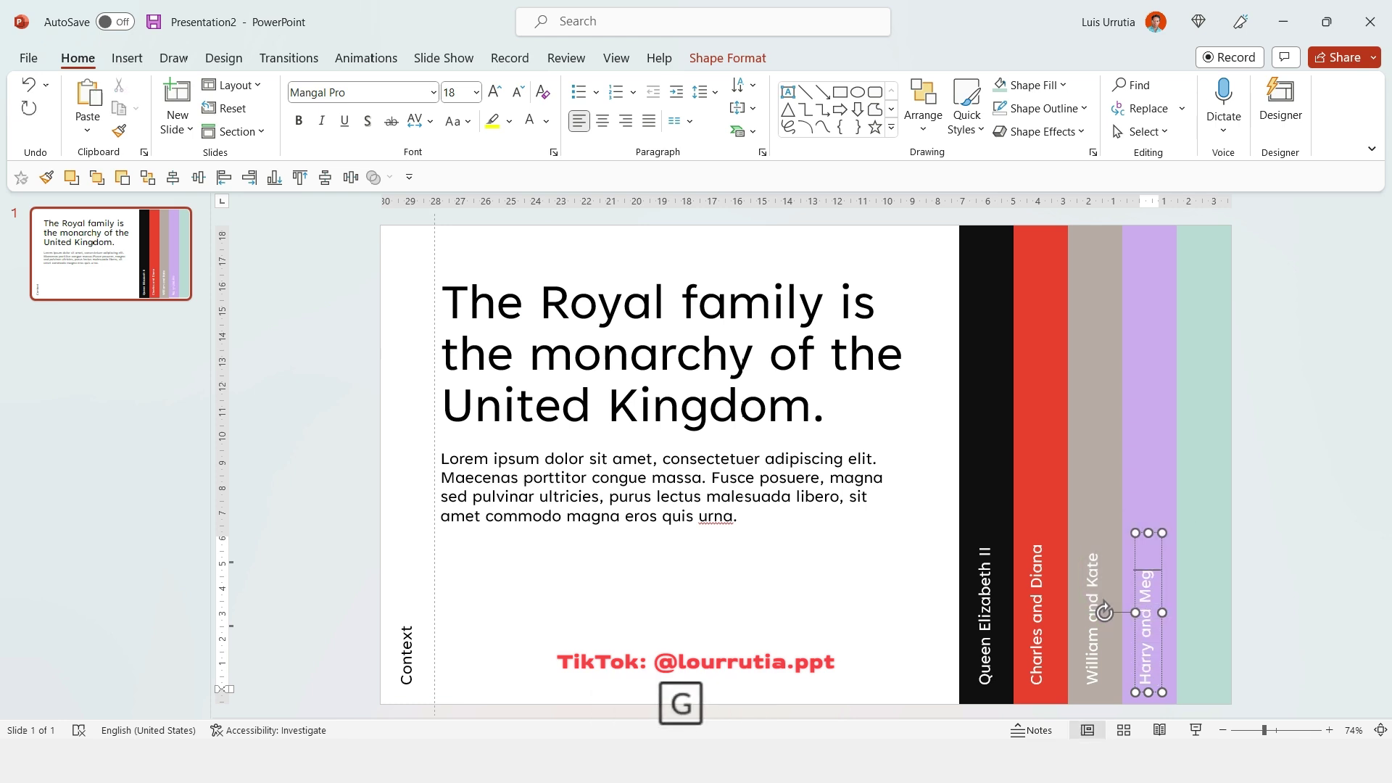
pyautogui.write('han')
pyautogui.moveTo(1150, 575); pyautogui.dragTo(1206, 575)
pyautogui.hotkey('ctrl', 'a')
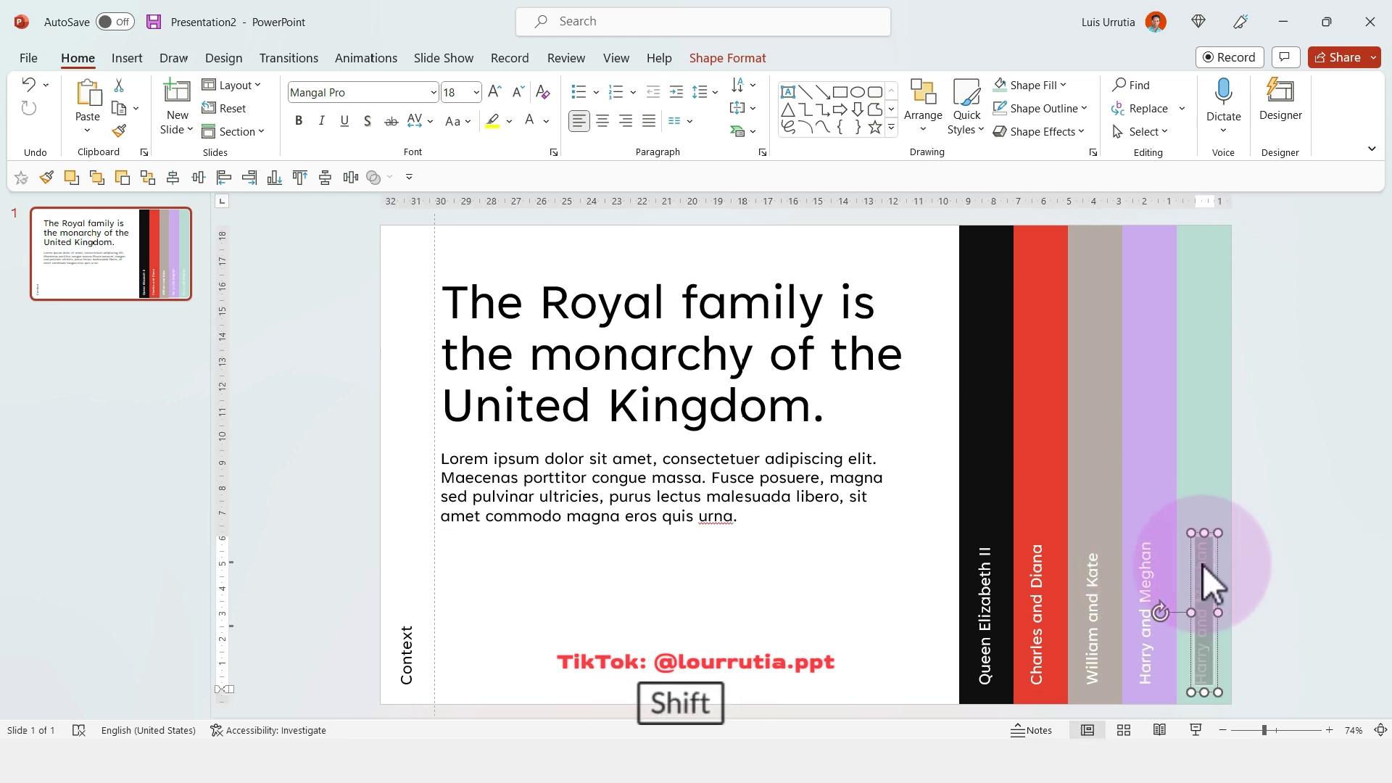
pyautogui.write('Conclusion')
pyautogui.click(864, 588)
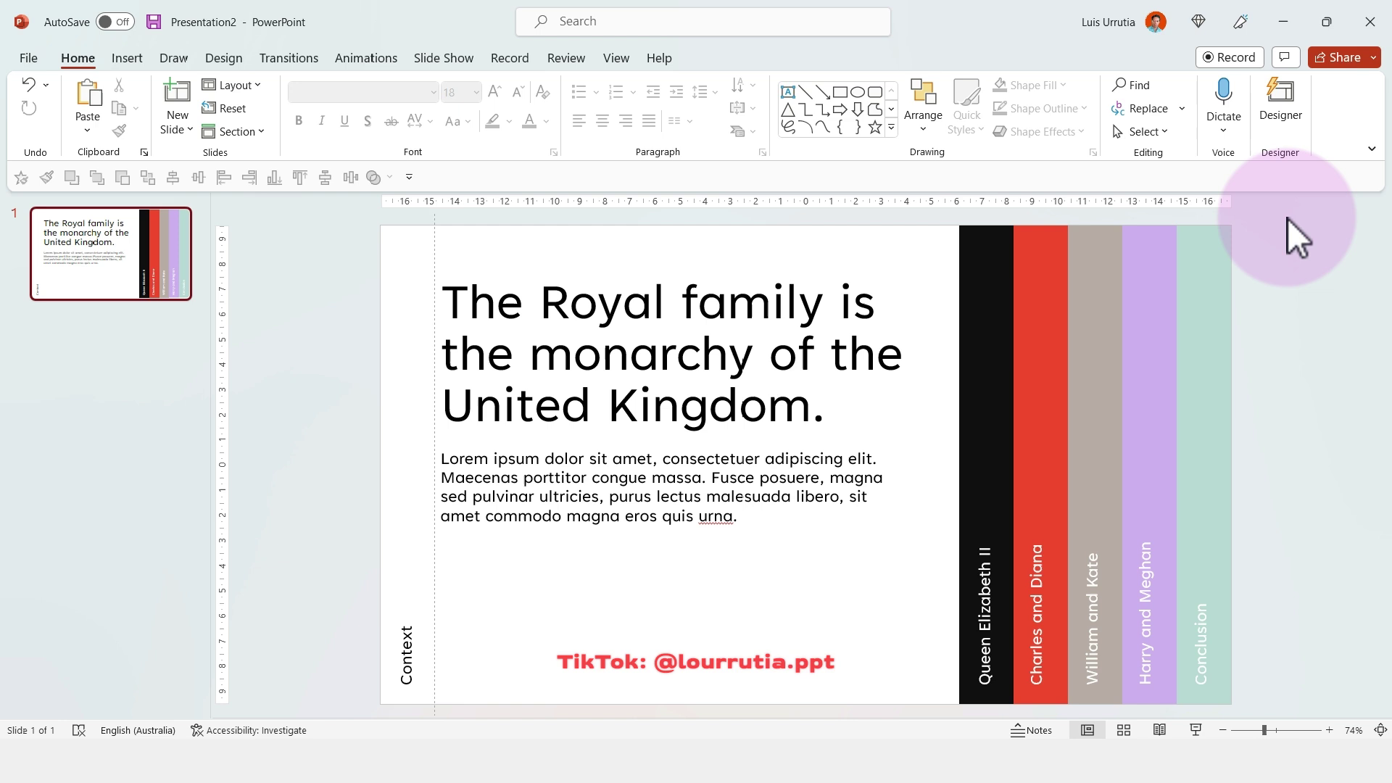
# Bring the stripes and labels to the front, then duplicate the first slide with Ctrl+D
pyautogui.moveTo(1288, 218); pyautogui.dragTo(920, 716)
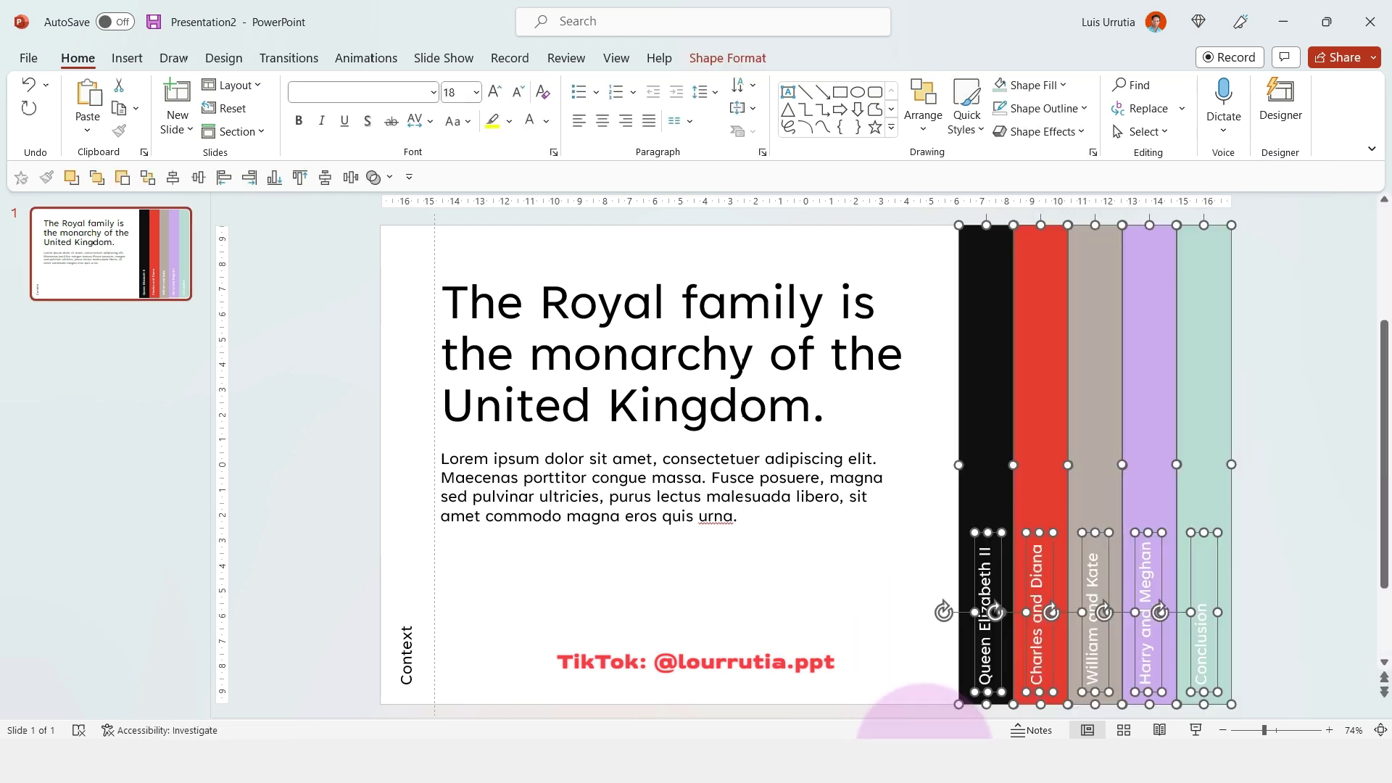
pyautogui.rightClick(985, 270)
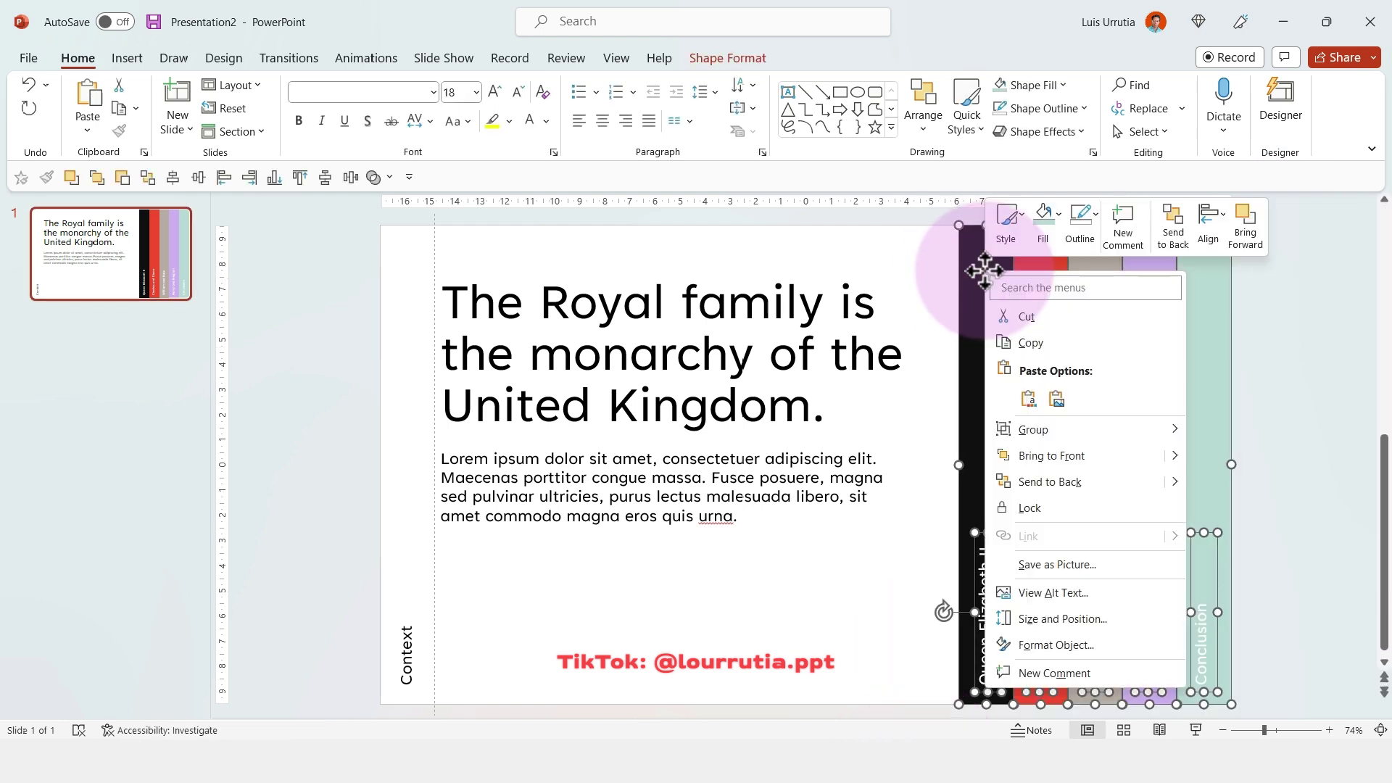
pyautogui.click(1091, 460)
pyautogui.click(157, 298)
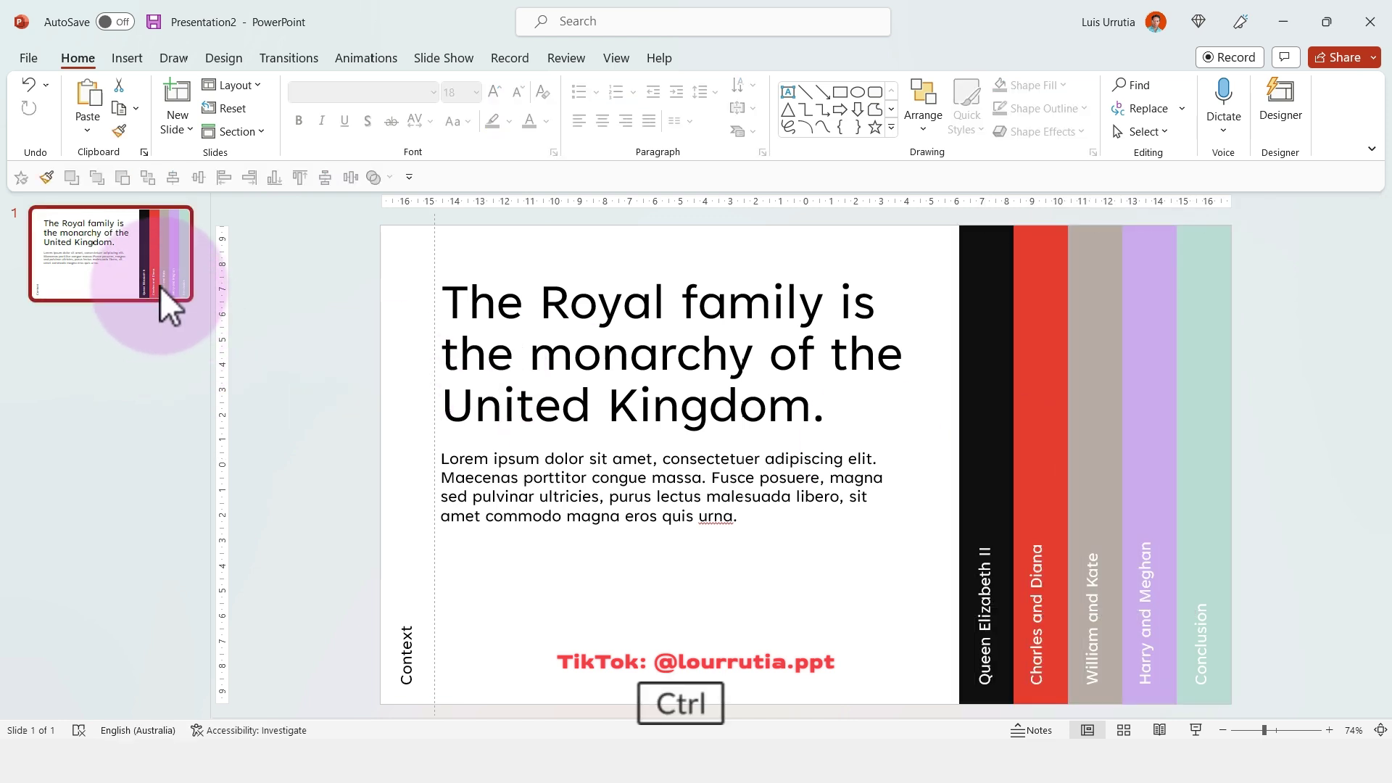
pyautogui.hotkey('ctrl', 'd')
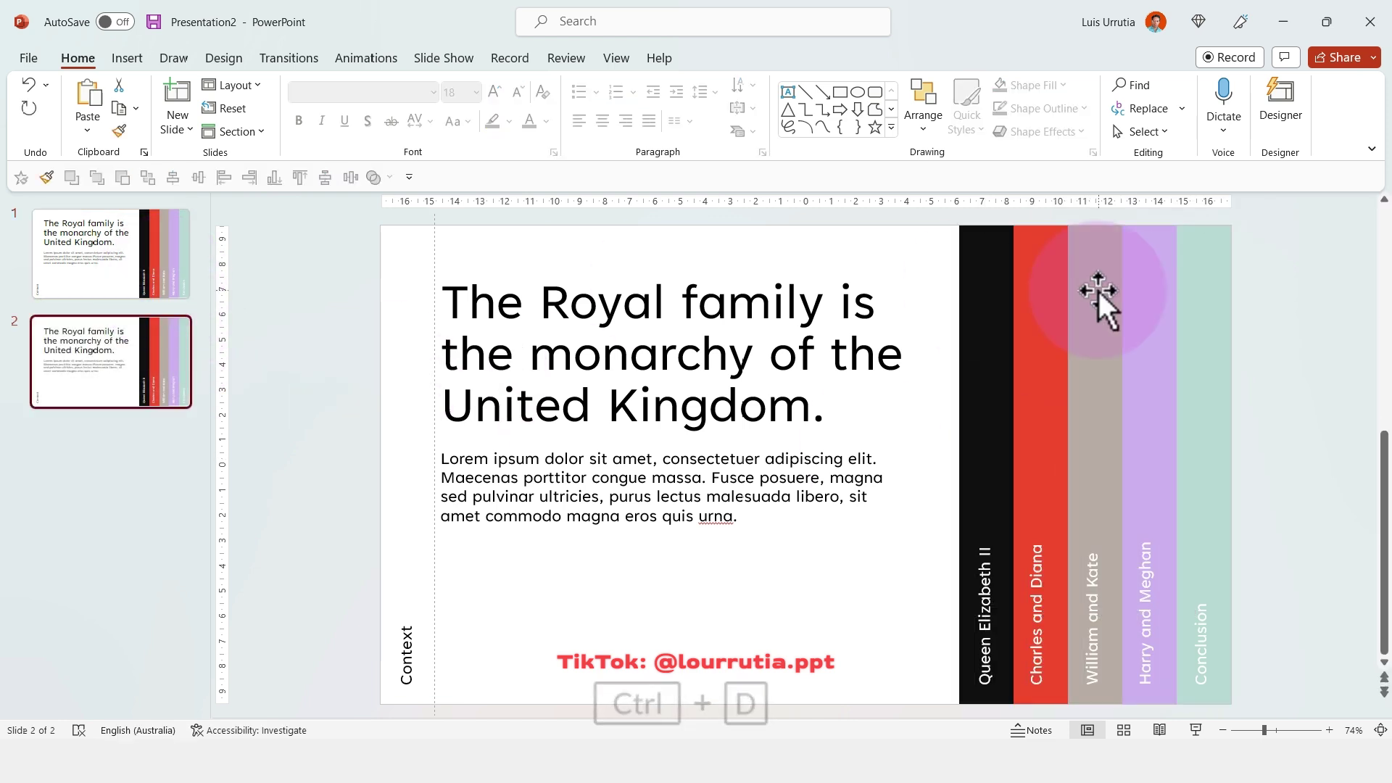
# Stretch the black stripe to the slide's left edge and move its Queen Elizabeth II label there
pyautogui.click(1001, 307)
pyautogui.moveTo(959, 465); pyautogui.dragTo(380, 483)
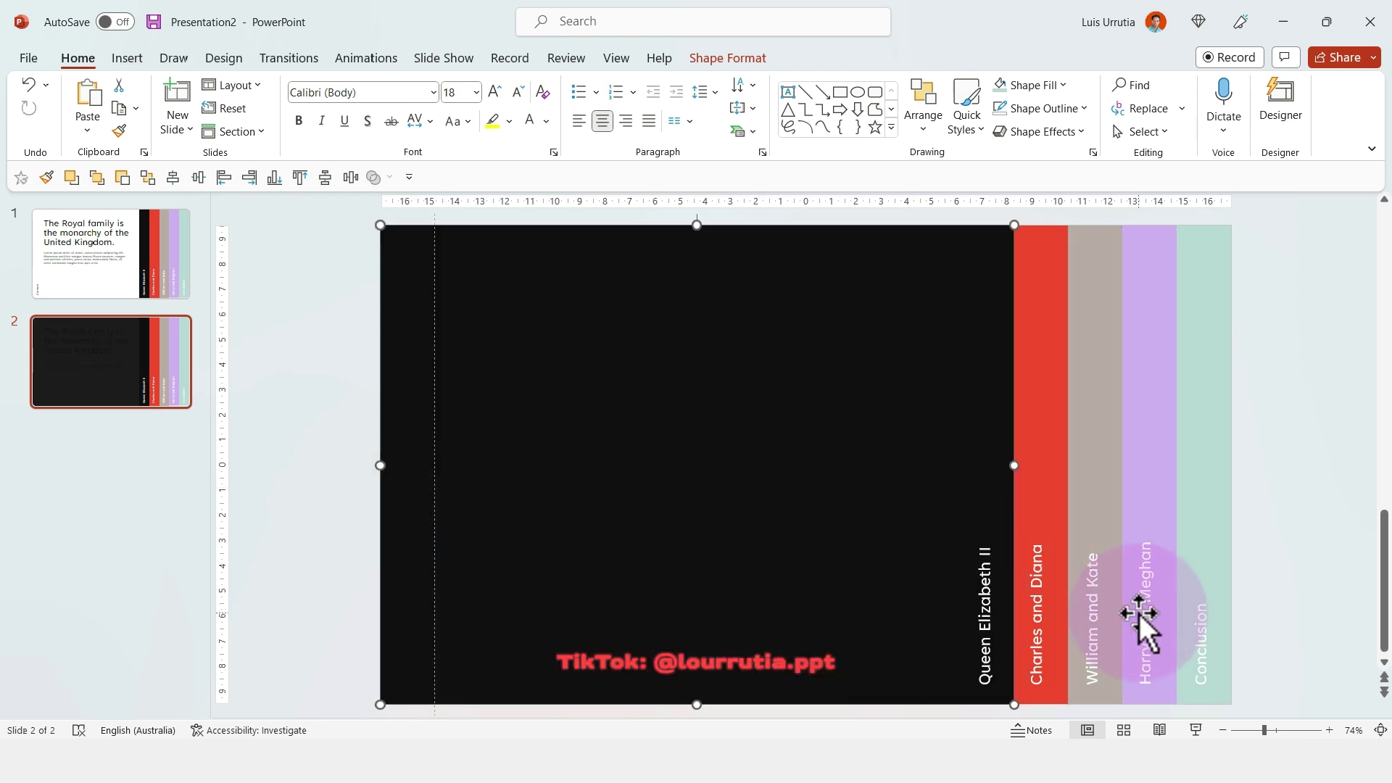
pyautogui.click(988, 610)
pyautogui.moveTo(1003, 577); pyautogui.dragTo(422, 583)
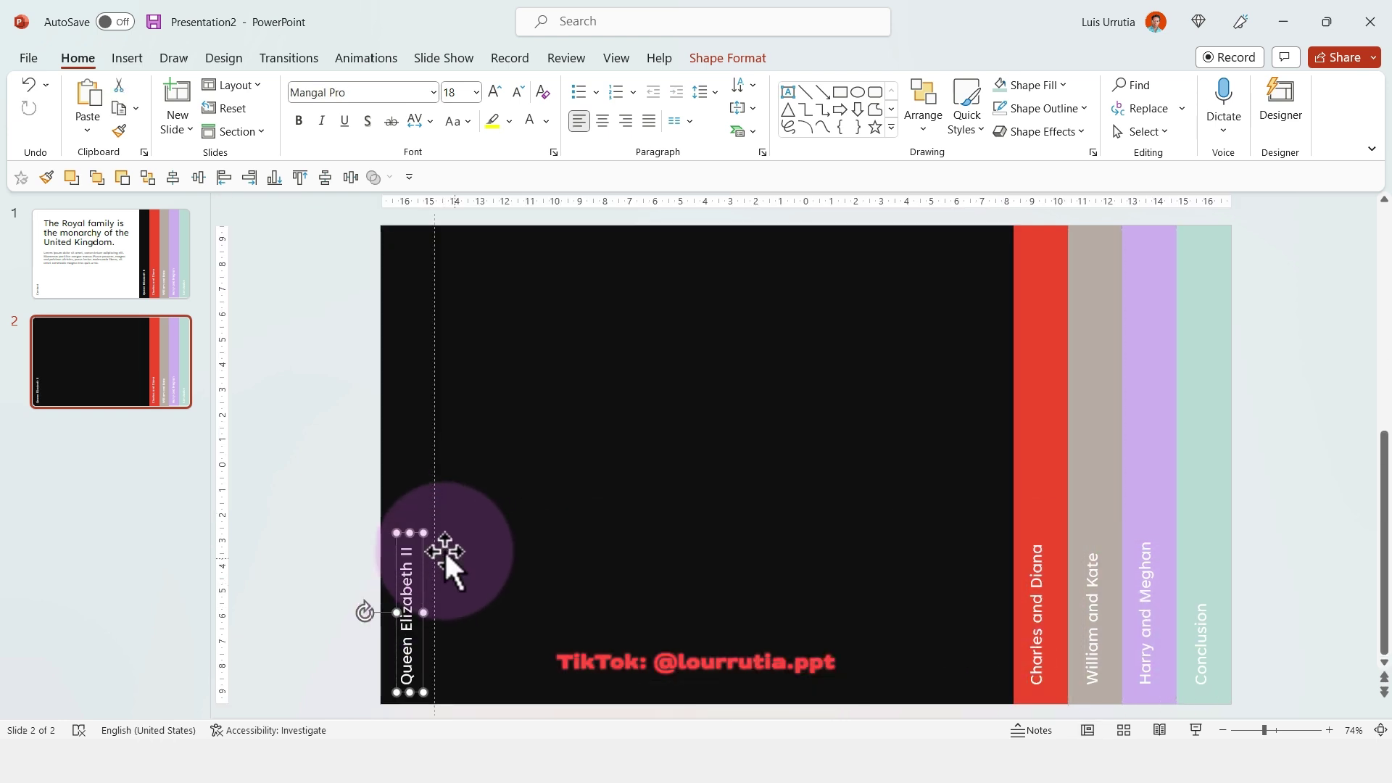
pyautogui.click(290, 341)
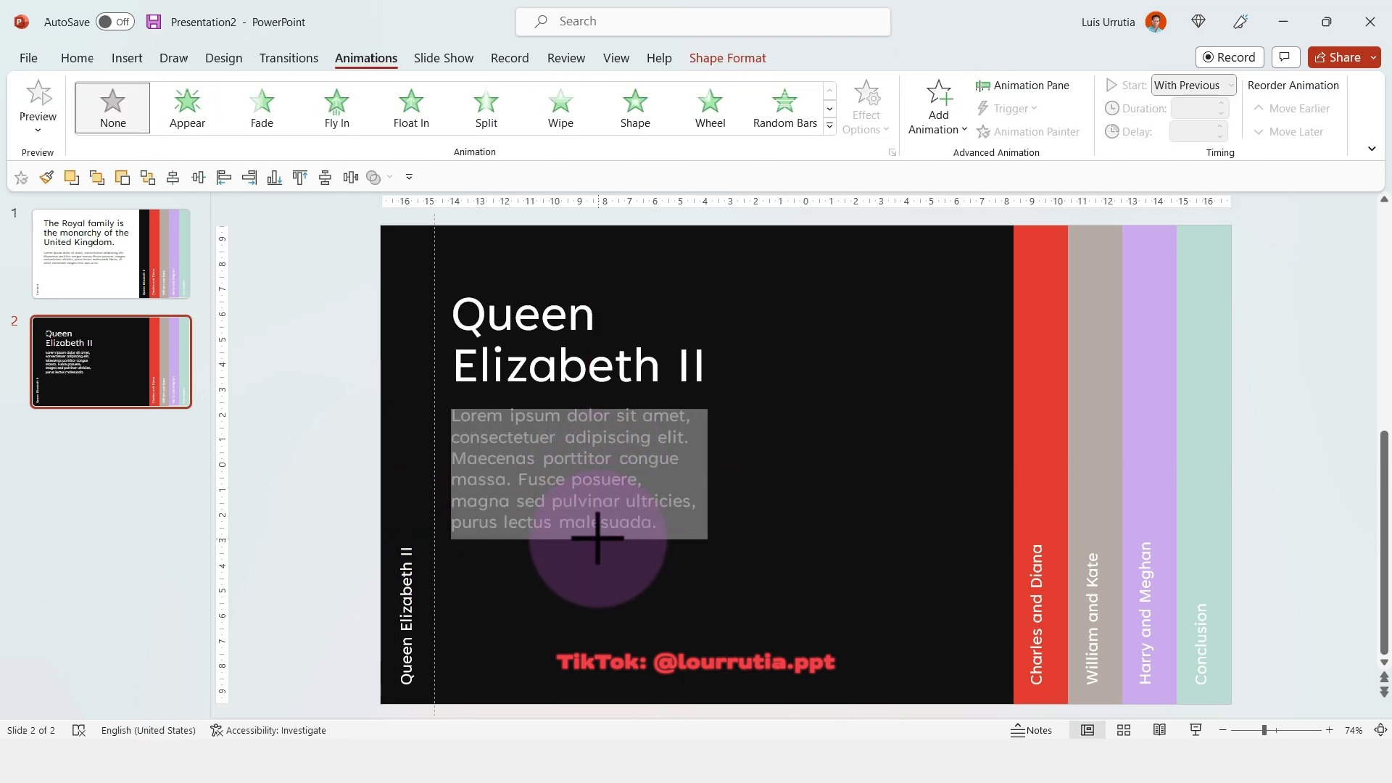
# Position the title and body text so the slide title reads 'Queen Elizabeth II'
pyautogui.click(599, 535)
pyautogui.click(557, 332)
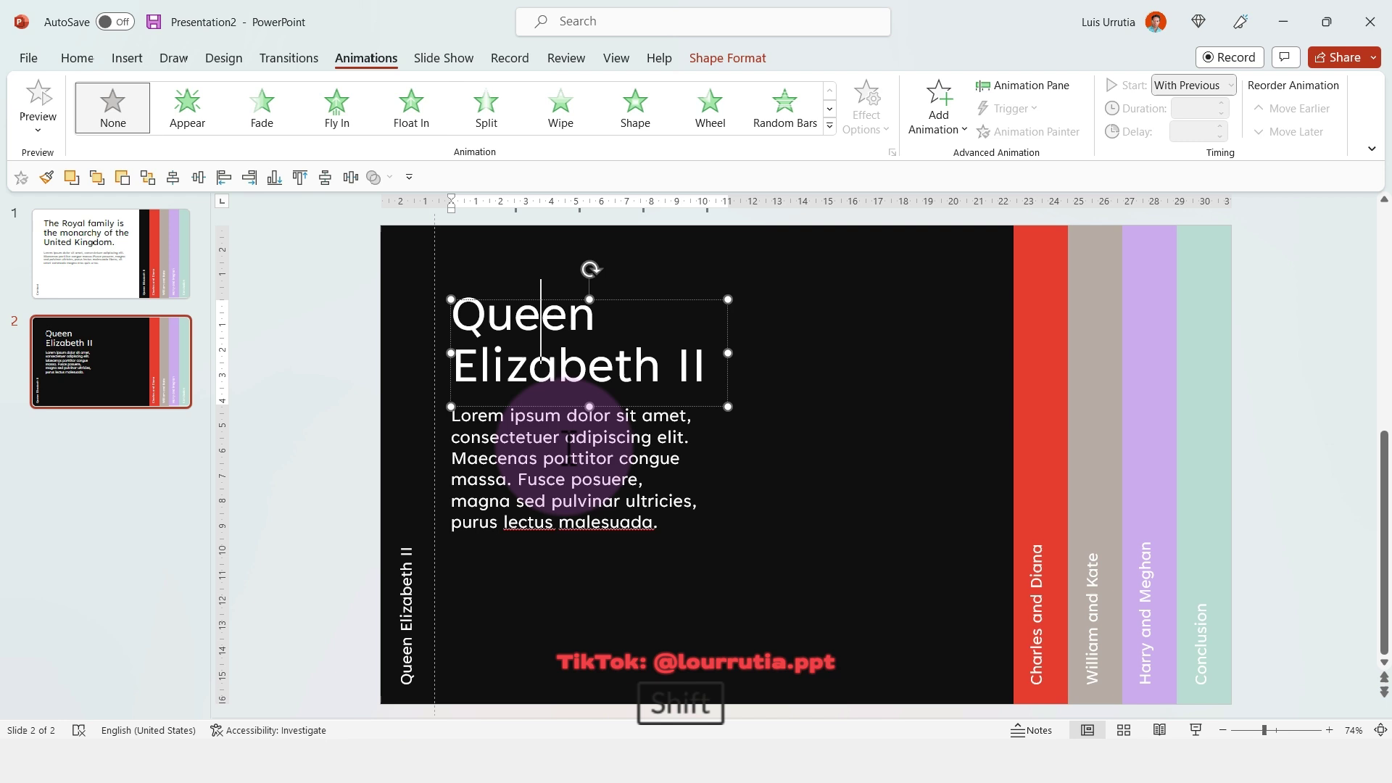
pyautogui.keyDown('shift'); pyautogui.click(585, 417); pyautogui.keyUp('shift')
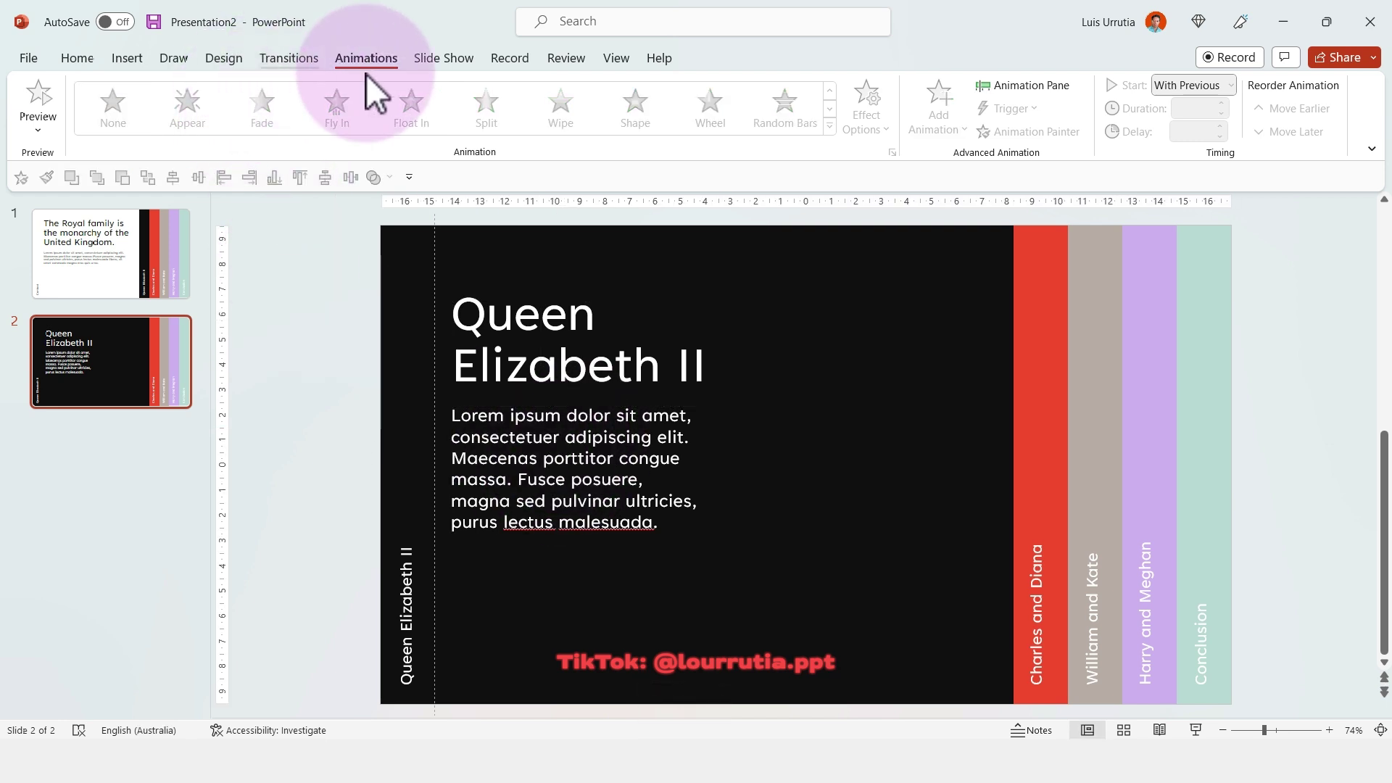
pyautogui.click(514, 323)
# Copy the Queen Elizabeth Wikipedia portrait from the browser's image results
pyautogui.hotkey('alt', 'Tab')
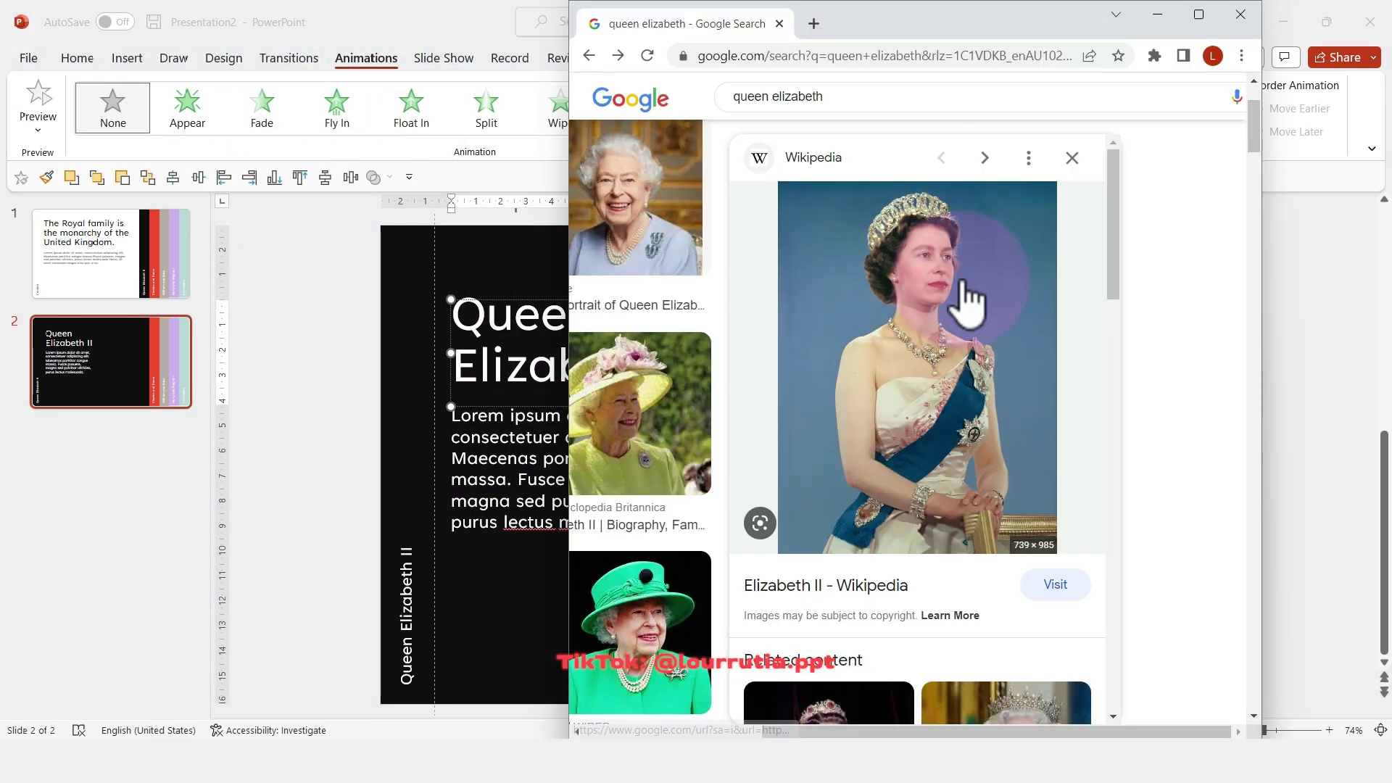
pyautogui.rightClick(969, 297)
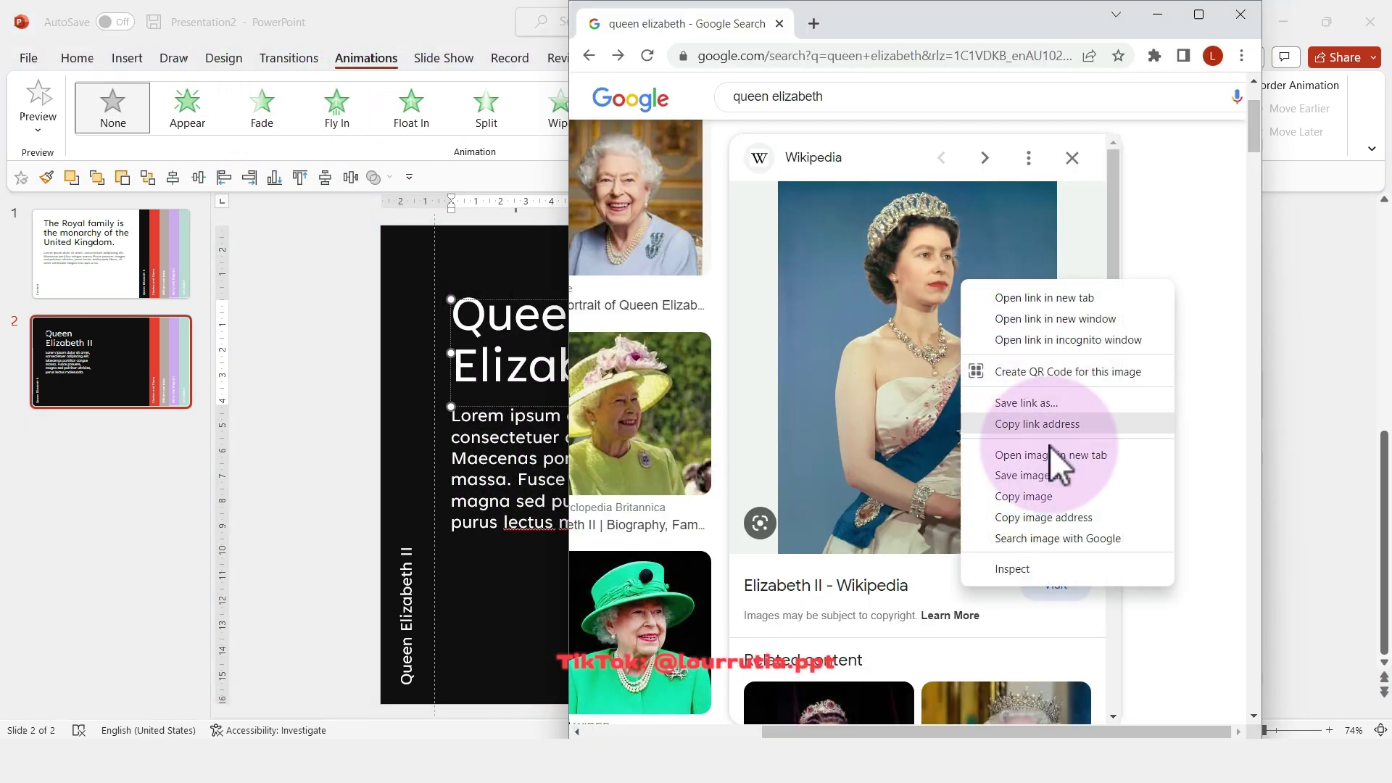
pyautogui.click(1072, 498)
pyautogui.click(320, 299)
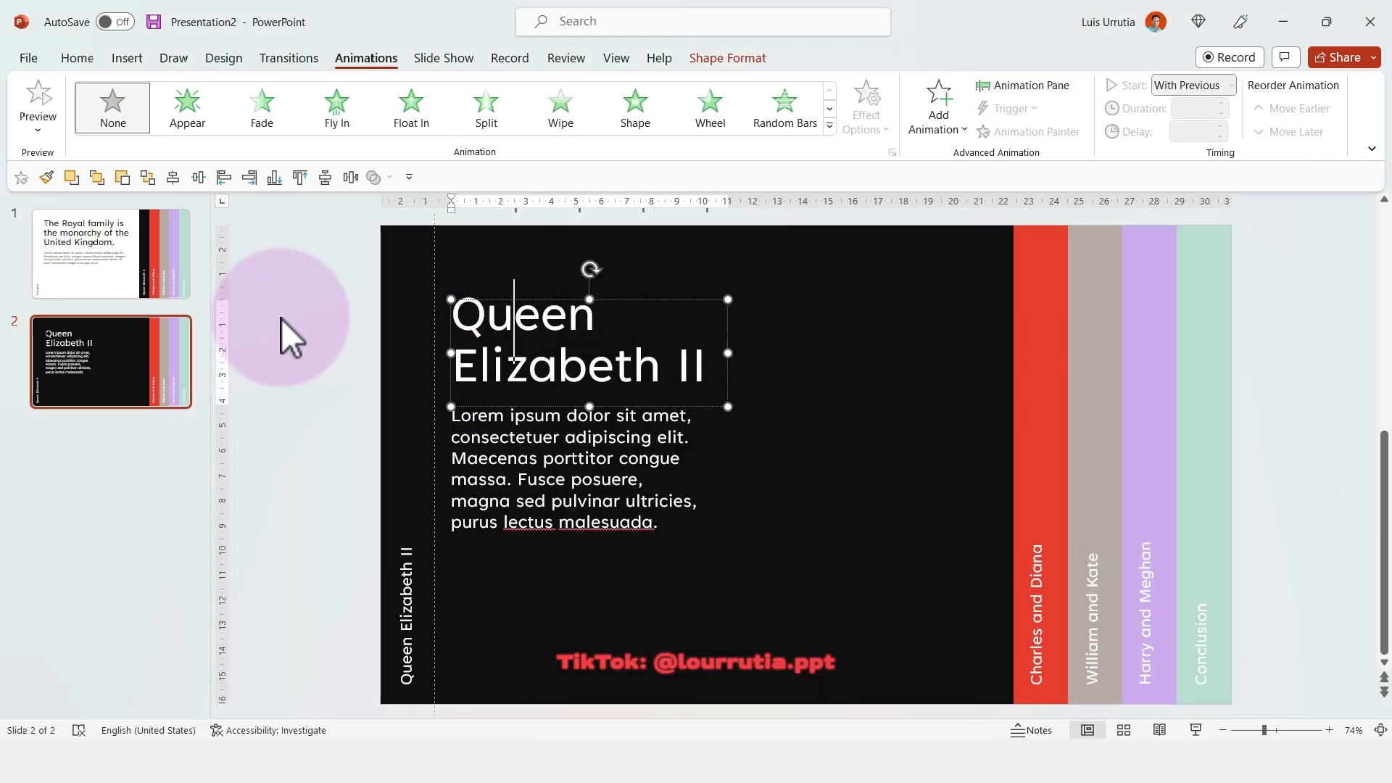
# Paste the Queen Elizabeth portrait and move it right beside the stripes
pyautogui.click(290, 314)
pyautogui.hotkey('ctrl', 'v')
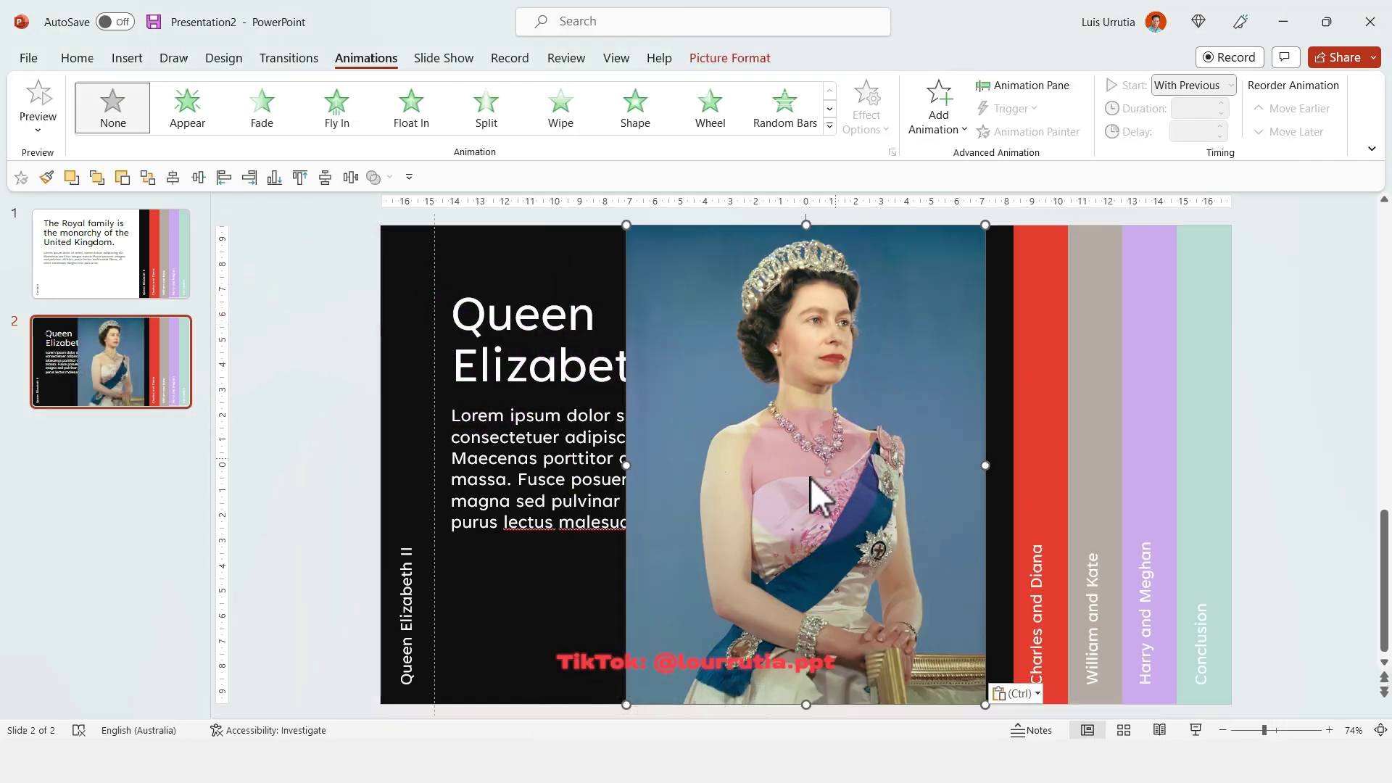
pyautogui.moveTo(676, 654); pyautogui.dragTo(763, 644)
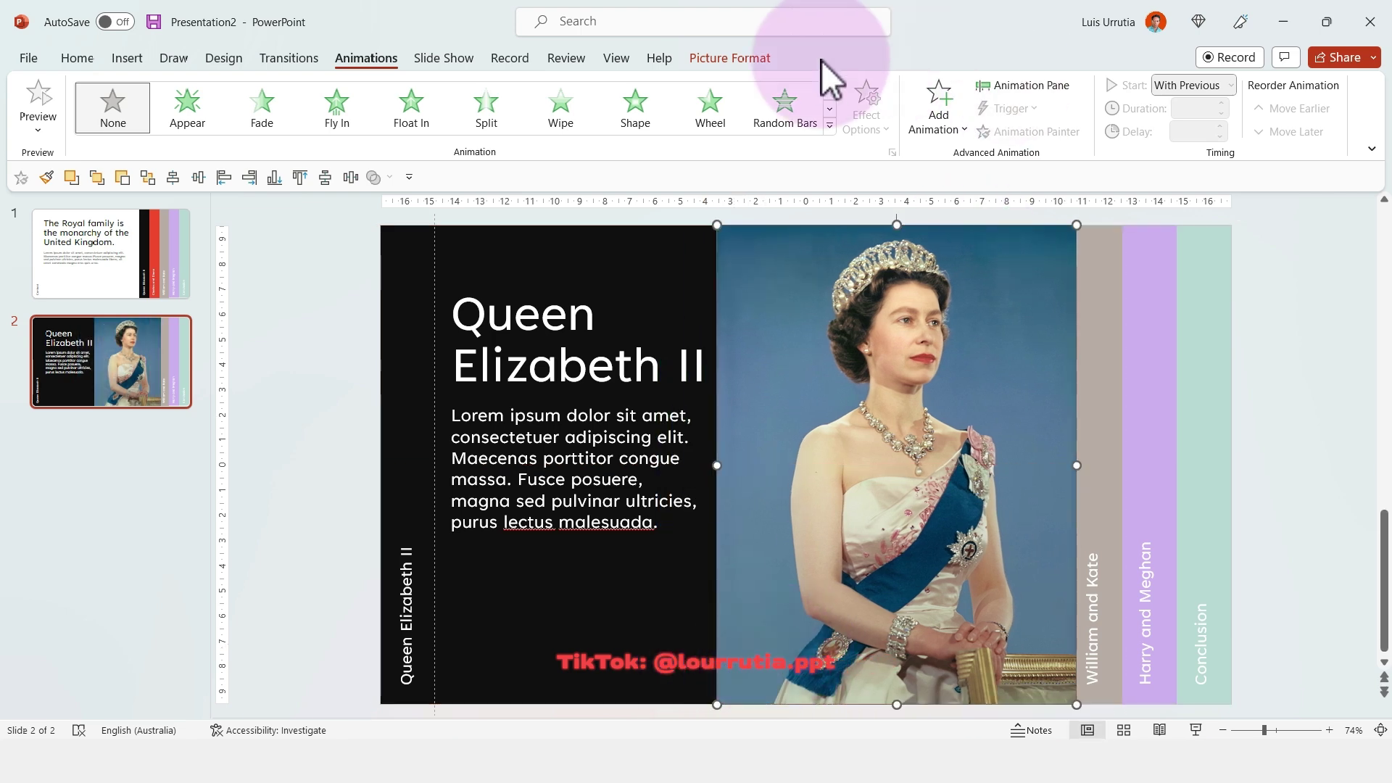
# Crop both sides of the portrait so it fills the gap up to the red stripe
pyautogui.click(767, 59)
pyautogui.click(1169, 102)
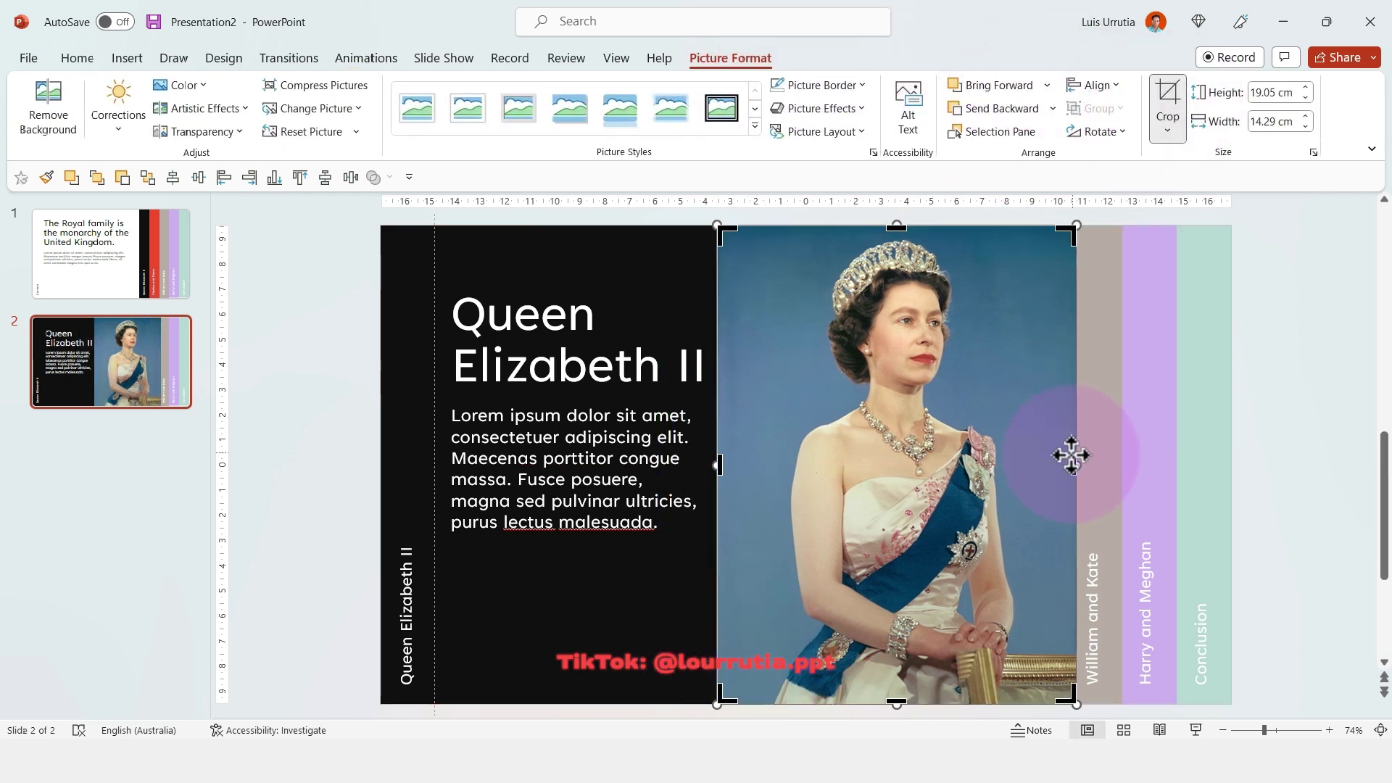
pyautogui.moveTo(1077, 465); pyautogui.dragTo(1015, 454)
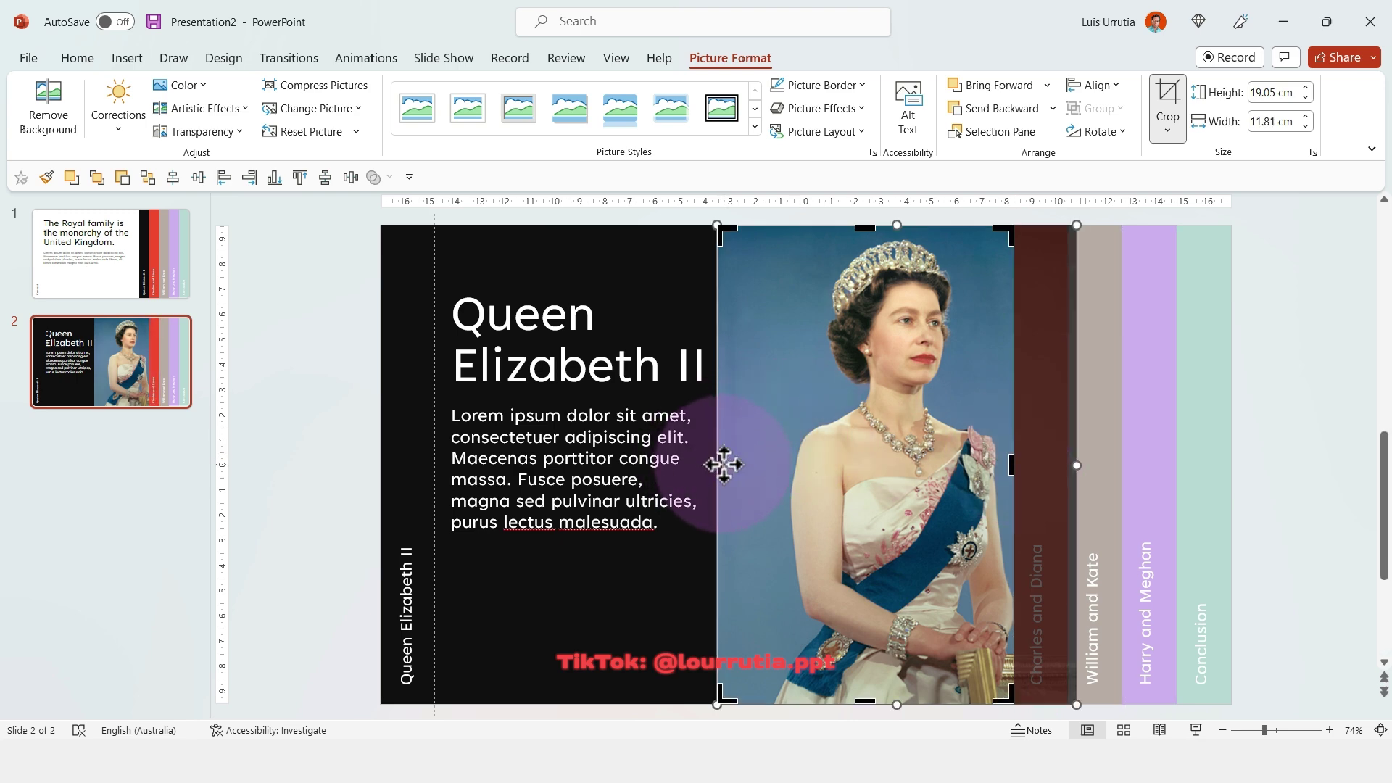
pyautogui.moveTo(715, 465); pyautogui.dragTo(761, 457)
pyautogui.moveTo(917, 374)
pyautogui.mouseDown()
pyautogui.moveTo(901, 370)
pyautogui.moveTo(913, 376)
pyautogui.mouseUp()
pyautogui.click(1270, 298)
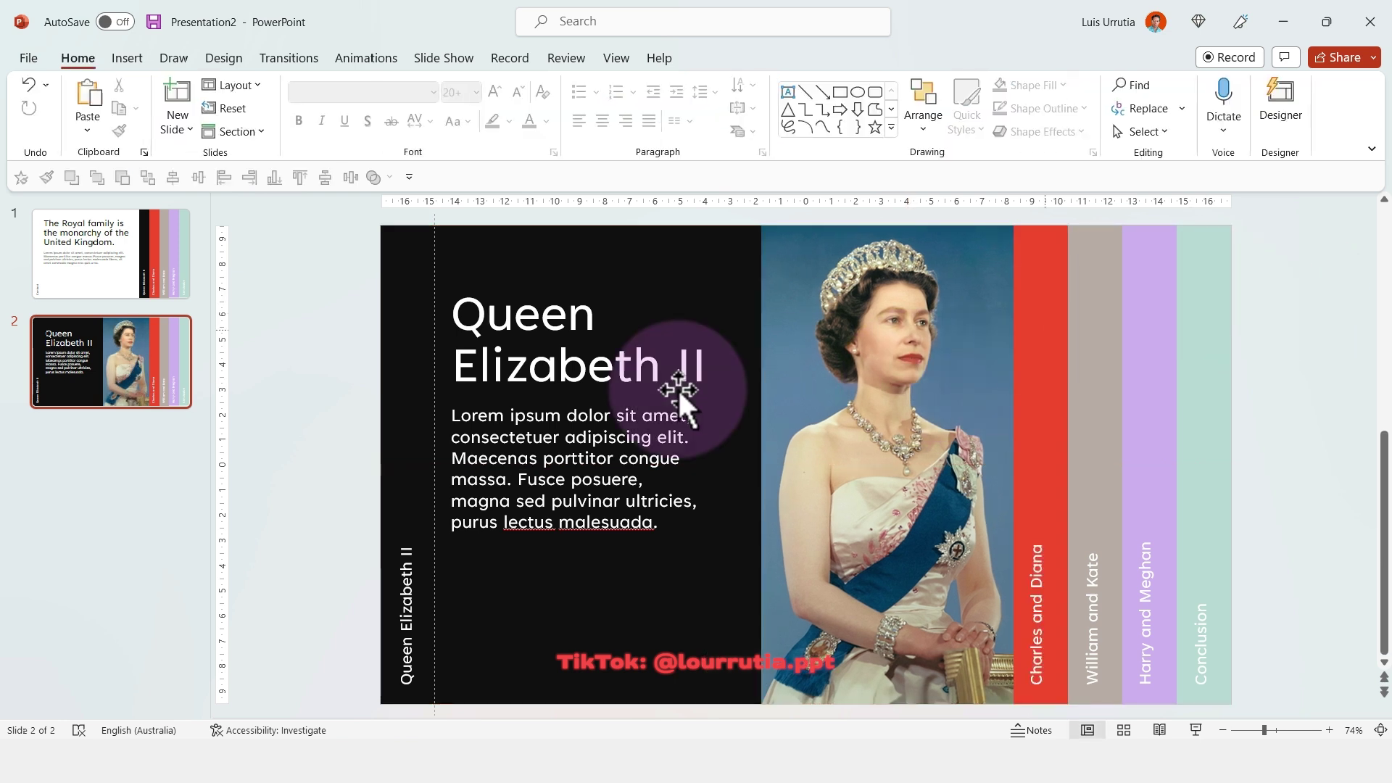
# Apply a Fade animation to the title, body text and portrait together
pyautogui.click(597, 348)
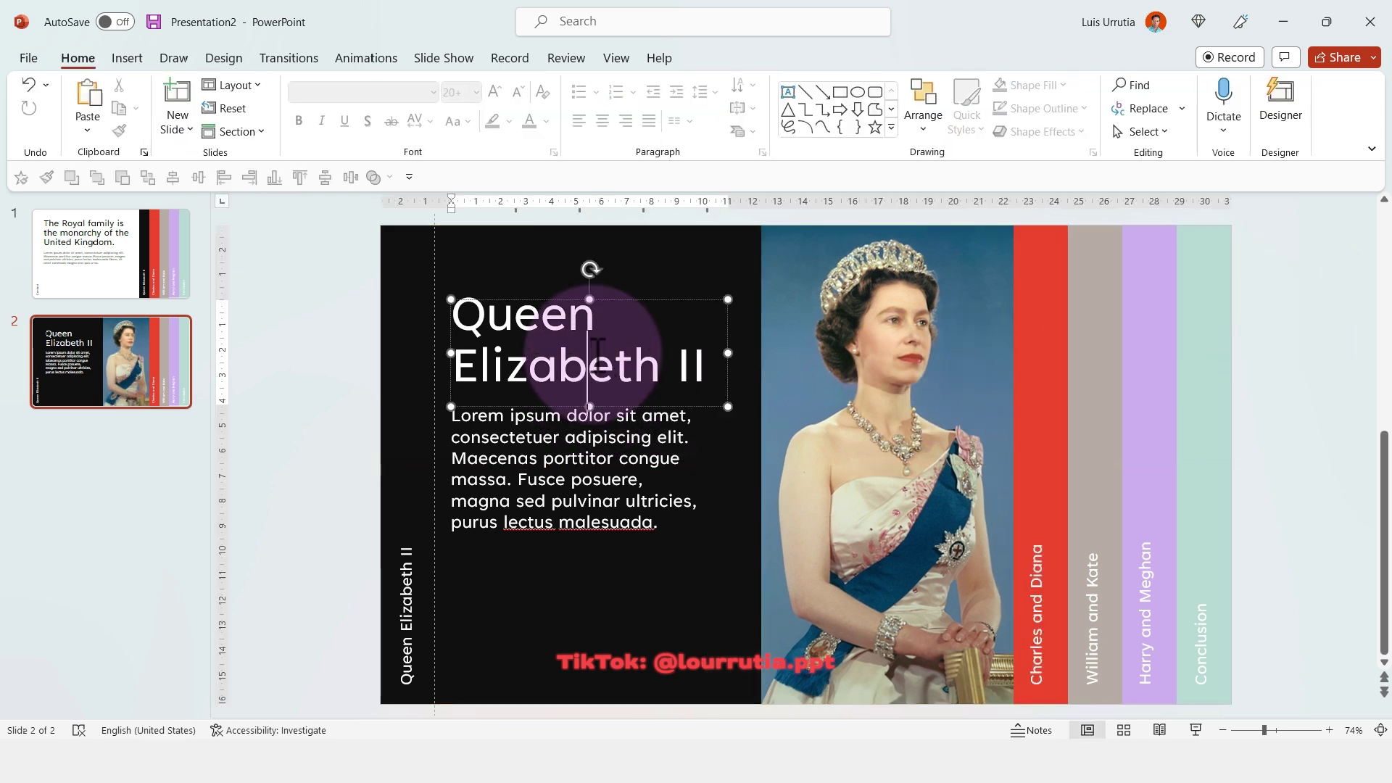
pyautogui.keyDown('shift'); pyautogui.click(580, 507); pyautogui.keyUp('shift')
pyautogui.keyDown('shift'); pyautogui.click(846, 398); pyautogui.keyUp('shift')
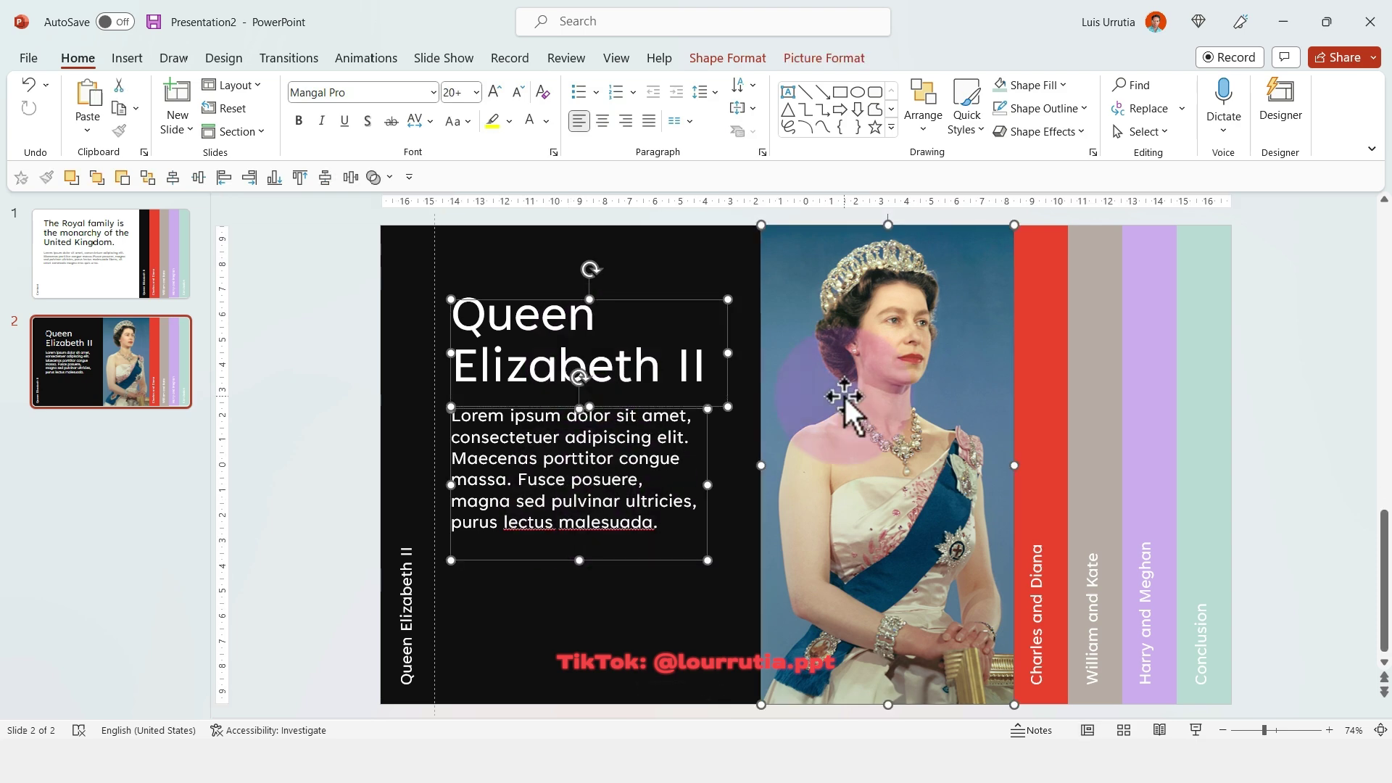
pyautogui.click(365, 58)
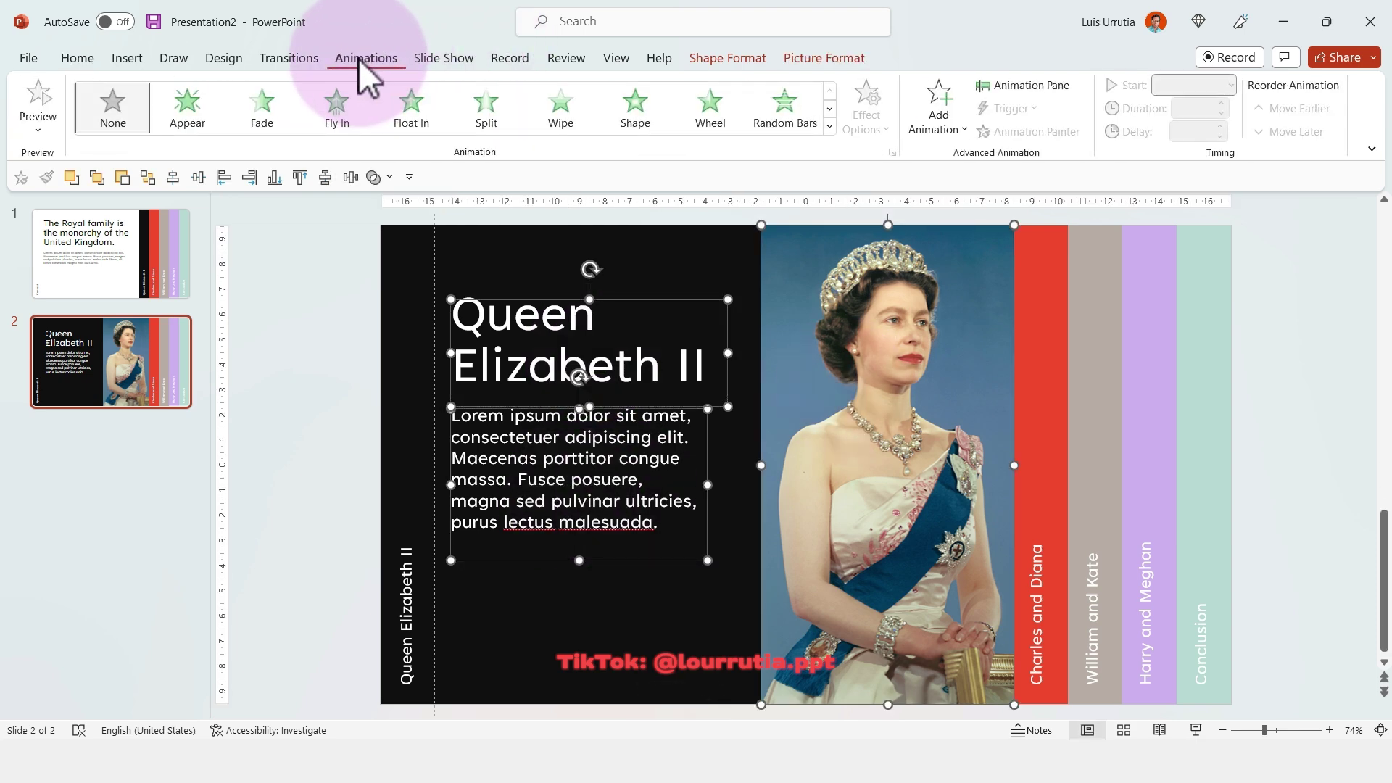
pyautogui.click(263, 118)
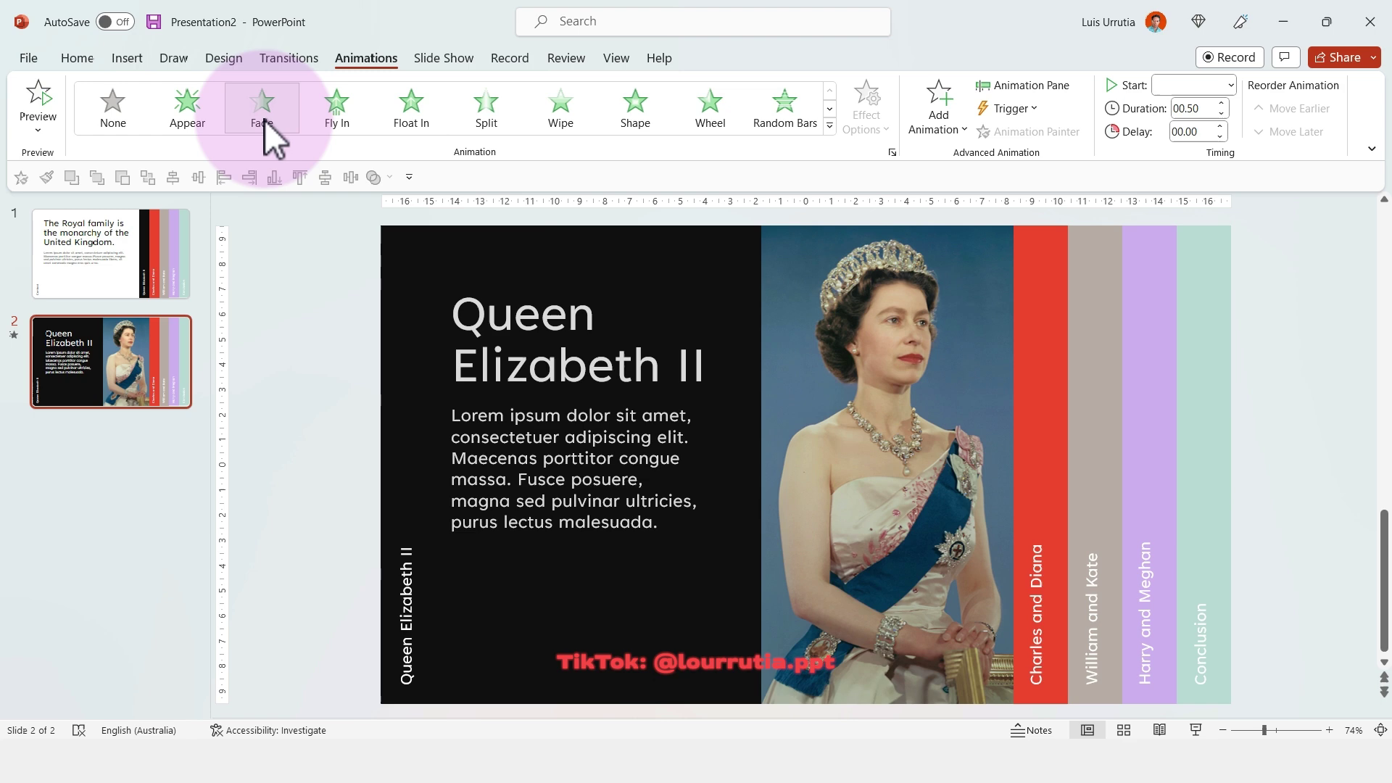
# Set all three Fade animations to start With Previous in the Animation Pane
pyautogui.click(1016, 88)
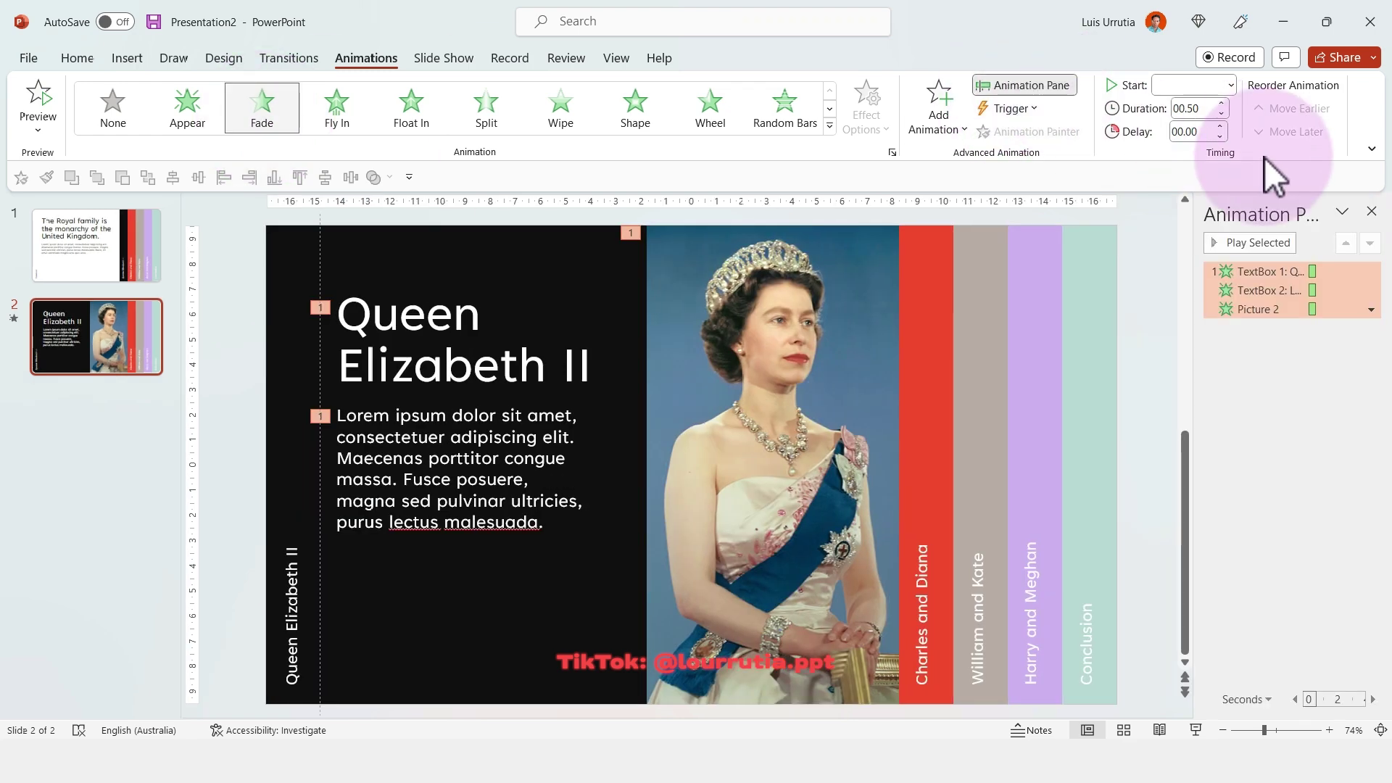
pyautogui.rightClick(1284, 274)
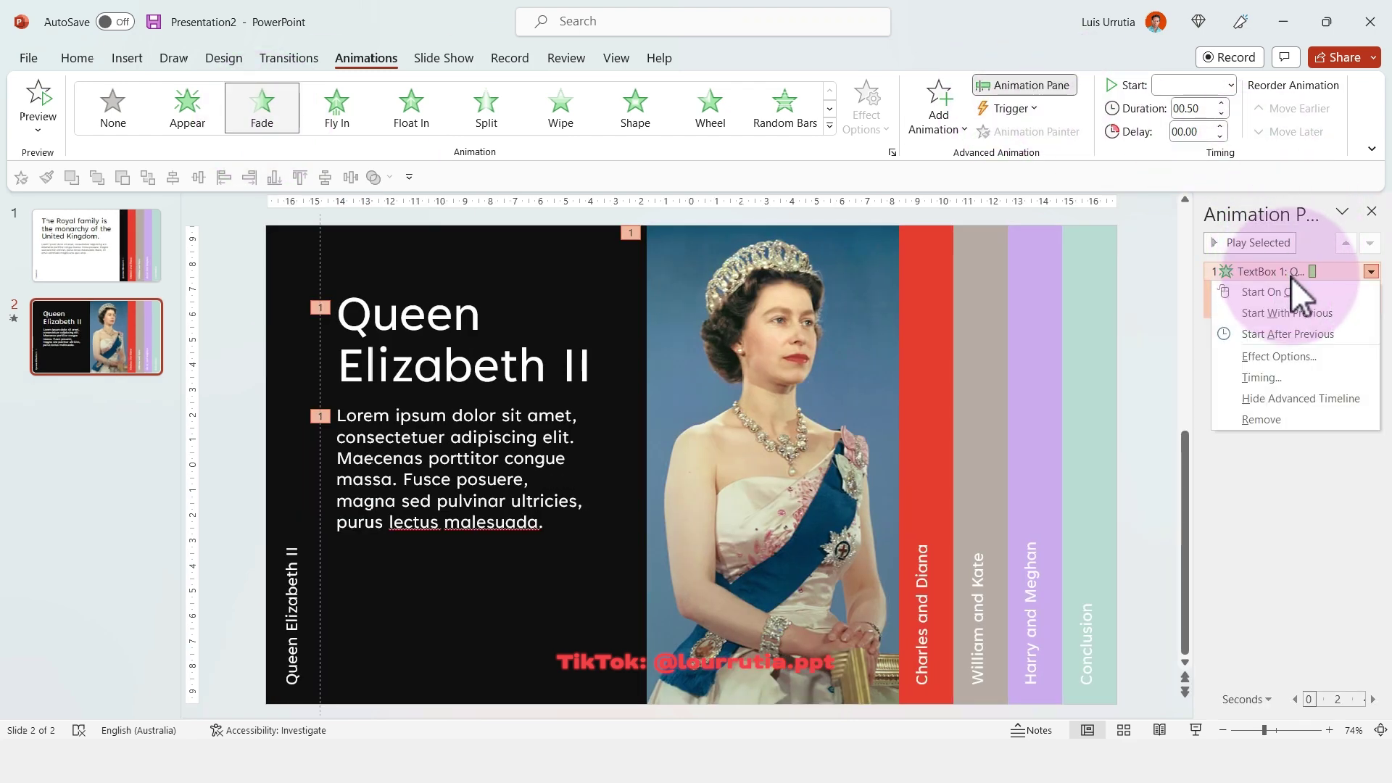
pyautogui.click(1301, 316)
pyautogui.click(1157, 357)
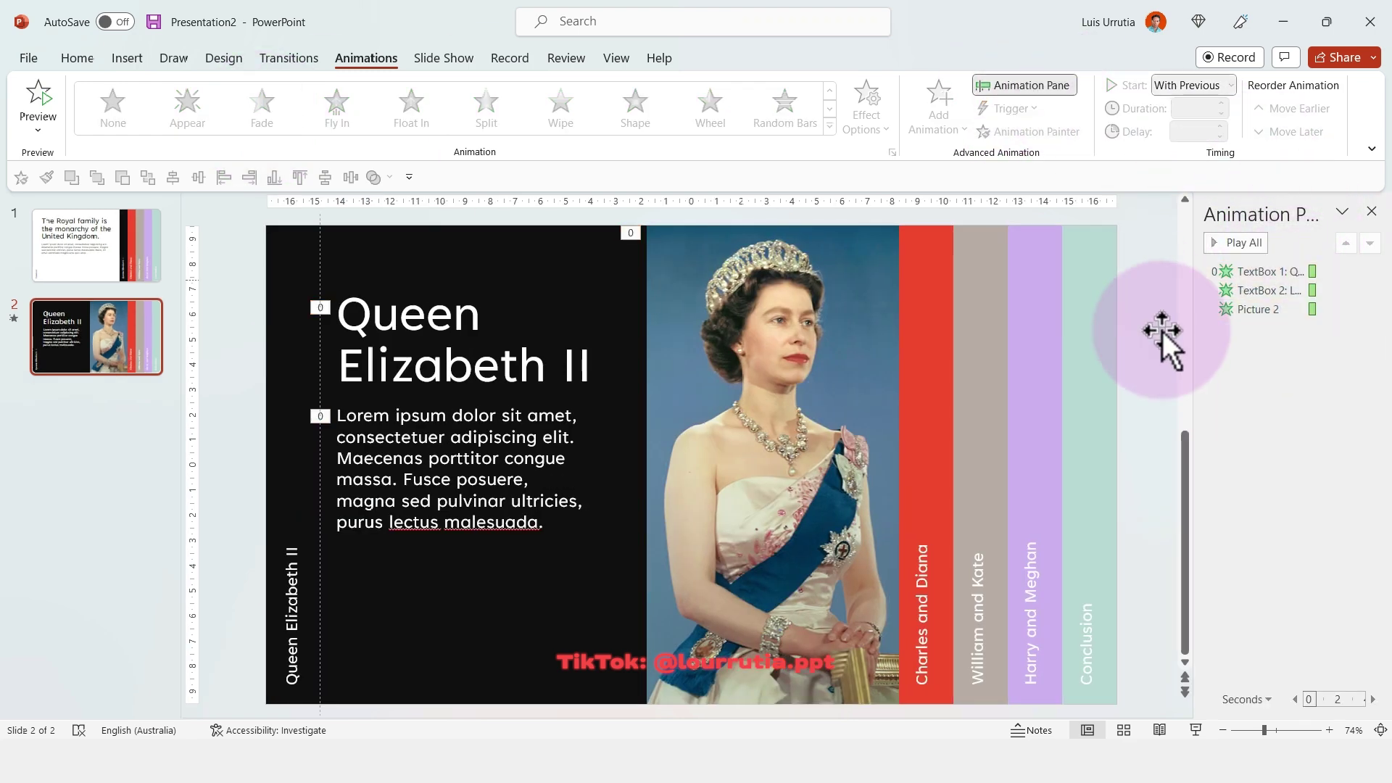
pyautogui.click(1262, 730)
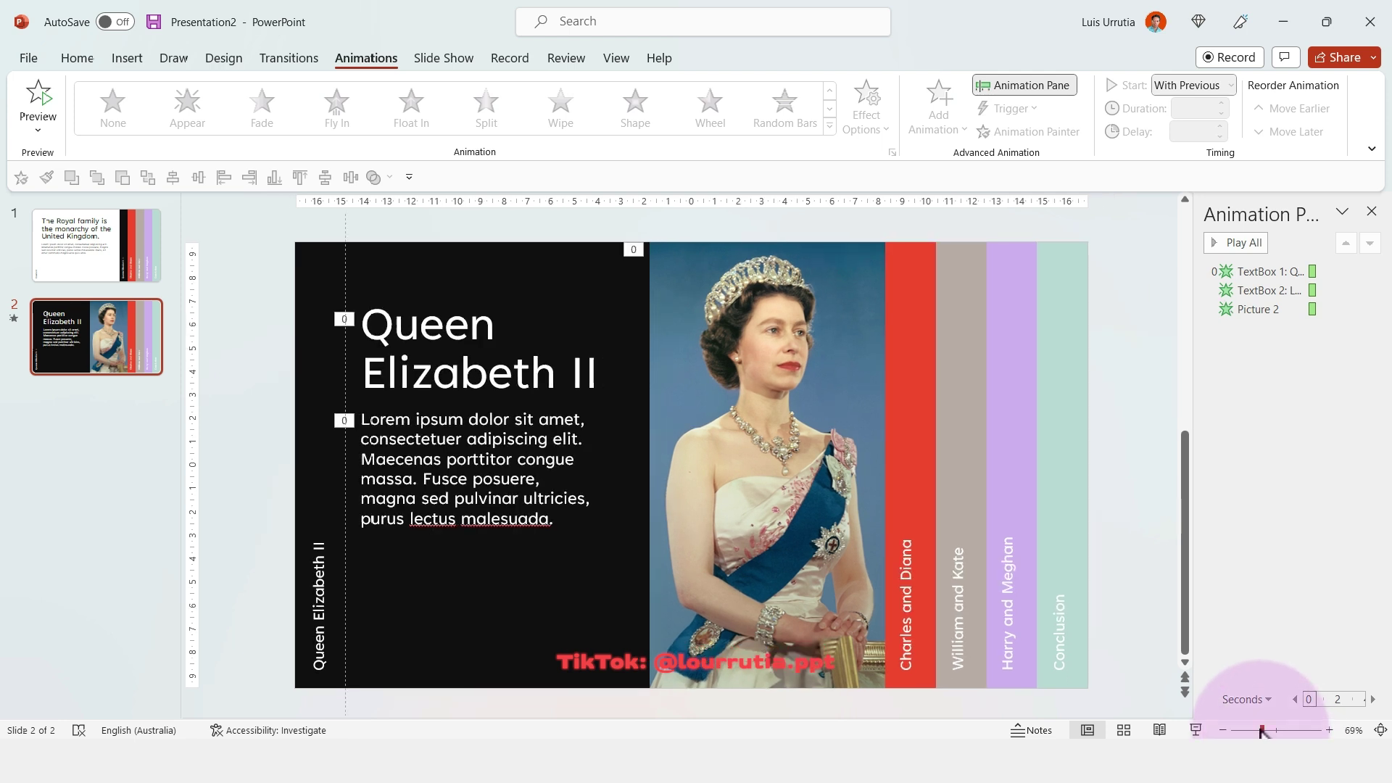
# Bring the four coloured stripes to the front
pyautogui.moveTo(1108, 229); pyautogui.dragTo(877, 700)
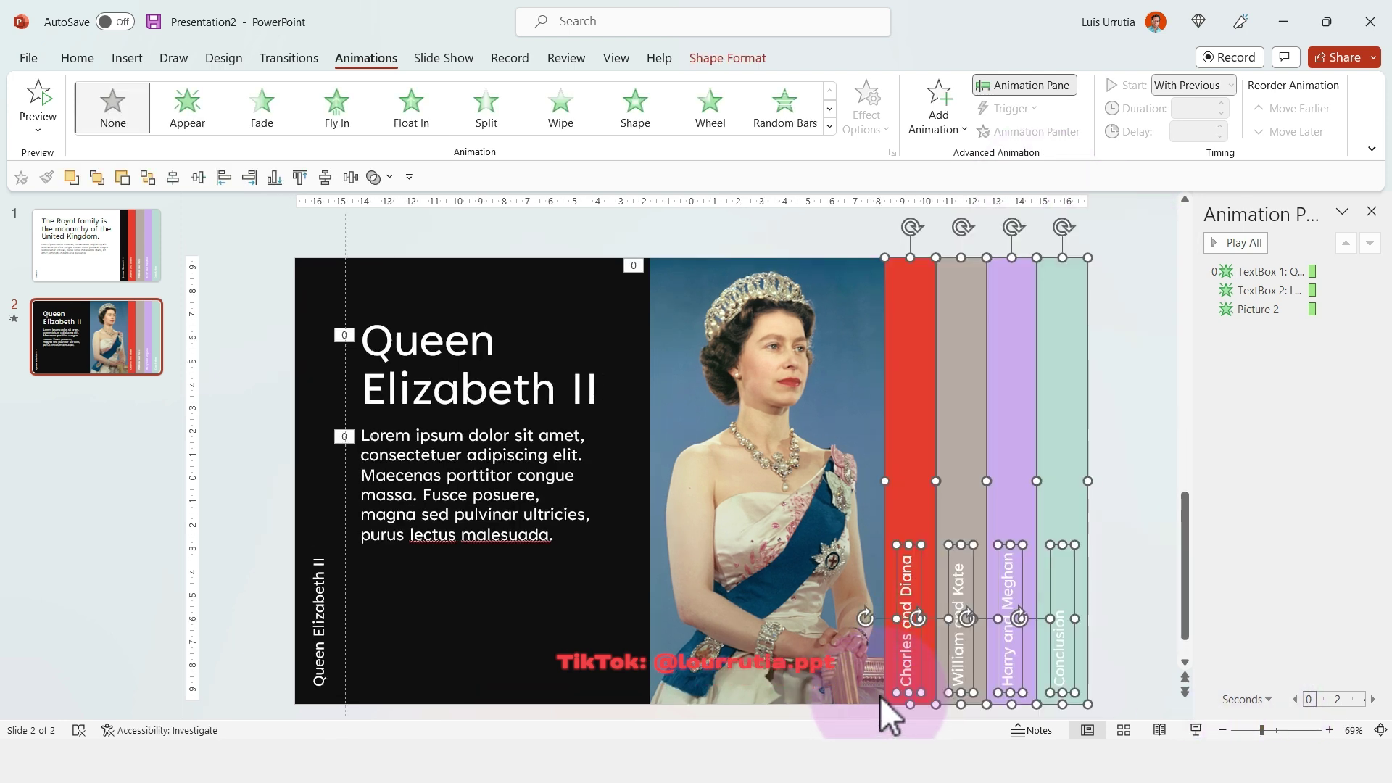
pyautogui.rightClick(1077, 286)
pyautogui.click(1167, 478)
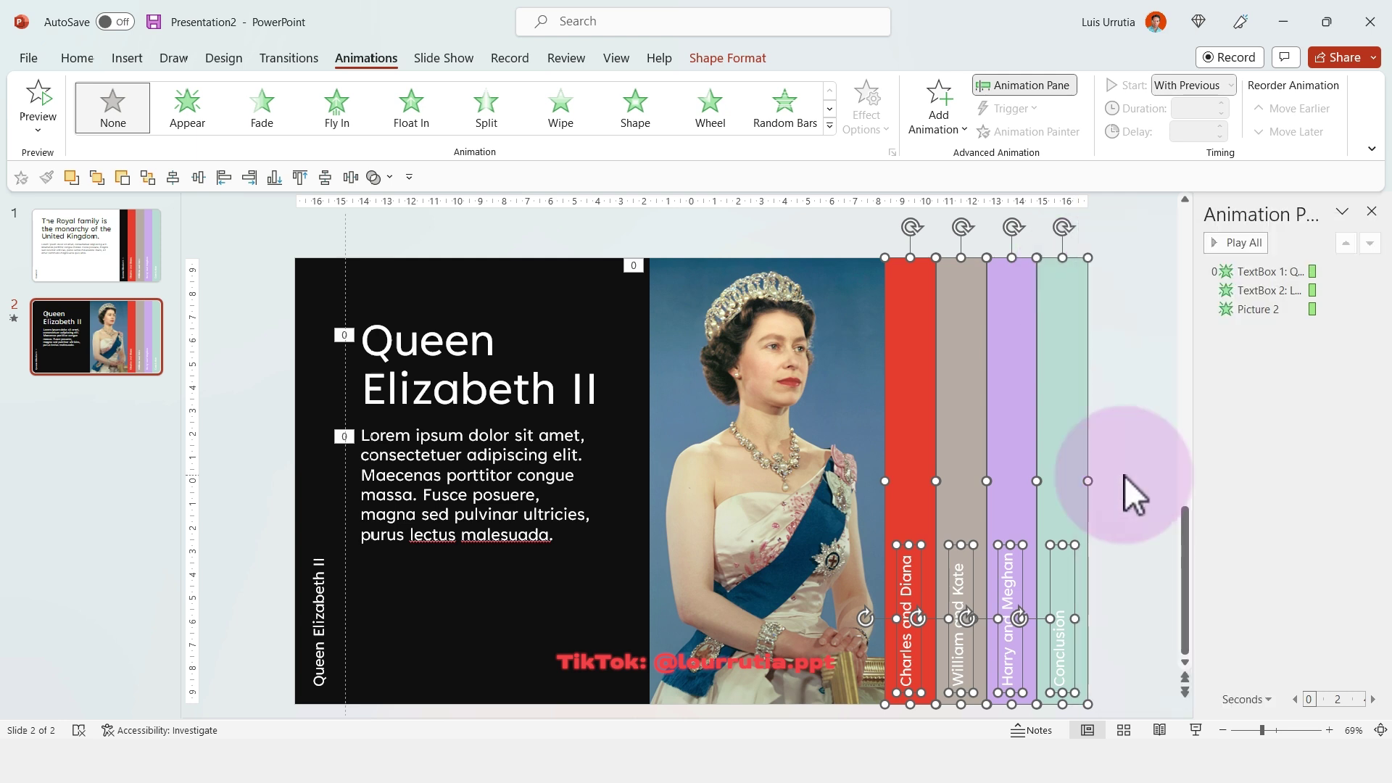
# Duplicate the Queen Elizabeth slide and remove all animations from the copy
pyautogui.click(139, 354)
pyautogui.click(175, 314)
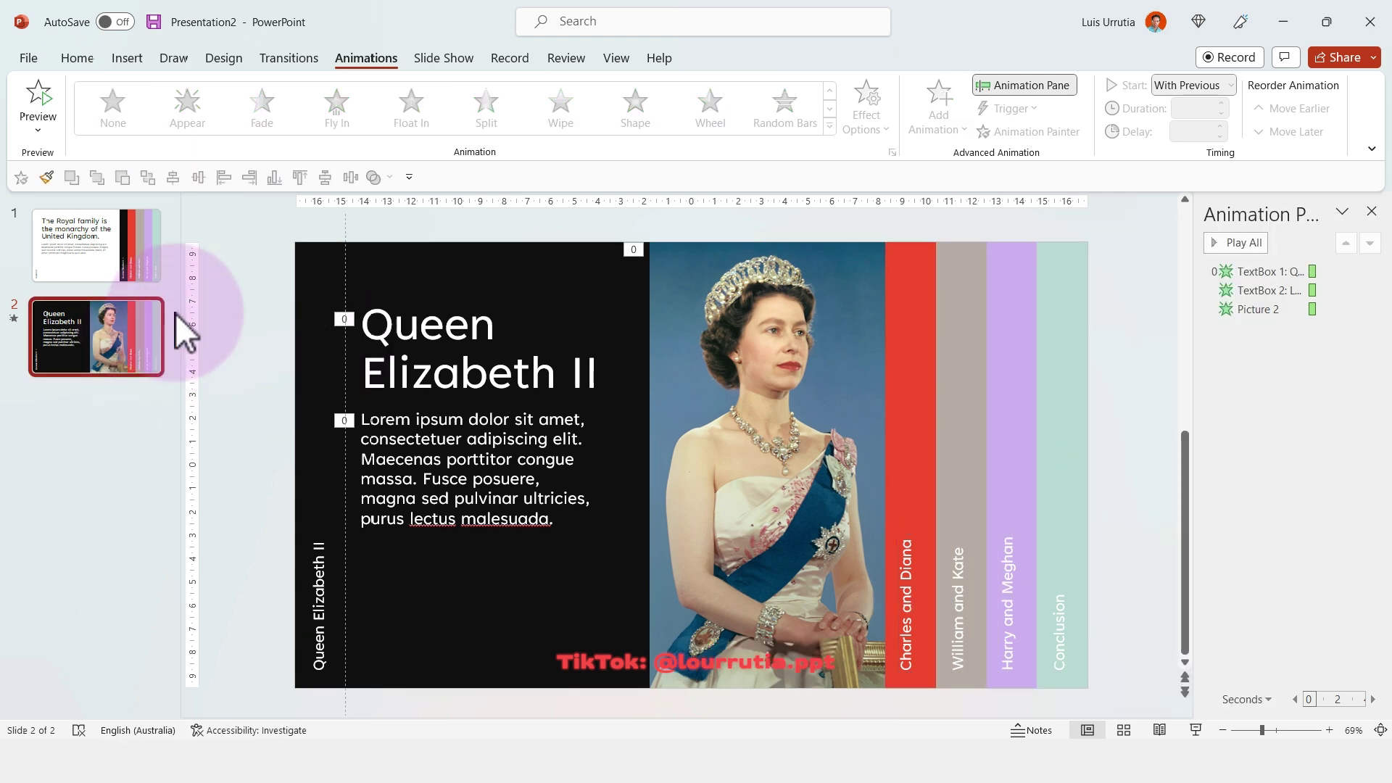
pyautogui.hotkey('ctrl', 'd')
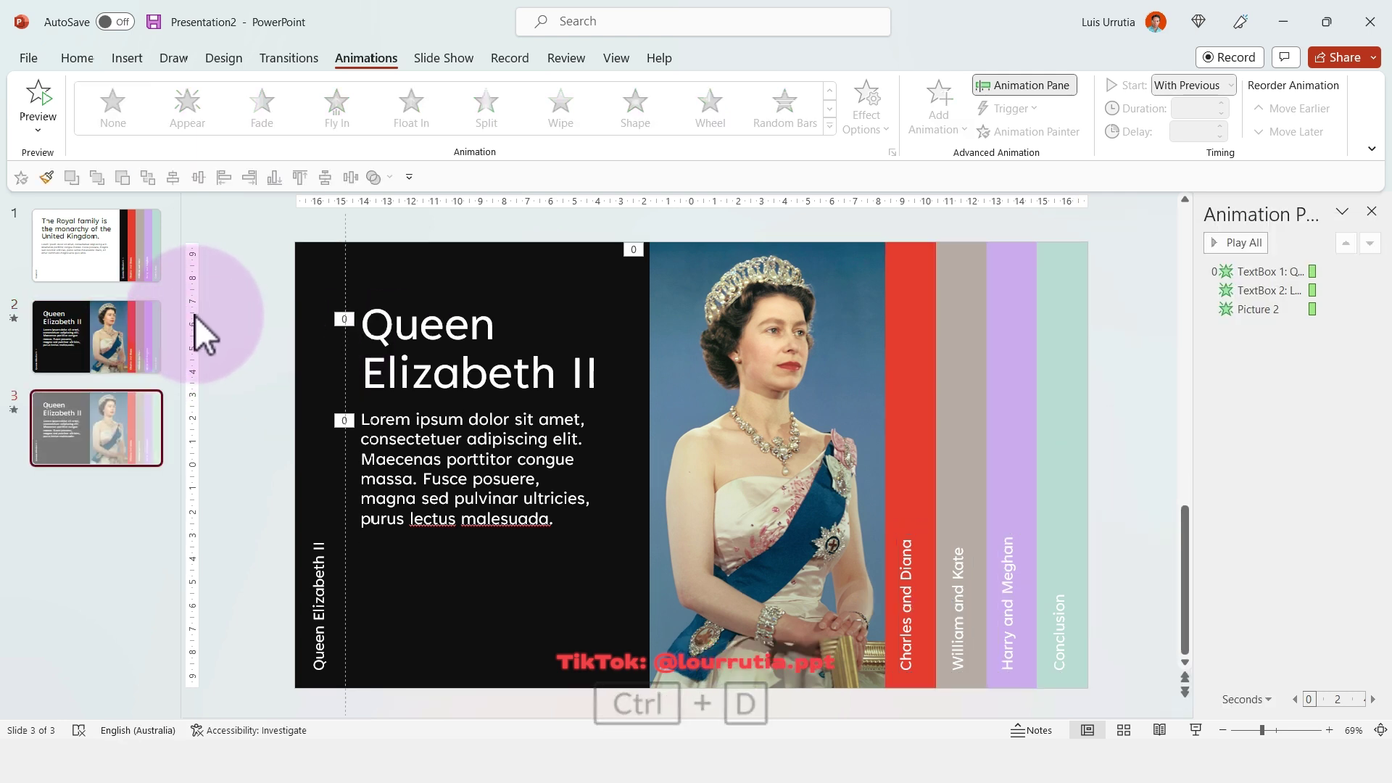
pyautogui.click(1284, 271)
pyautogui.keyDown('shift'); pyautogui.click(1284, 311); pyautogui.keyUp('shift')
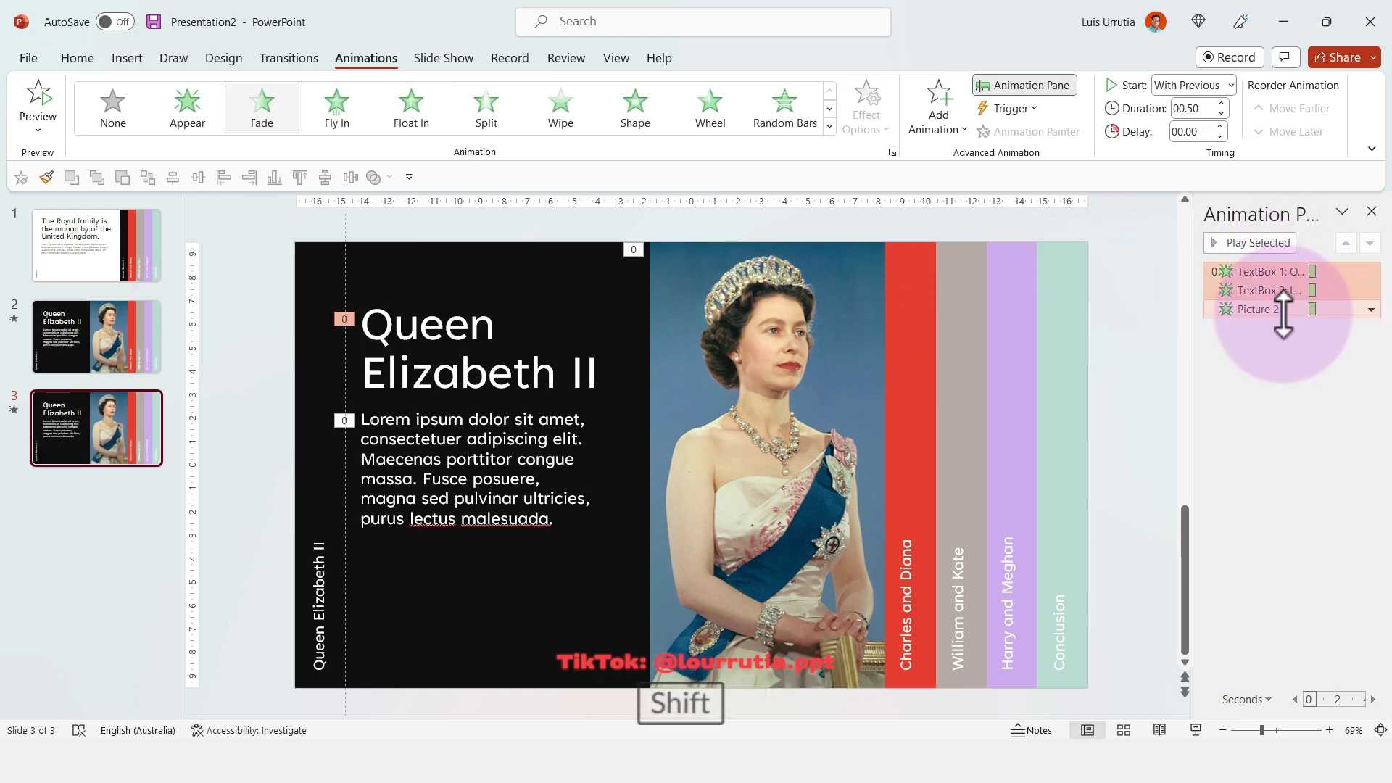
pyautogui.rightClick(1283, 312)
pyautogui.click(1291, 464)
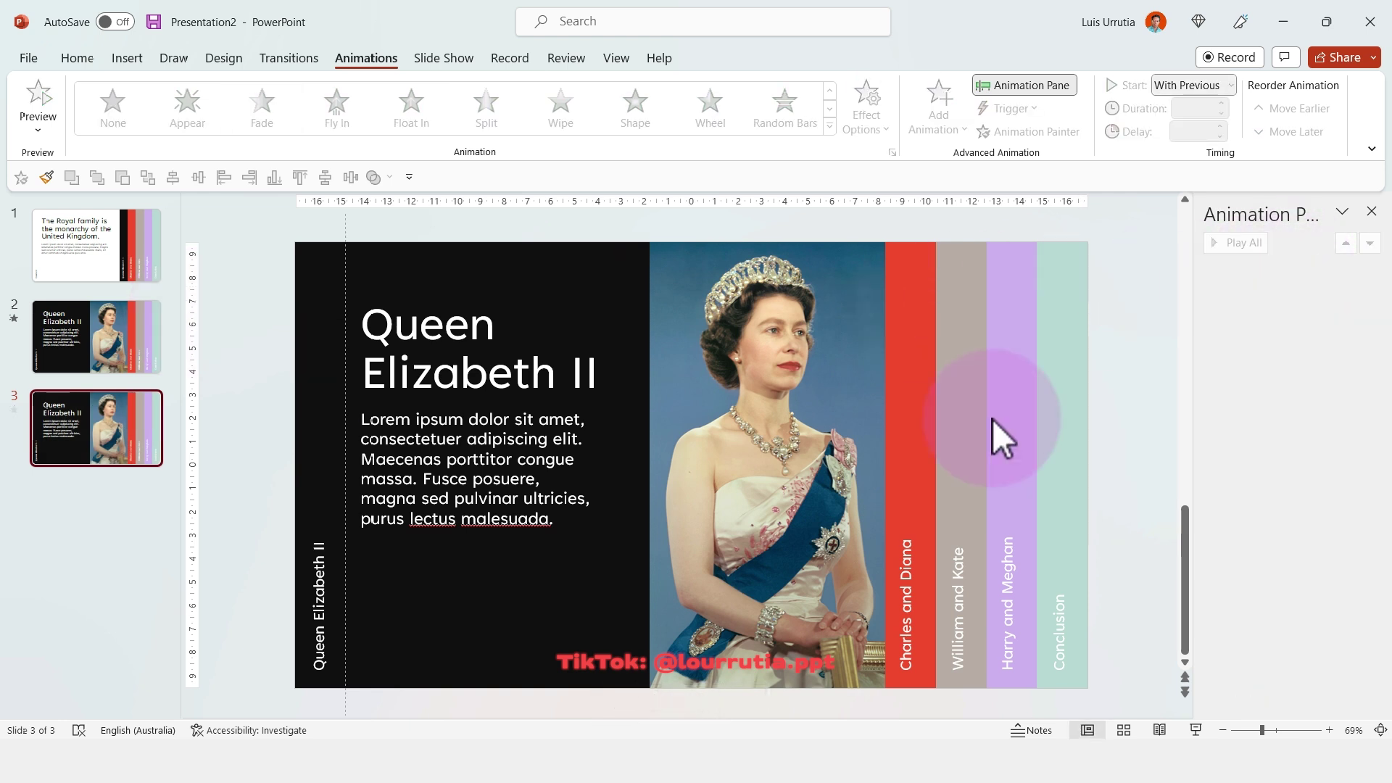
# Stretch the red Charles and Diana stripe to the left edge and move its label there
pyautogui.click(908, 338)
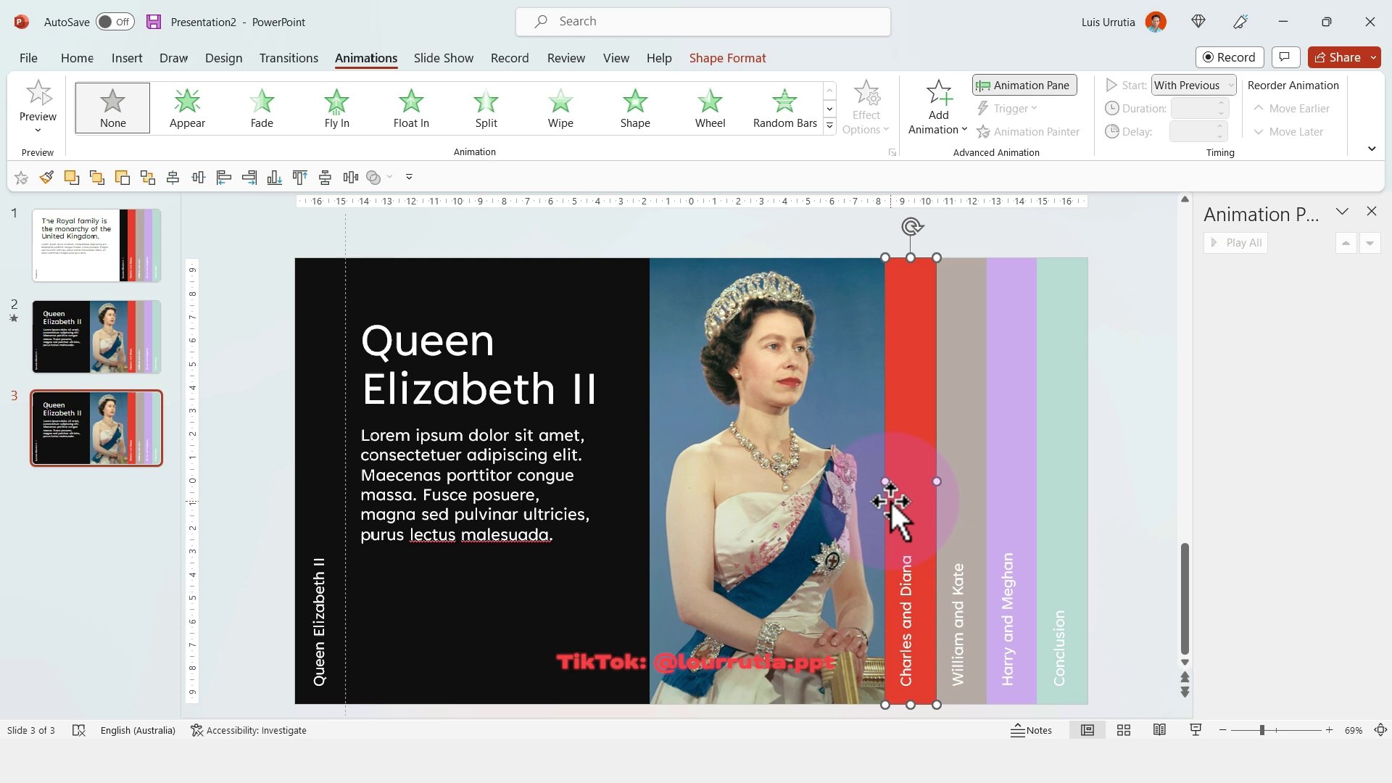
pyautogui.moveTo(885, 481); pyautogui.dragTo(295, 472)
pyautogui.click(907, 609)
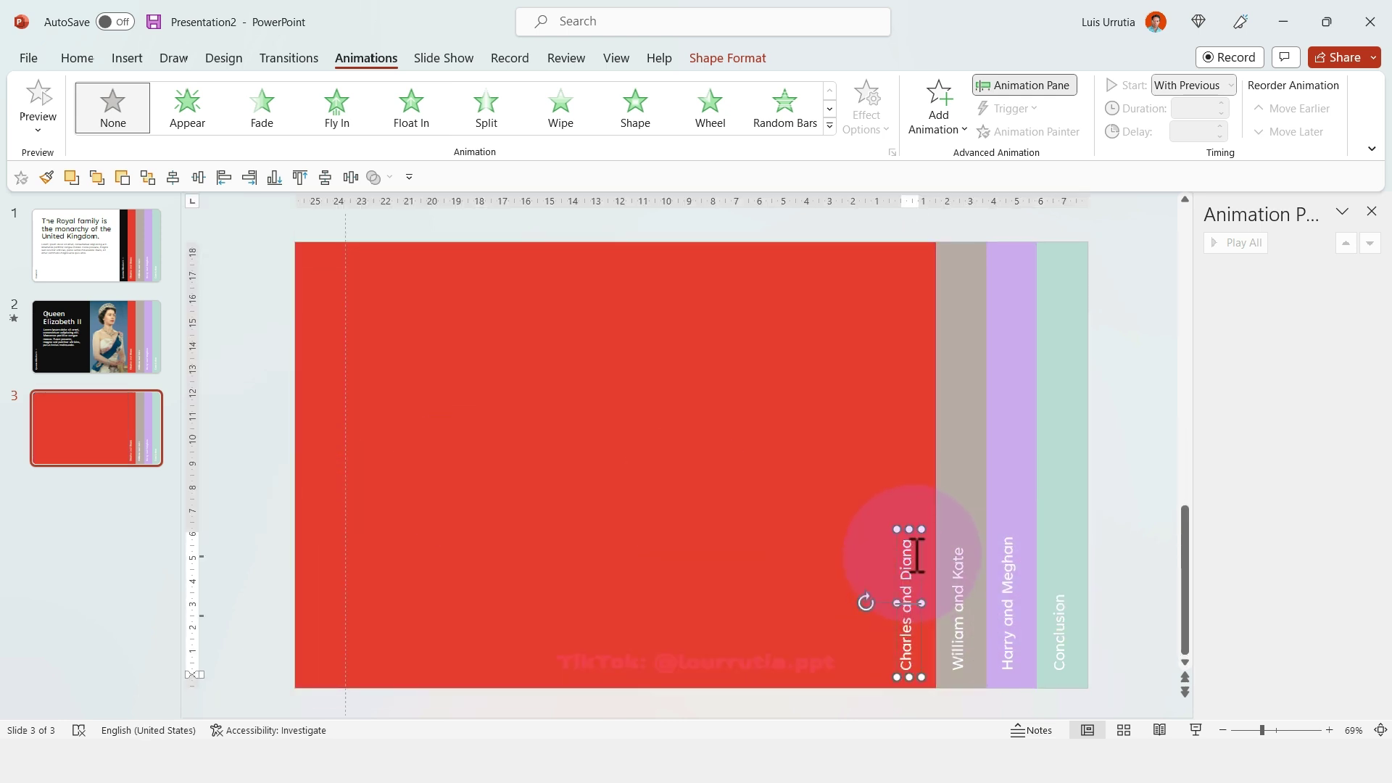
pyautogui.moveTo(921, 555); pyautogui.dragTo(330, 555)
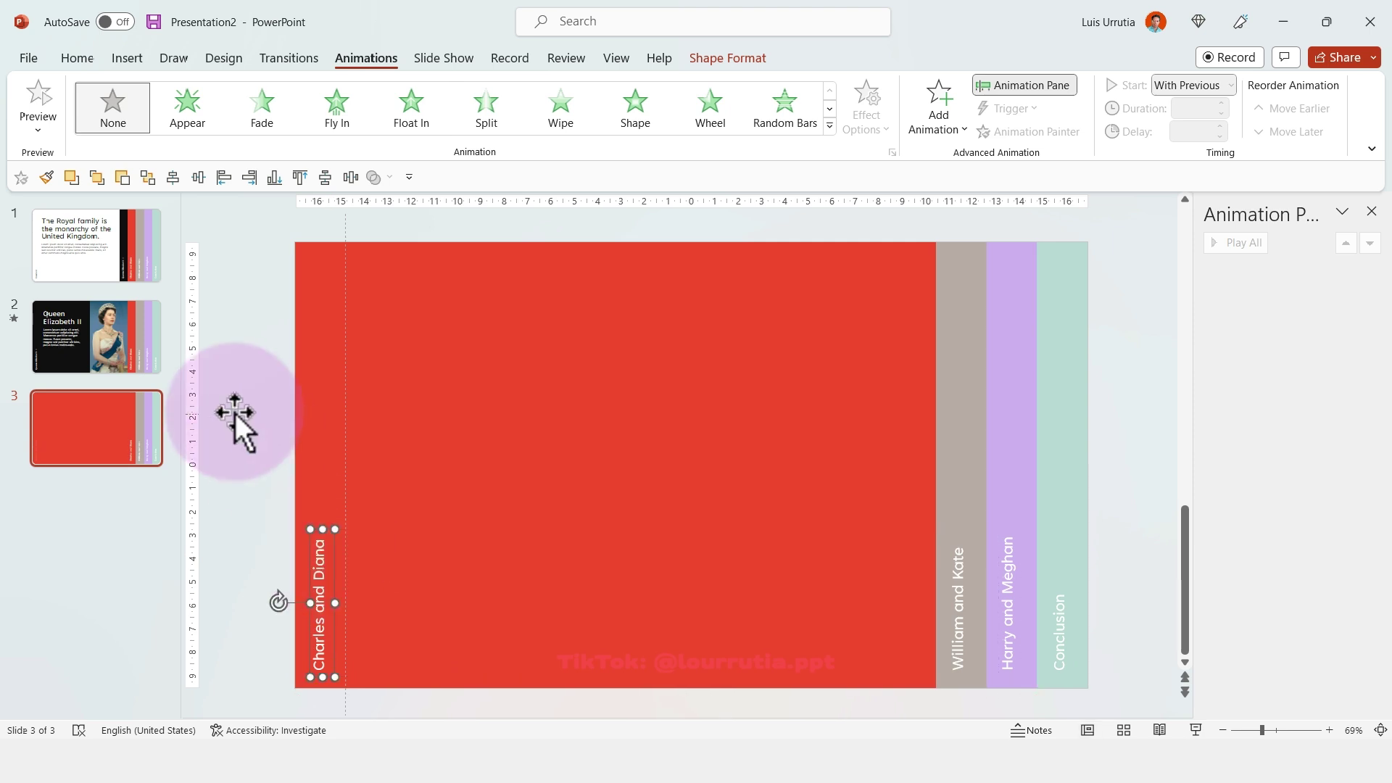
# Copy the Queen Elizabeth II portrait from slide 2 onto slide 3
pyautogui.click(129, 350)
pyautogui.click(757, 346)
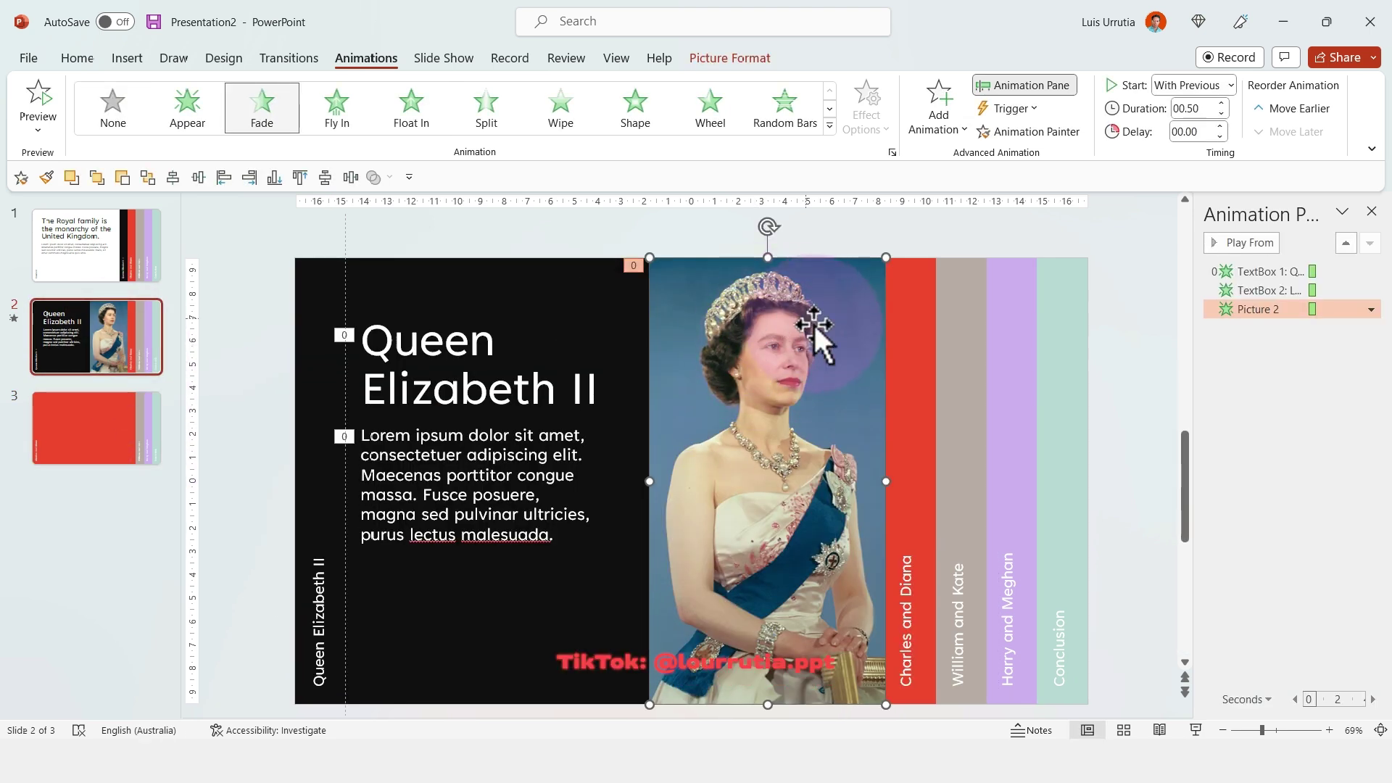
pyautogui.hotkey('ctrl', 'c')
pyautogui.click(114, 424)
pyautogui.hotkey('ctrl', 'v')
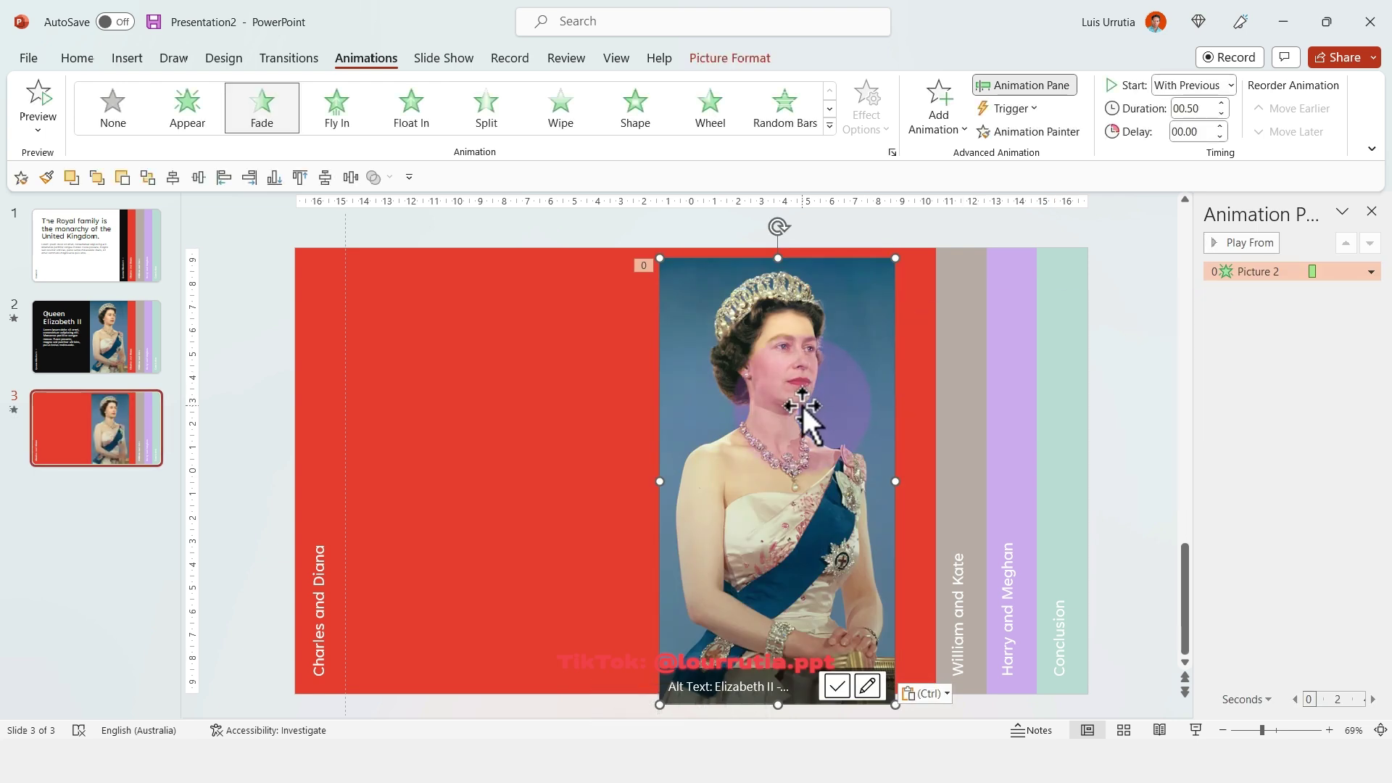
# Move the portrait against the grey stripe and copy slide 2's title and body text onto slide 3
pyautogui.moveTo(802, 420); pyautogui.dragTo(844, 393)
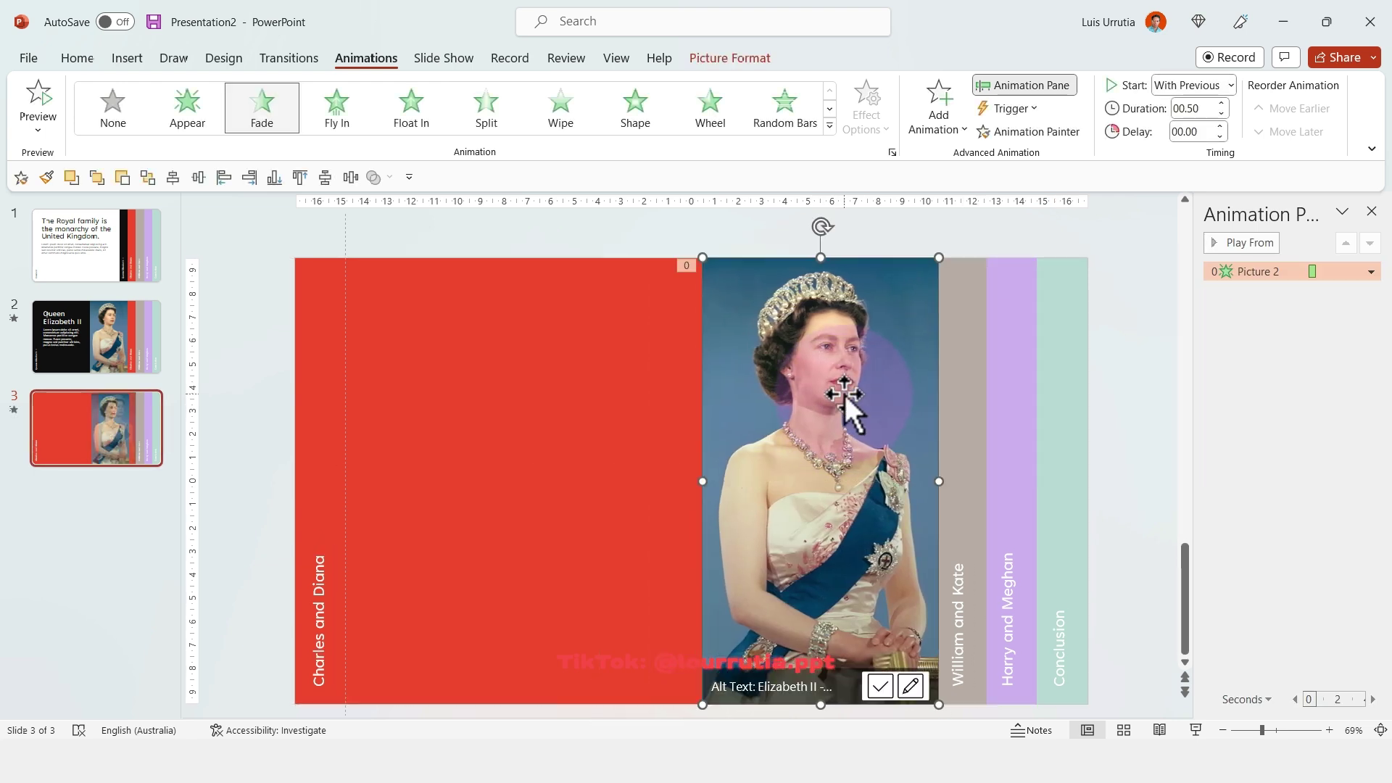
pyautogui.click(1116, 412)
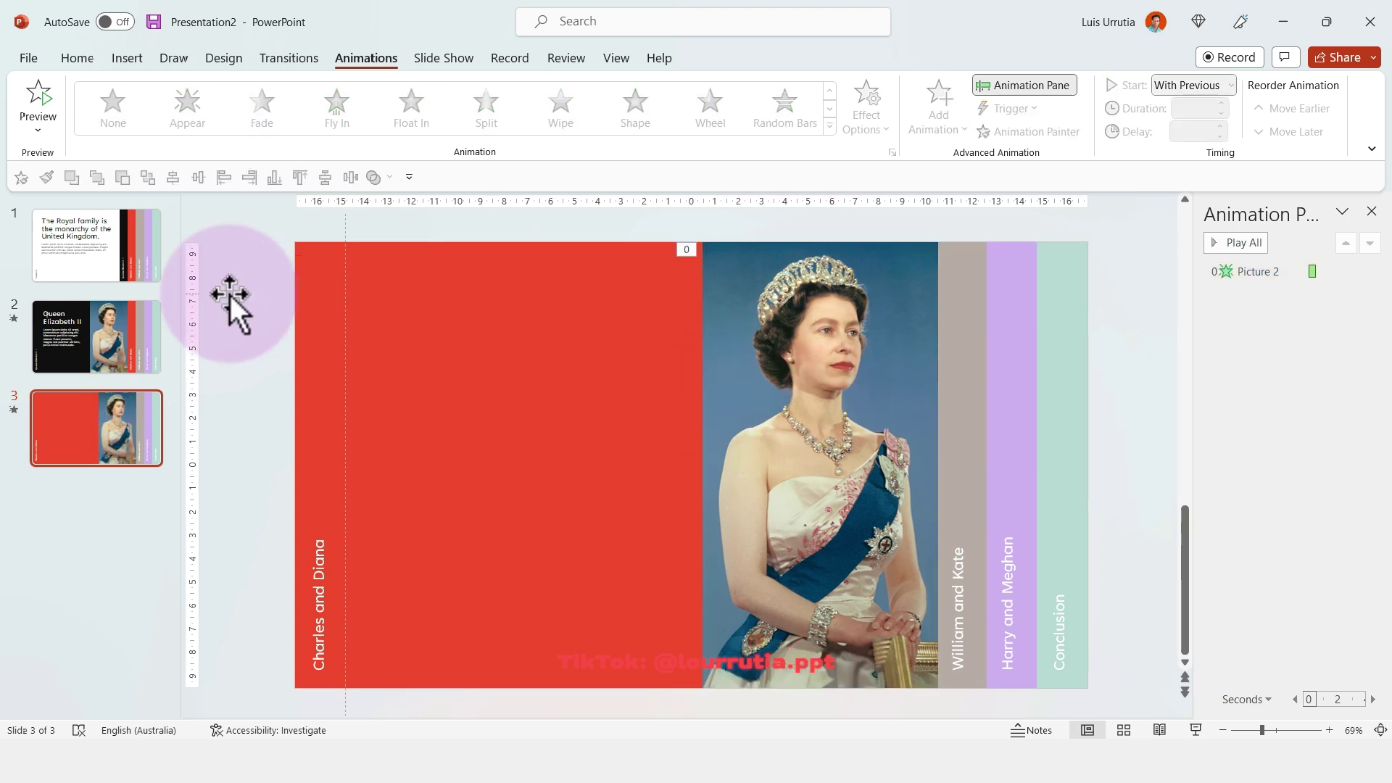
pyautogui.click(94, 334)
pyautogui.click(467, 347)
pyautogui.keyDown('shift'); pyautogui.click(470, 420); pyautogui.keyUp('shift')
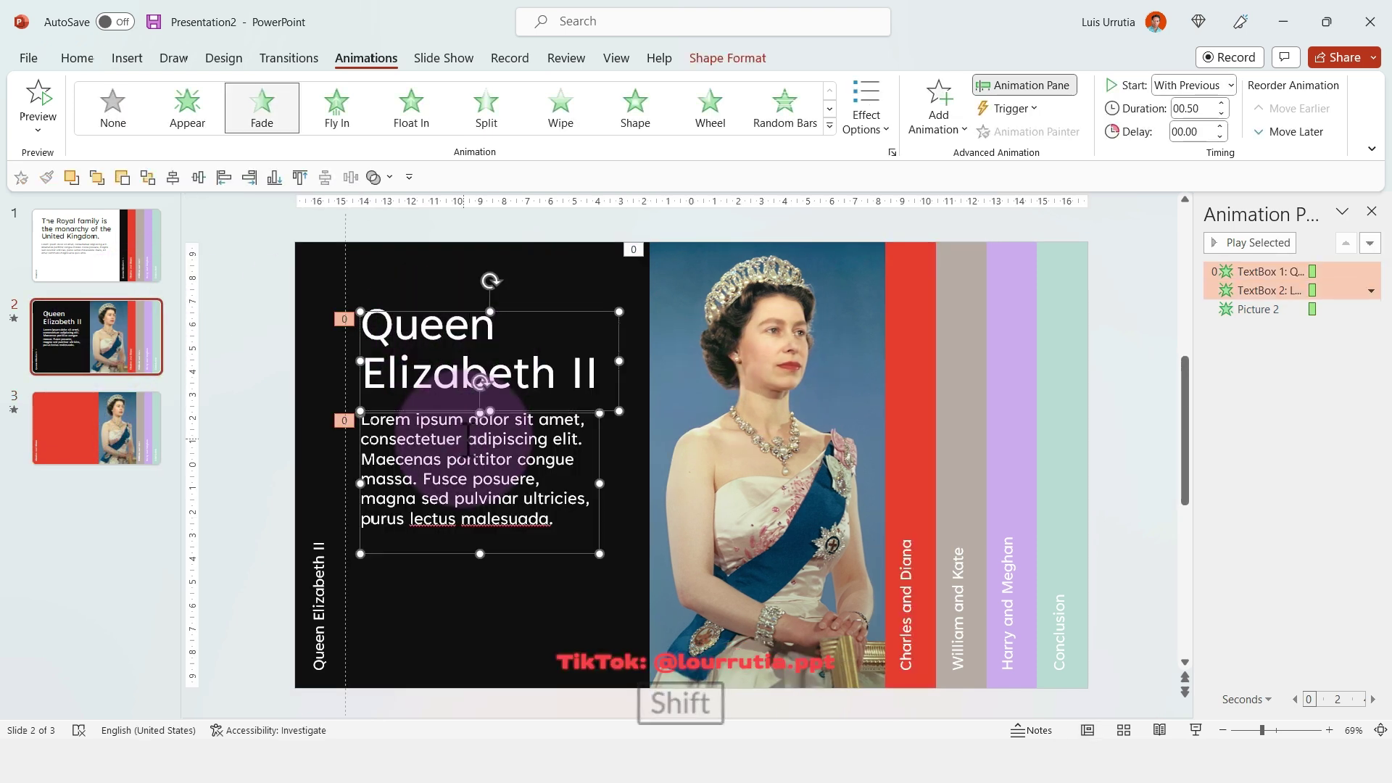
pyautogui.hotkey('ctrl', 'c')
pyautogui.click(88, 417)
pyautogui.hotkey('ctrl', 'v')
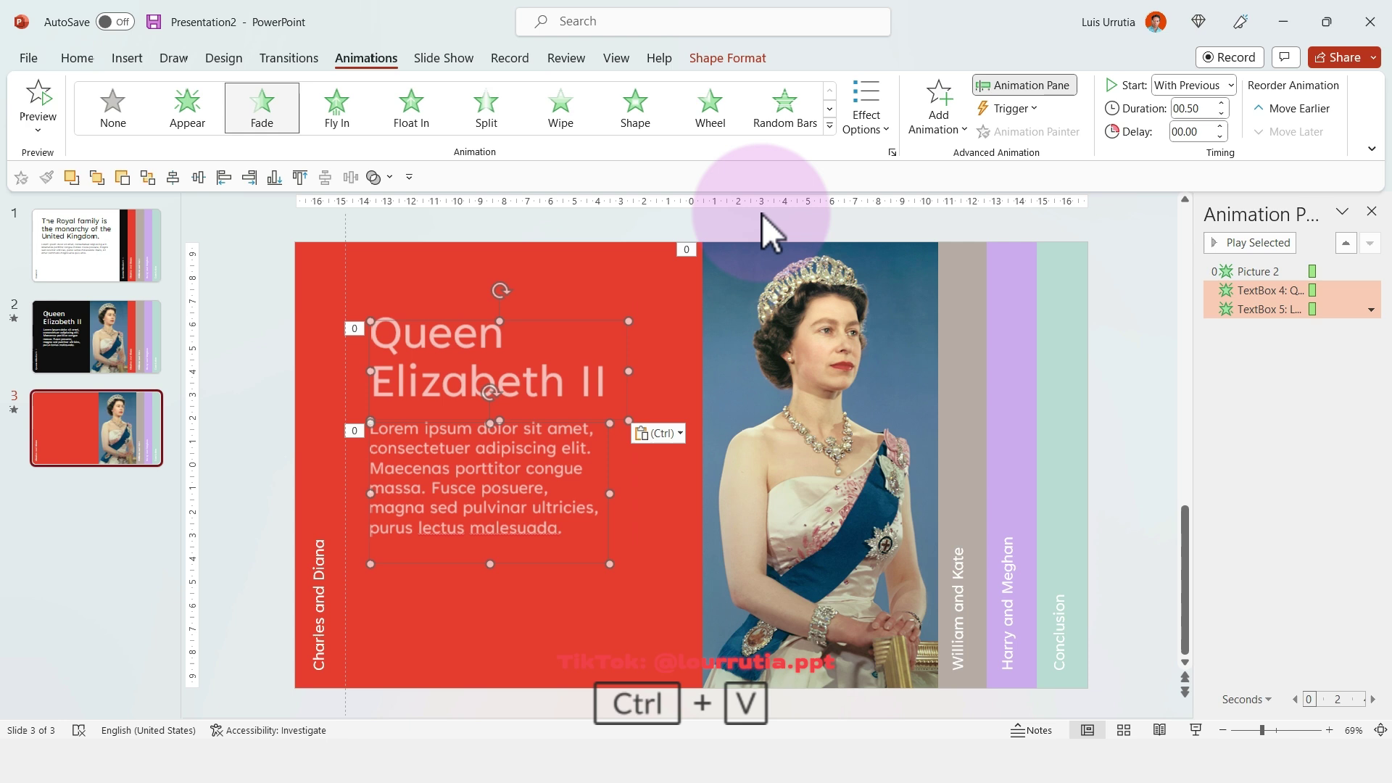
# Retitle the pasted heading 'Charles and Diana', split over two lines
pyautogui.click(810, 226)
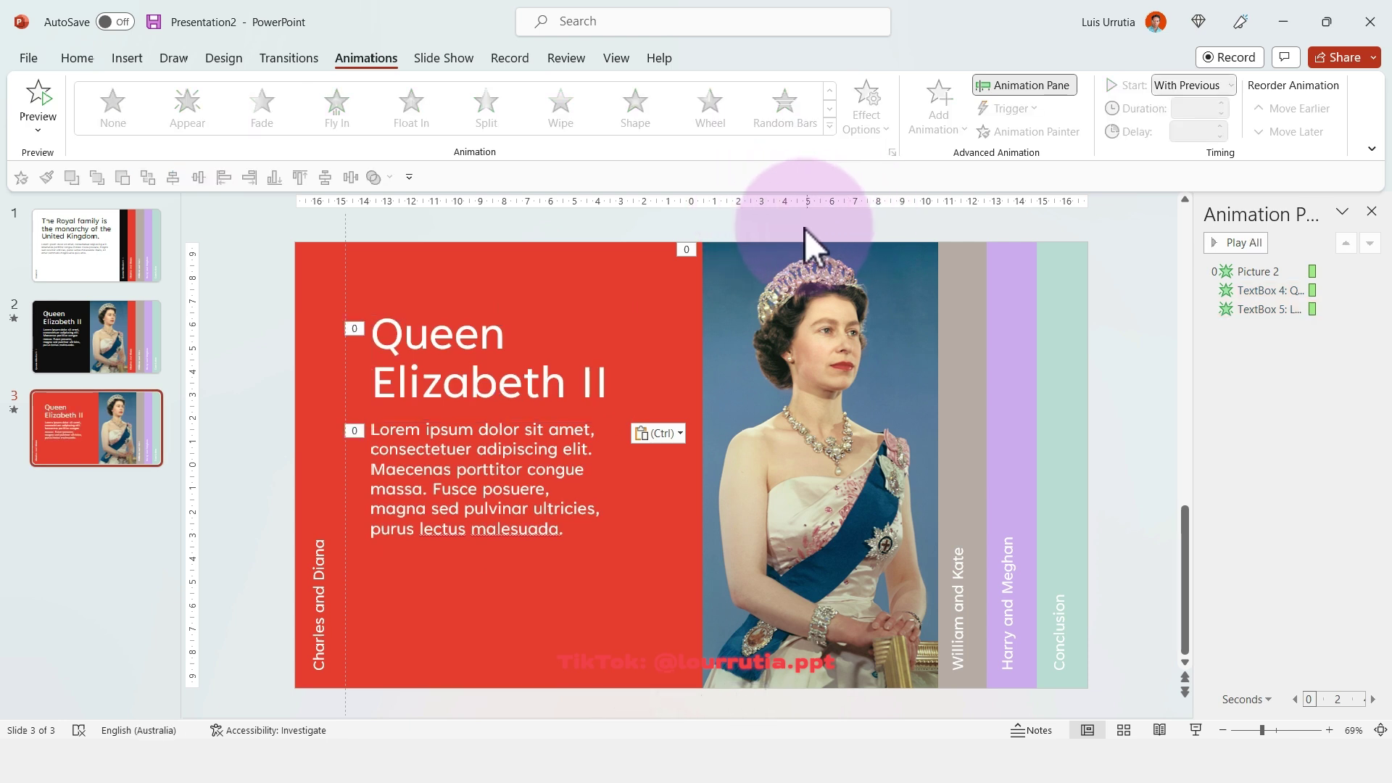
pyautogui.tripleClick(485, 387)
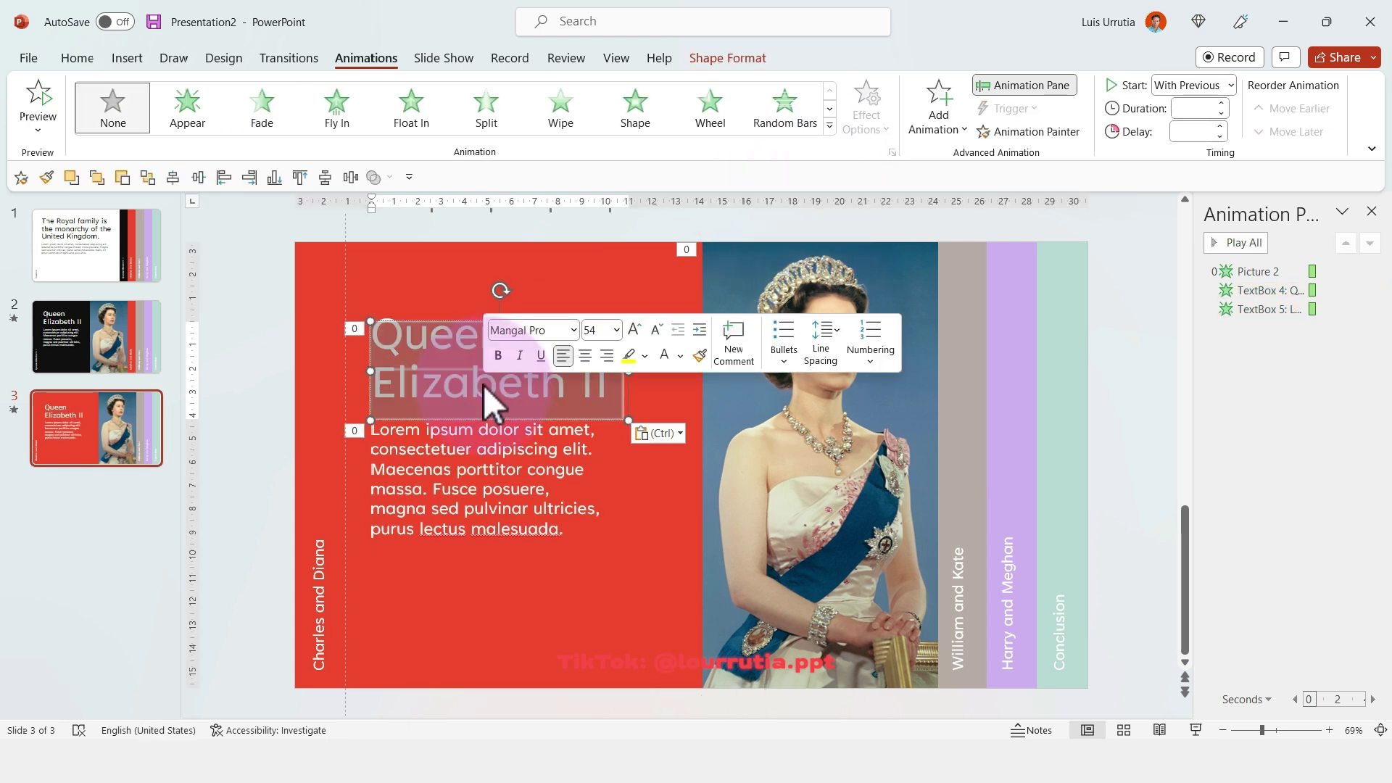
pyautogui.write('Charles and')
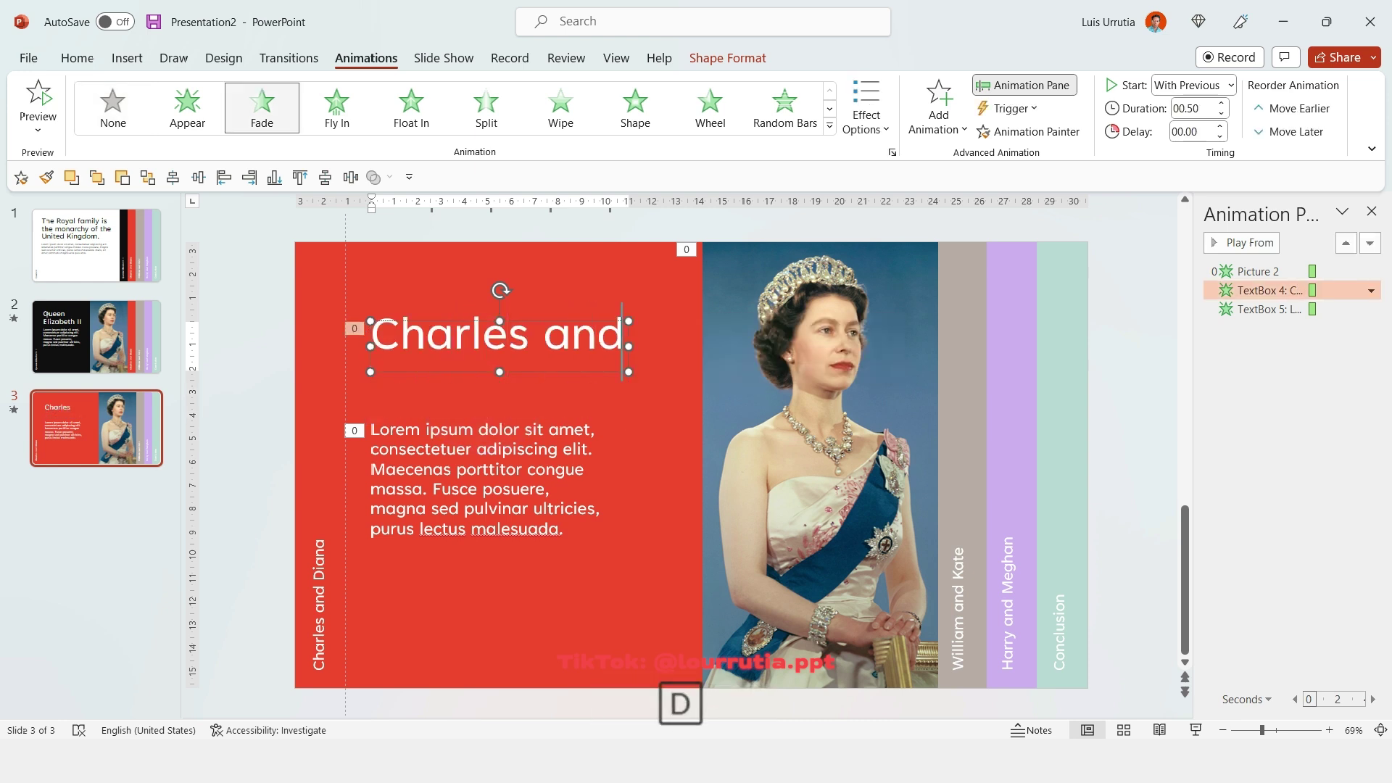
pyautogui.write(' Diana')
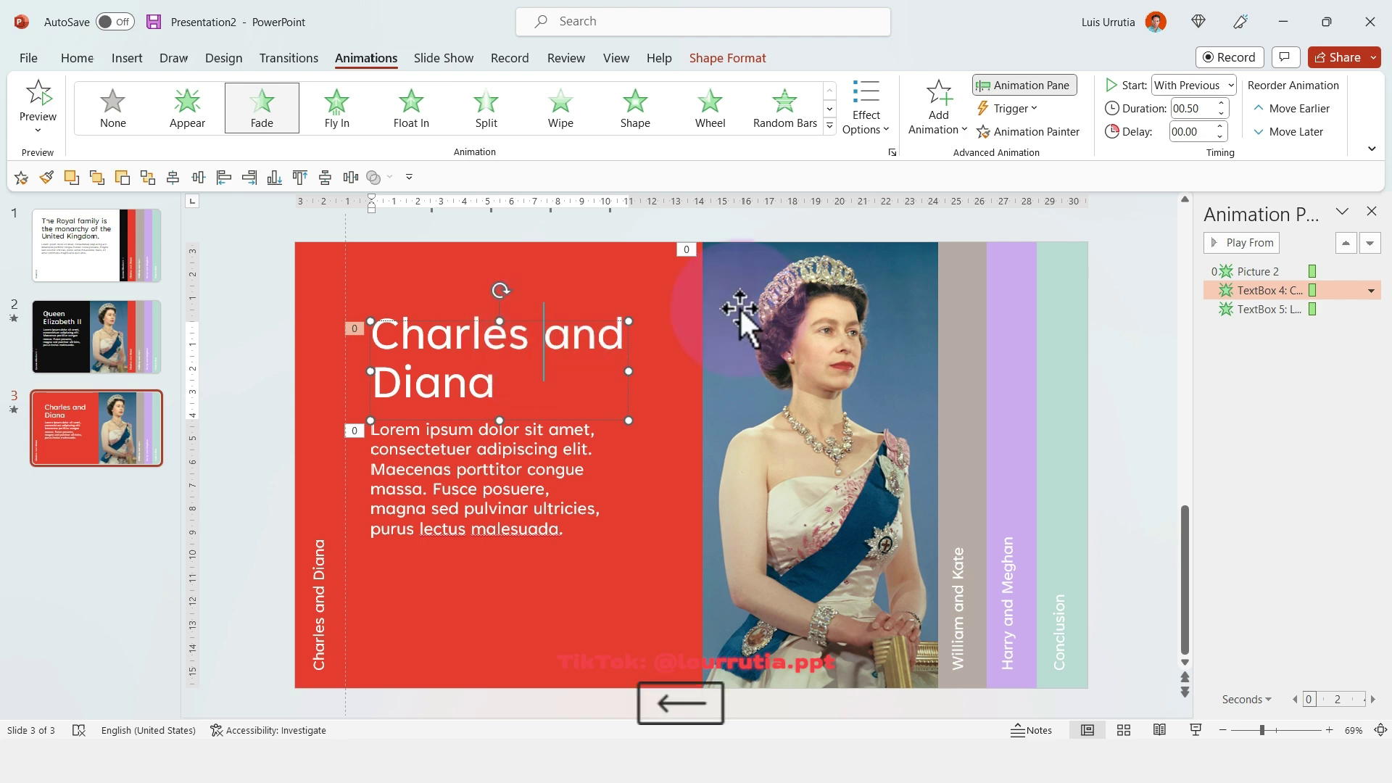
pyautogui.hotkey('shift', 'Return')
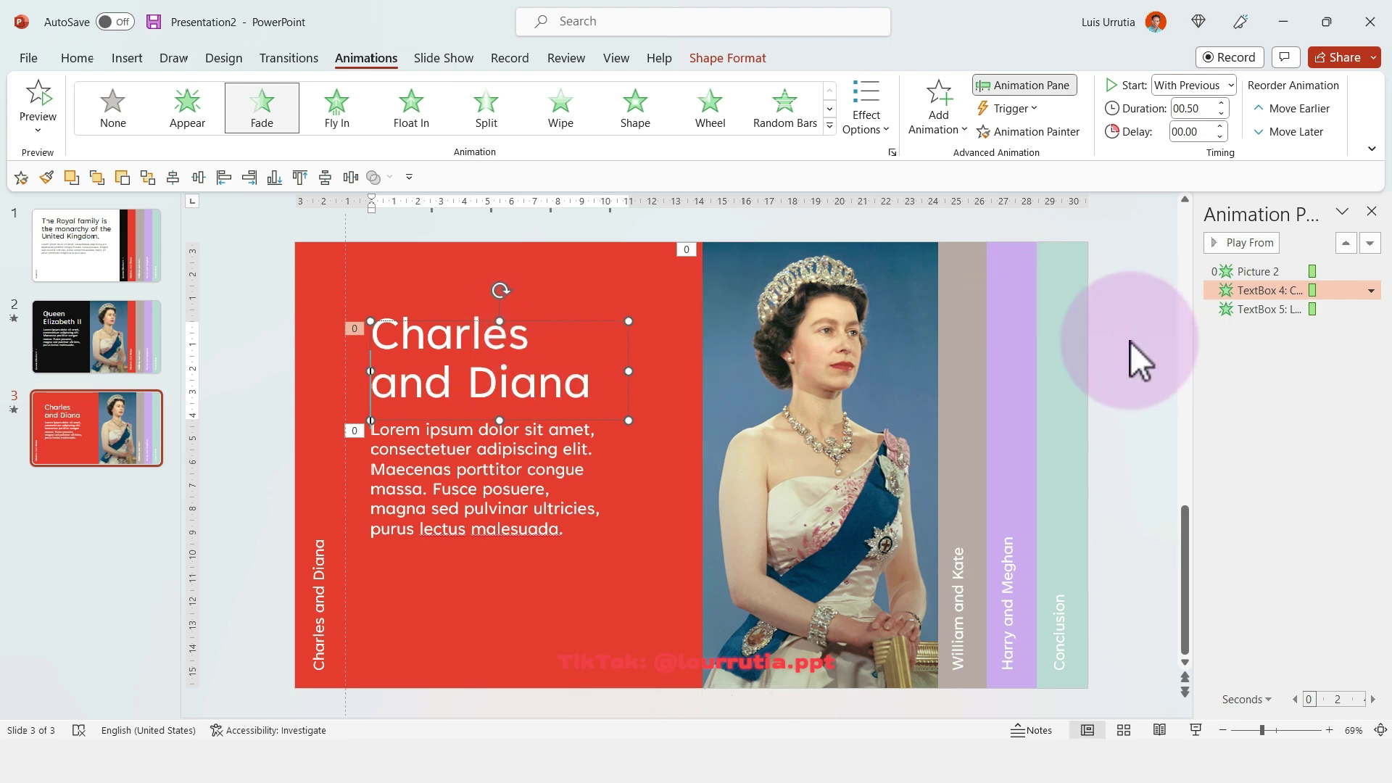
# Replace the Queen's portrait with the Charles and Diana photo copied from the web
pyautogui.hotkey('alt', 'Tab')
pyautogui.rightClick(1008, 350)
pyautogui.click(1099, 566)
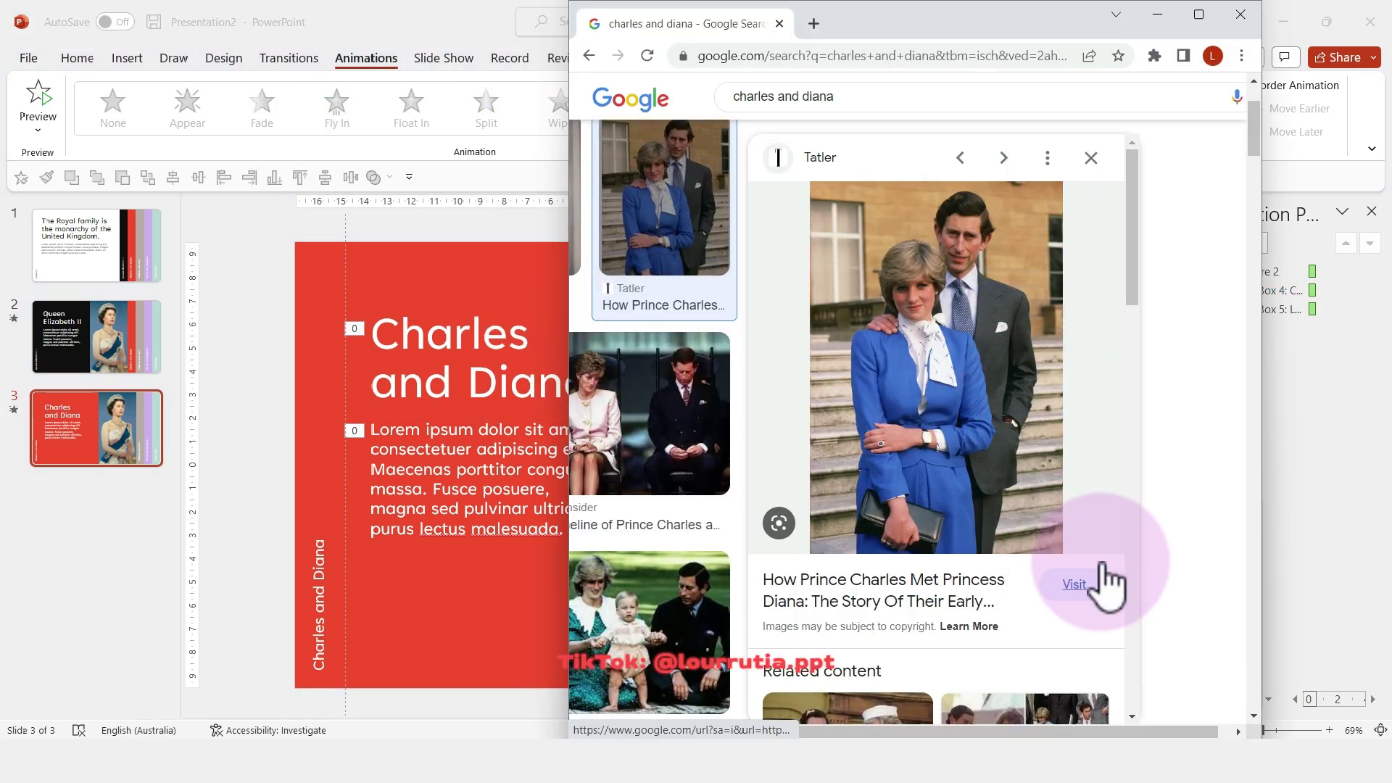
pyautogui.hotkey('alt', 'Tab')
pyautogui.click(821, 340)
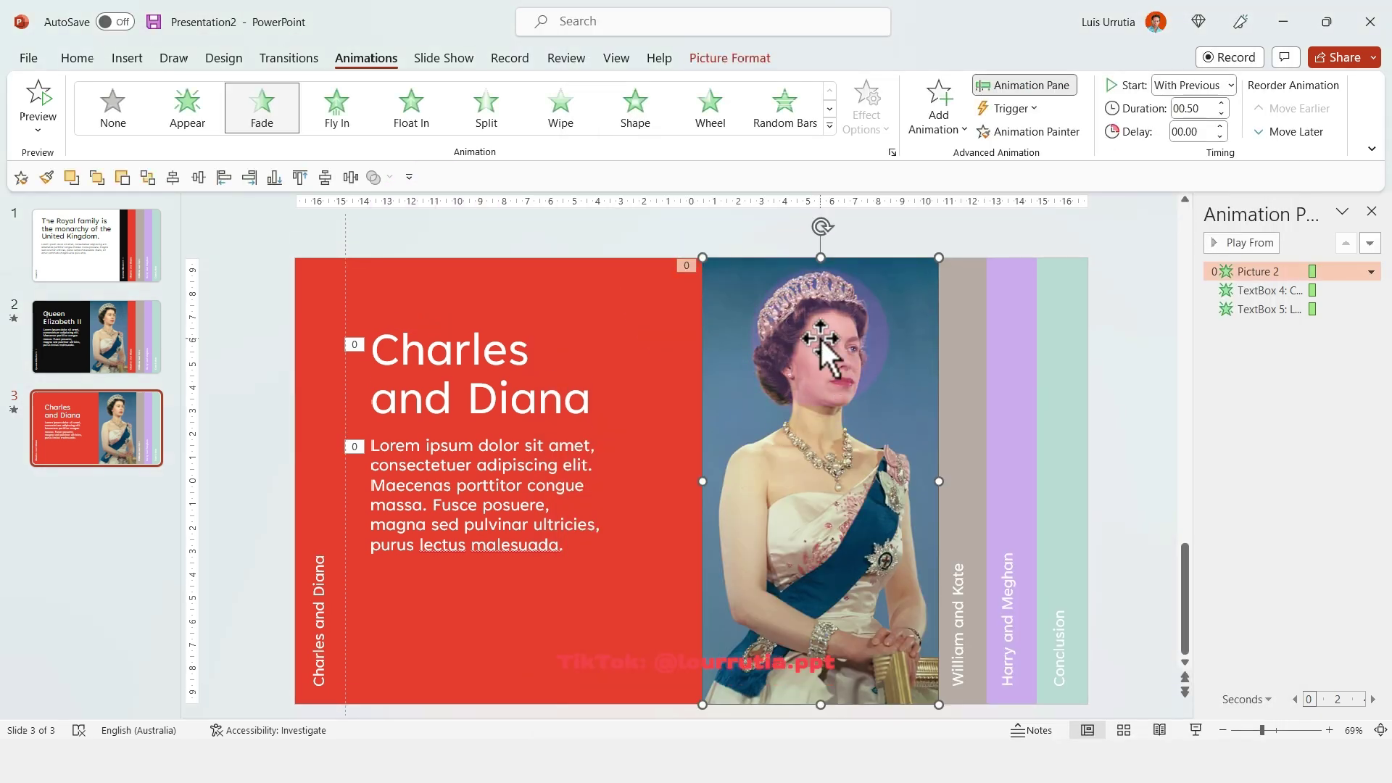
pyautogui.rightClick(821, 338)
pyautogui.moveTo(942, 454)
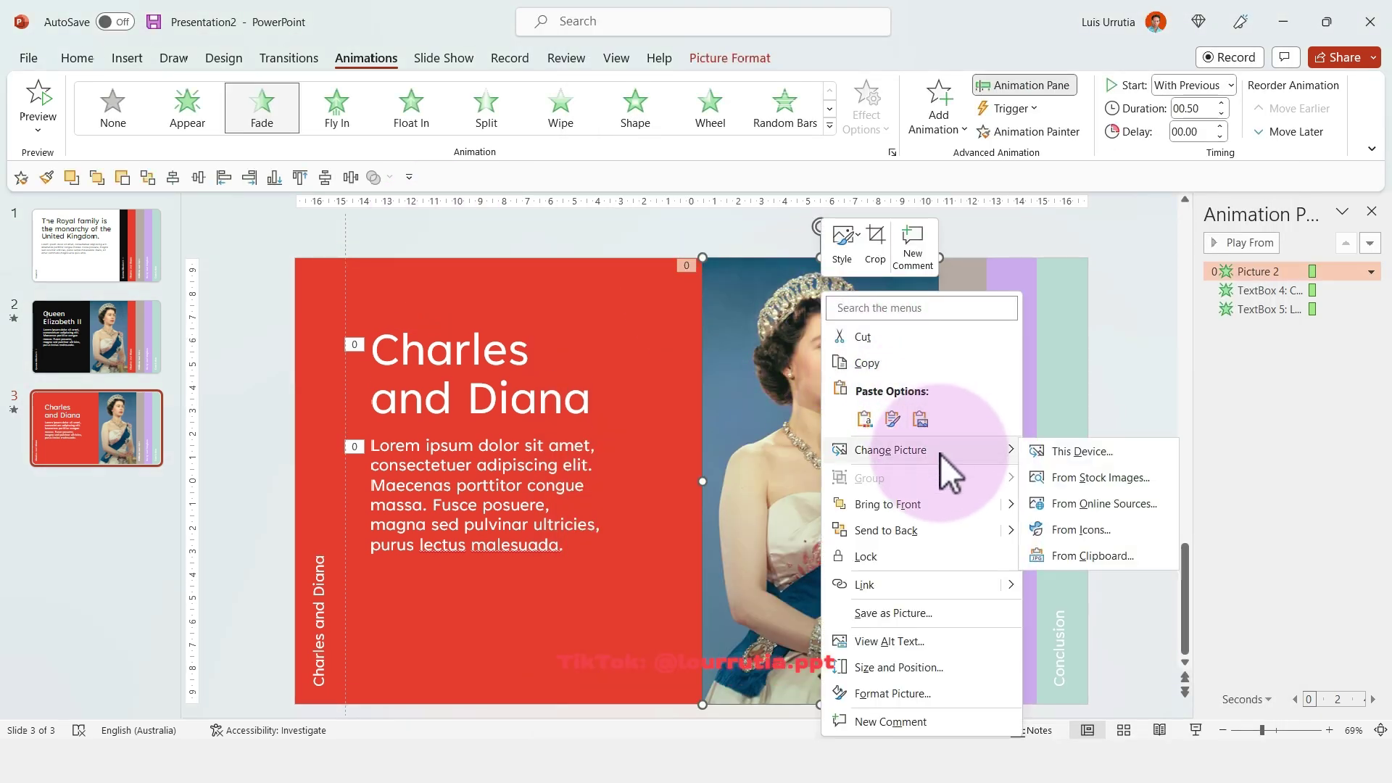
pyautogui.click(1106, 557)
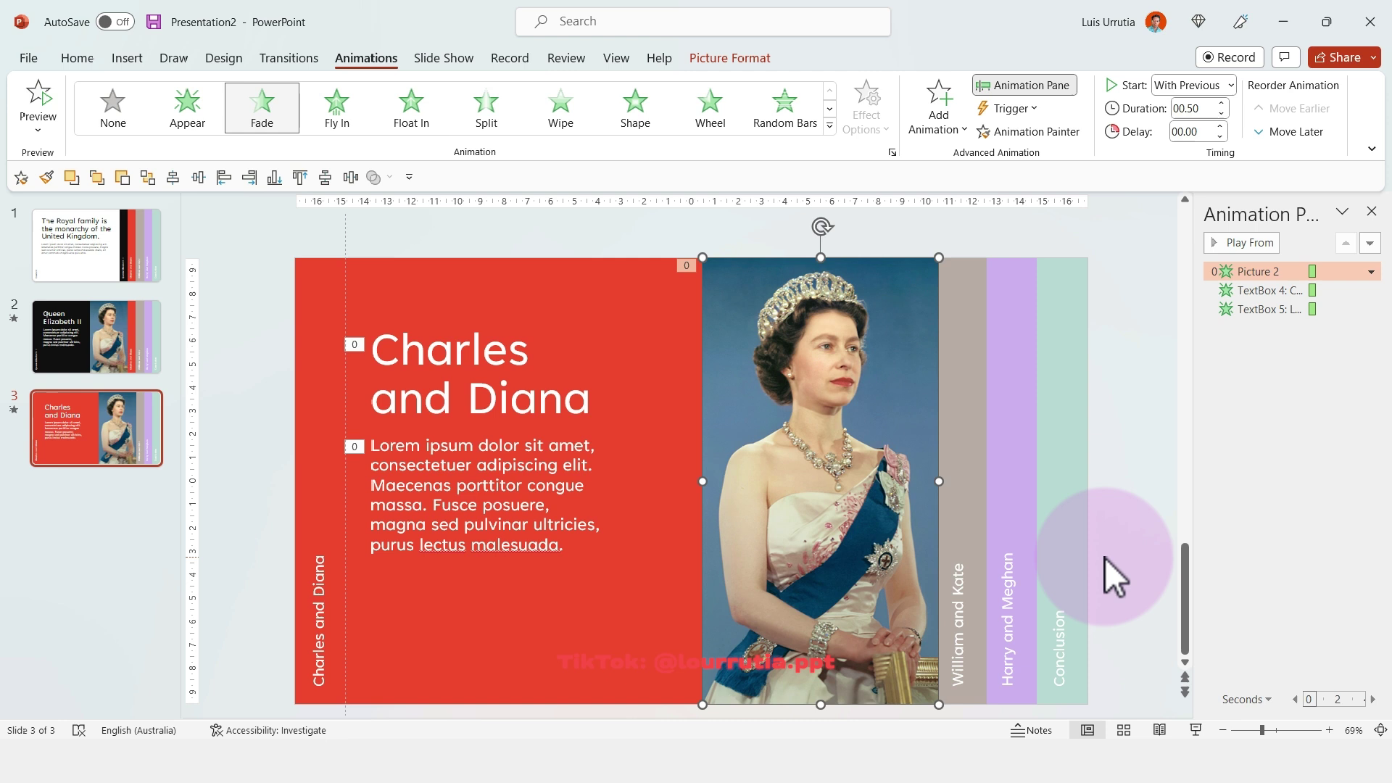
pyautogui.click(1103, 413)
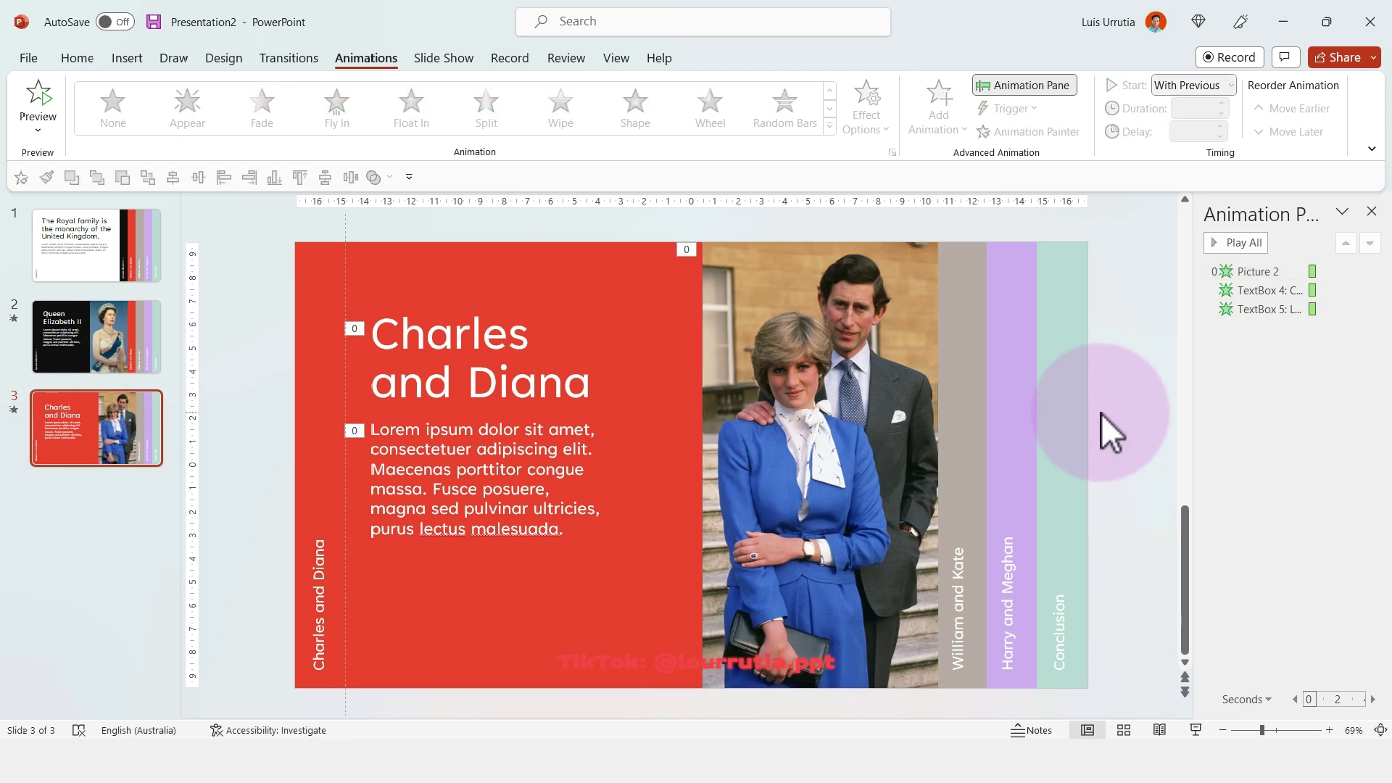
# Select the three stripes on the slide's right side
pyautogui.click(491, 393)
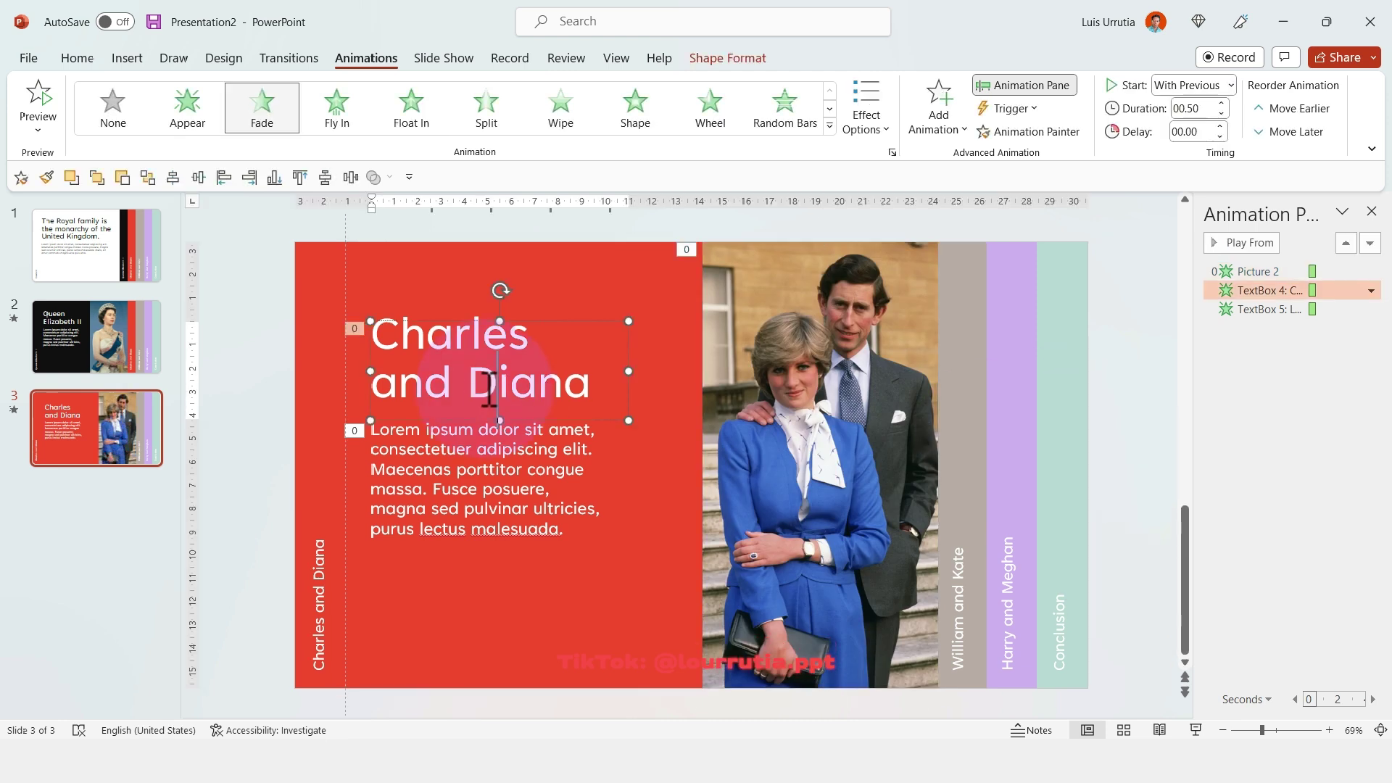
pyautogui.keyDown('shift'); pyautogui.click(463, 439); pyautogui.keyUp('shift')
pyautogui.keyDown('shift'); pyautogui.click(818, 406); pyautogui.keyUp('shift')
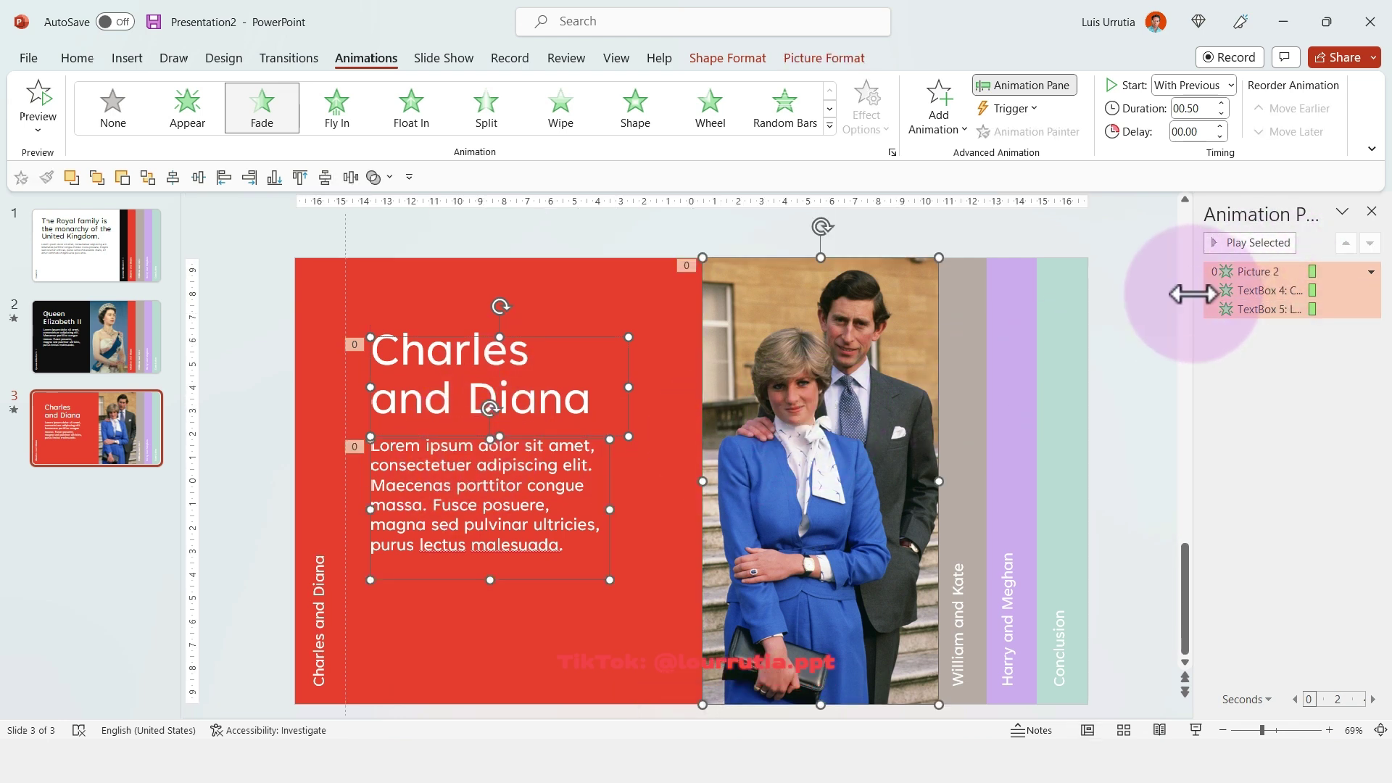
pyautogui.click(1147, 293)
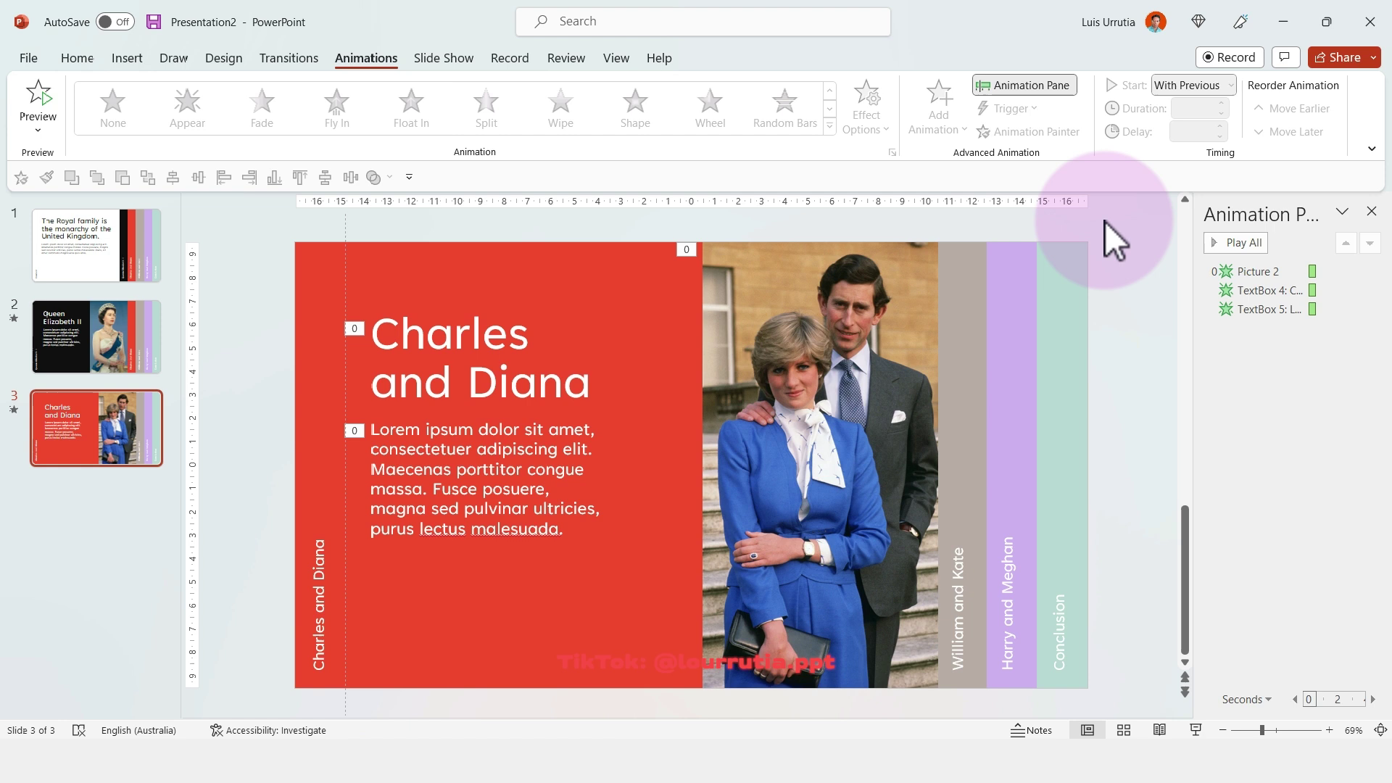
pyautogui.moveTo(1105, 224); pyautogui.dragTo(937, 698)
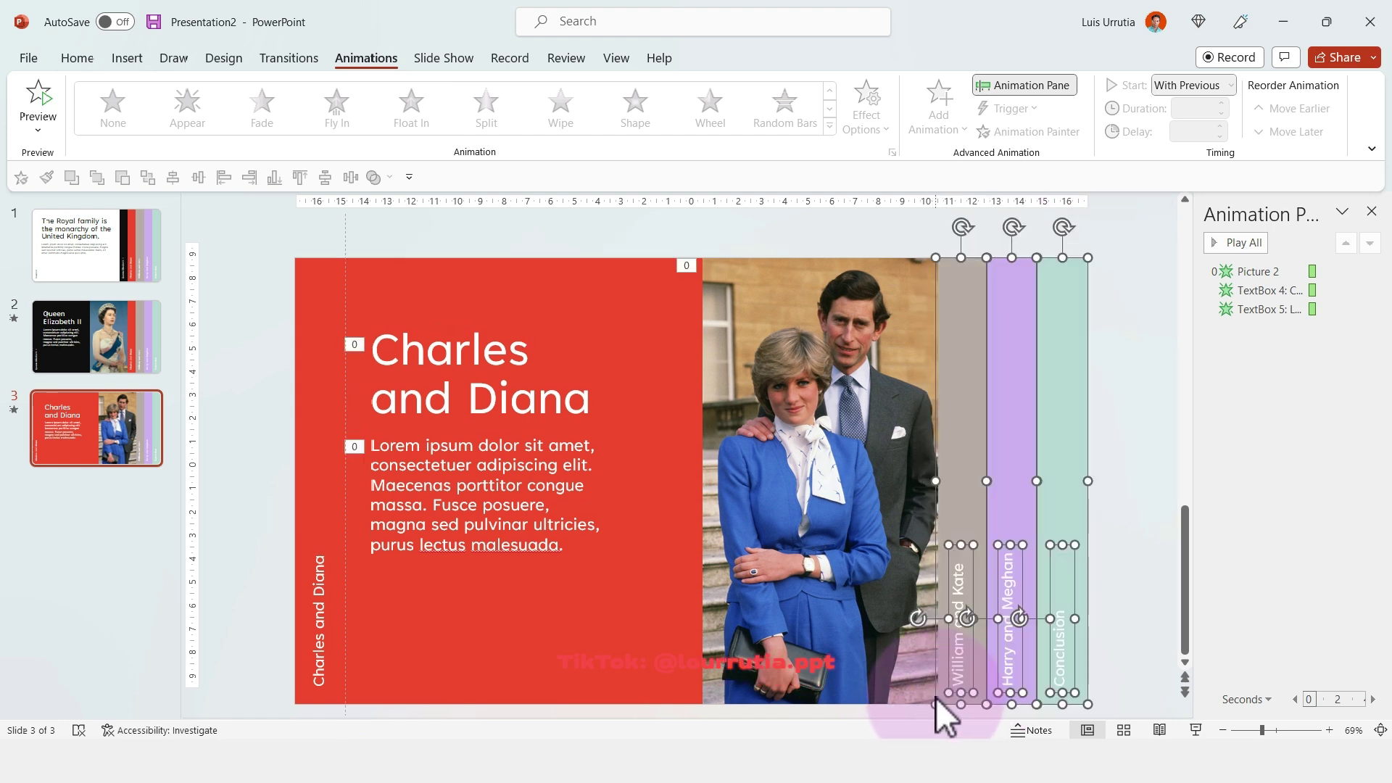
# Bring the three stripes in front of the photo
pyautogui.rightClick(964, 367)
pyautogui.click(1055, 506)
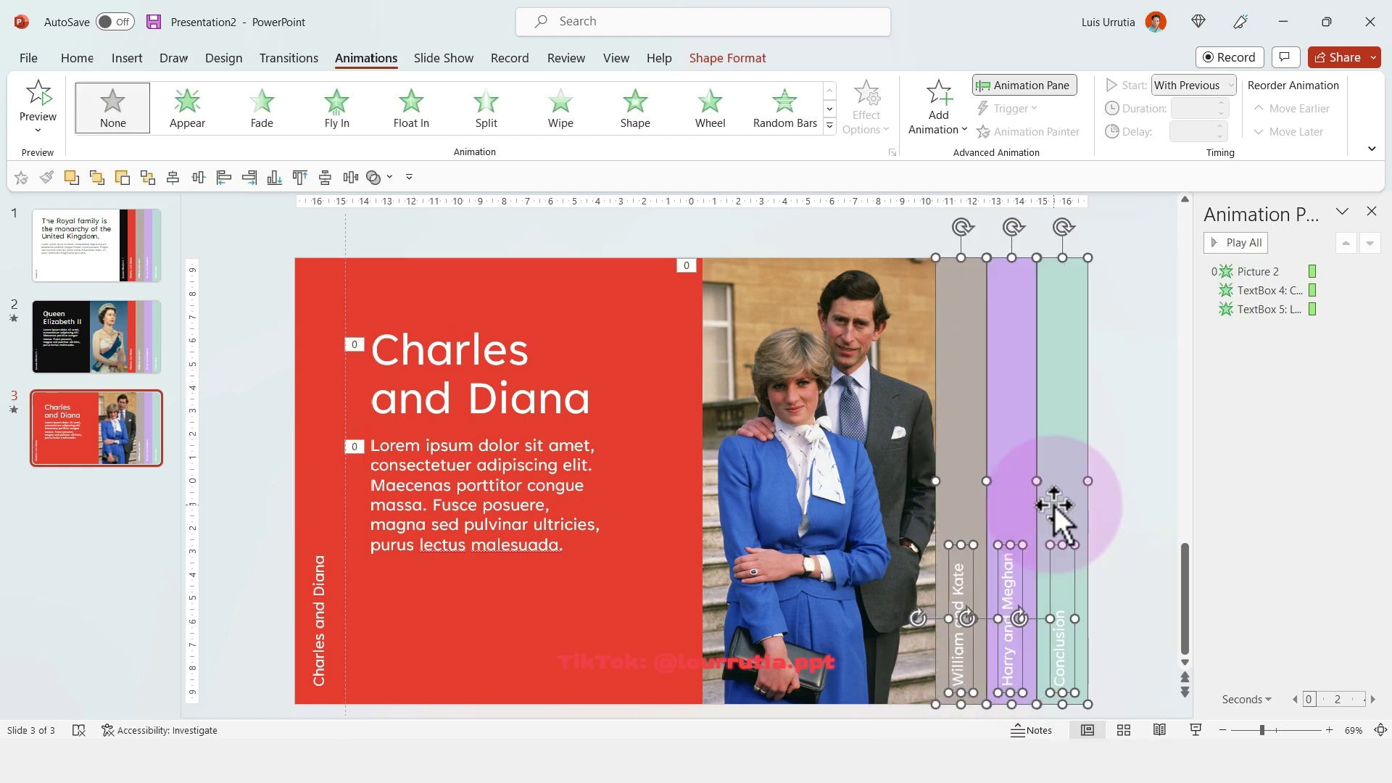
pyautogui.click(1136, 398)
# Duplicate slide 3 and stretch the grey William and Kate stripe and label to the left edge
pyautogui.click(102, 427)
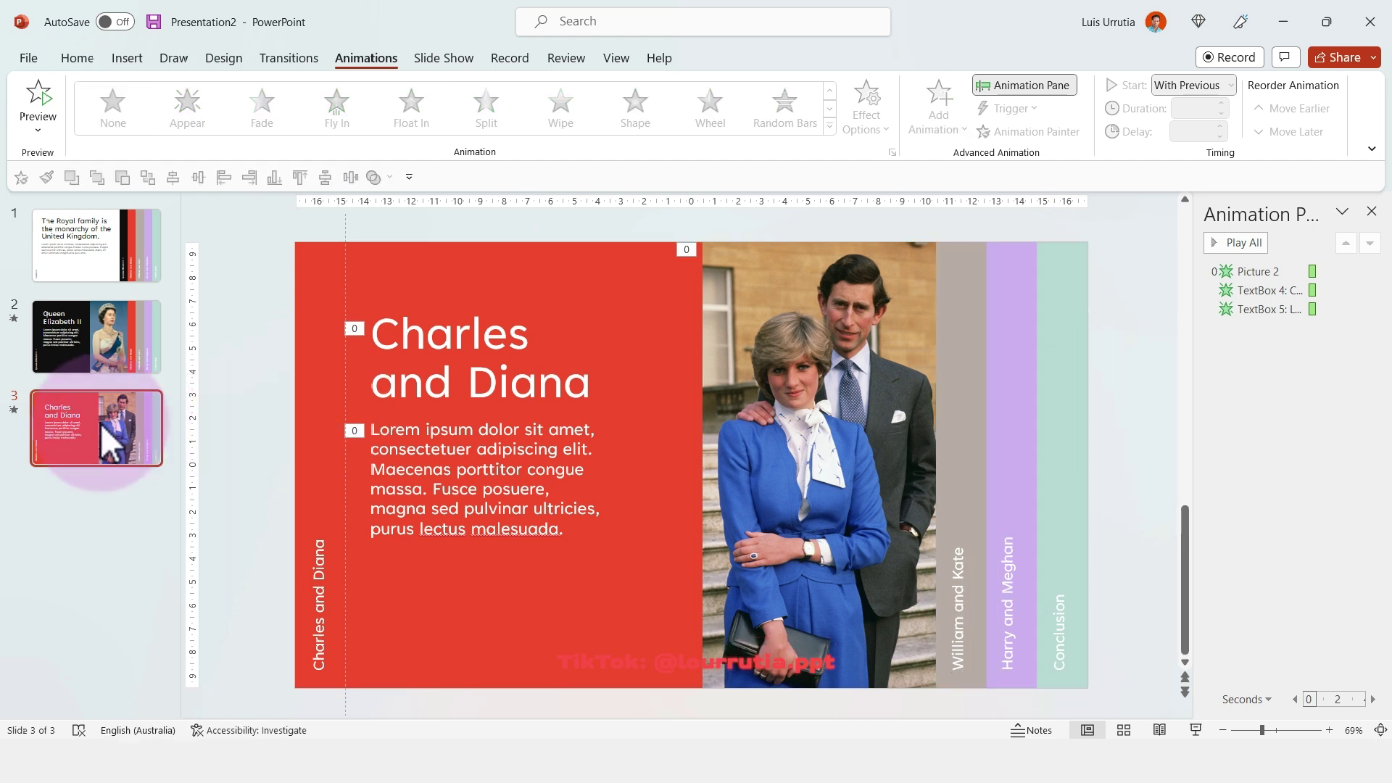
pyautogui.hotkey('ctrl', 'd')
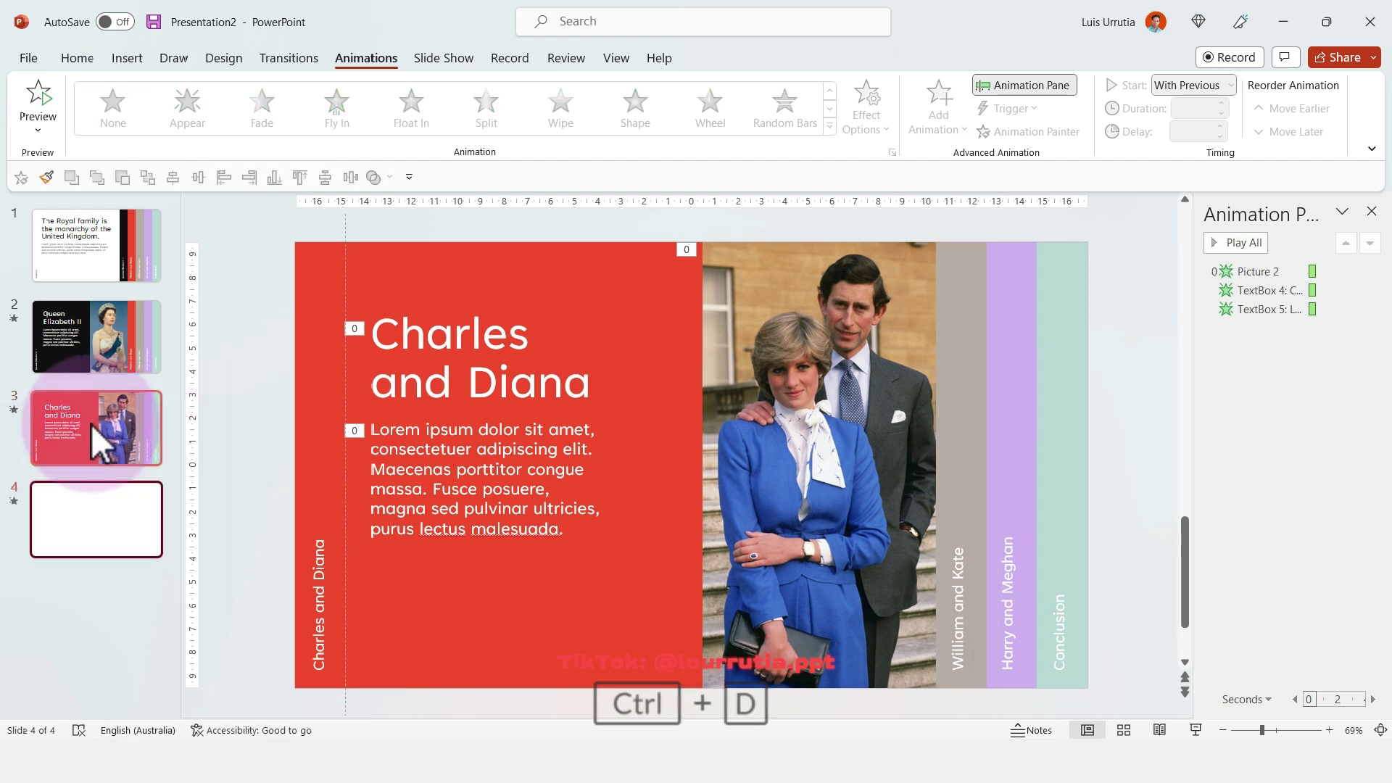
pyautogui.click(982, 335)
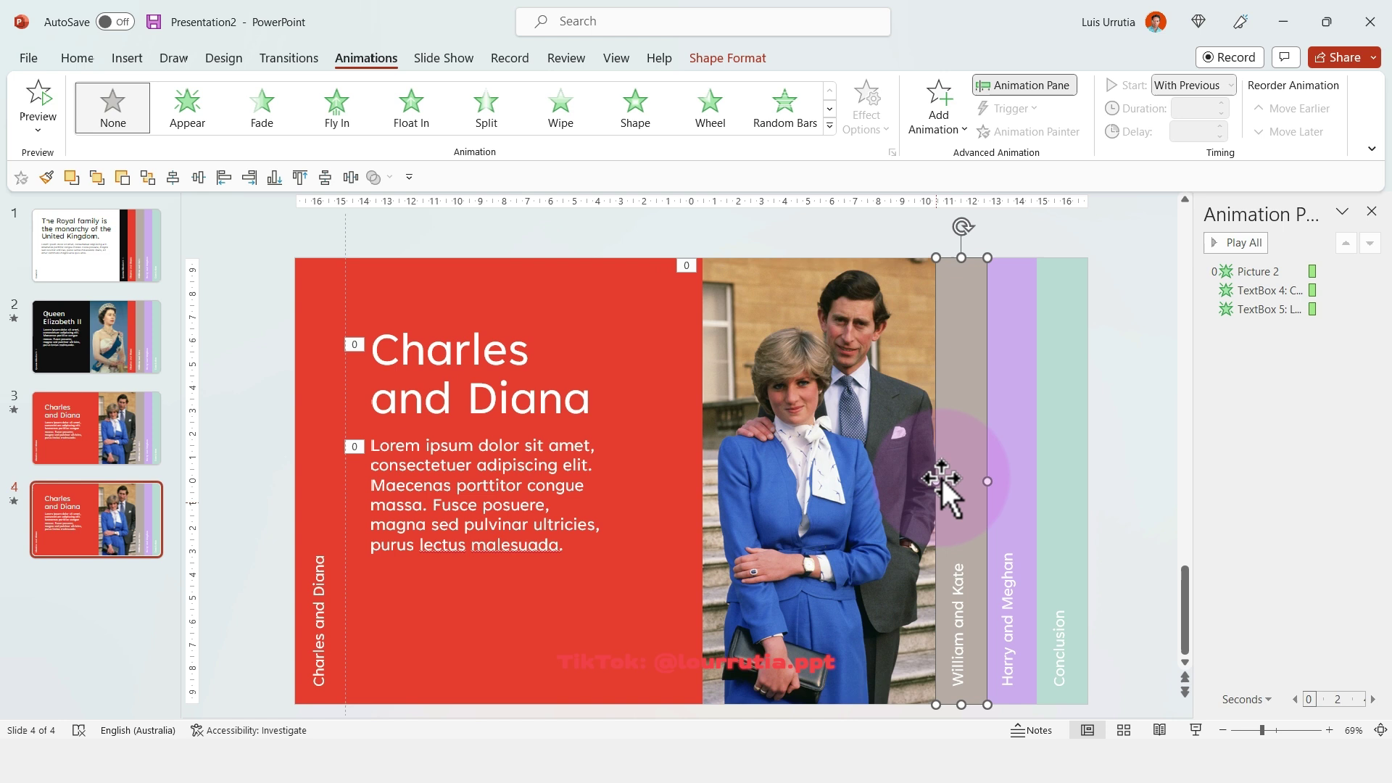
pyautogui.moveTo(938, 482); pyautogui.dragTo(294, 481)
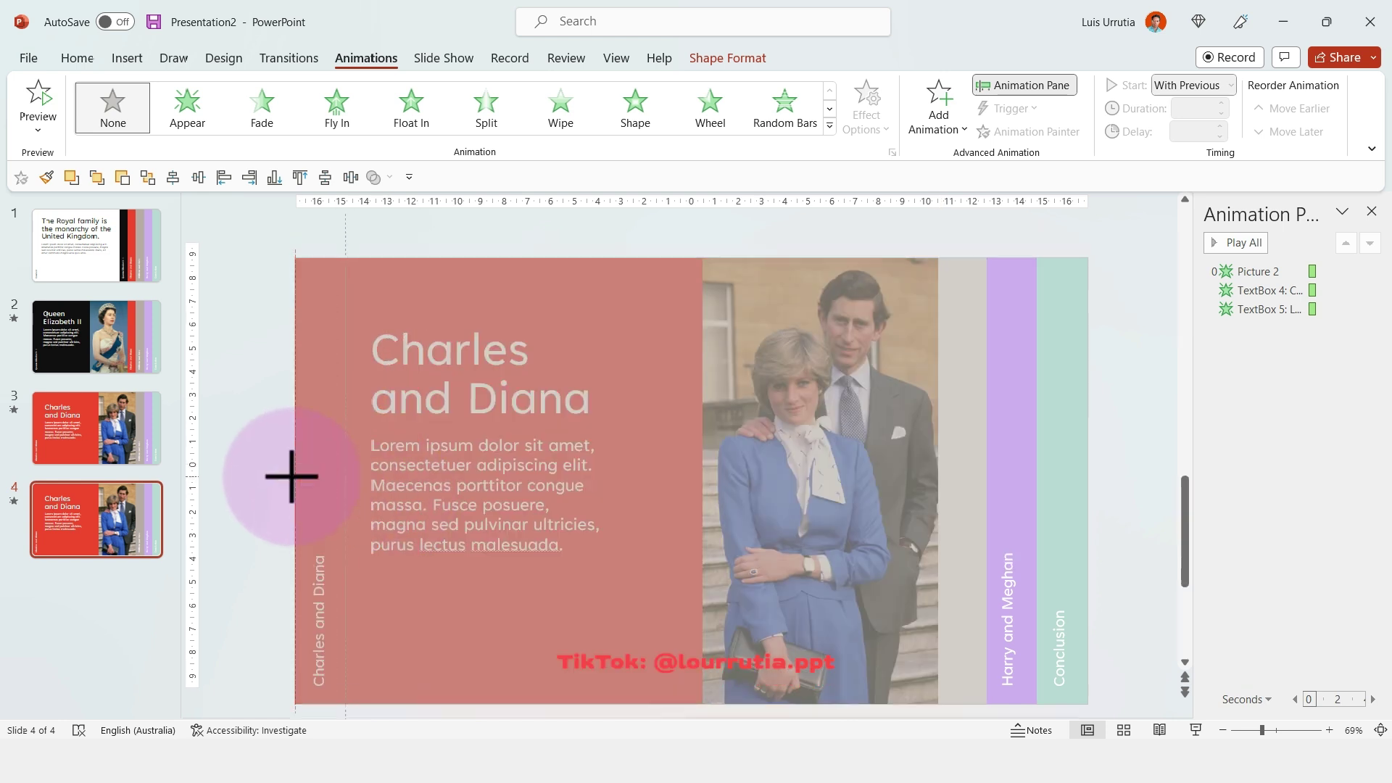
pyautogui.click(964, 604)
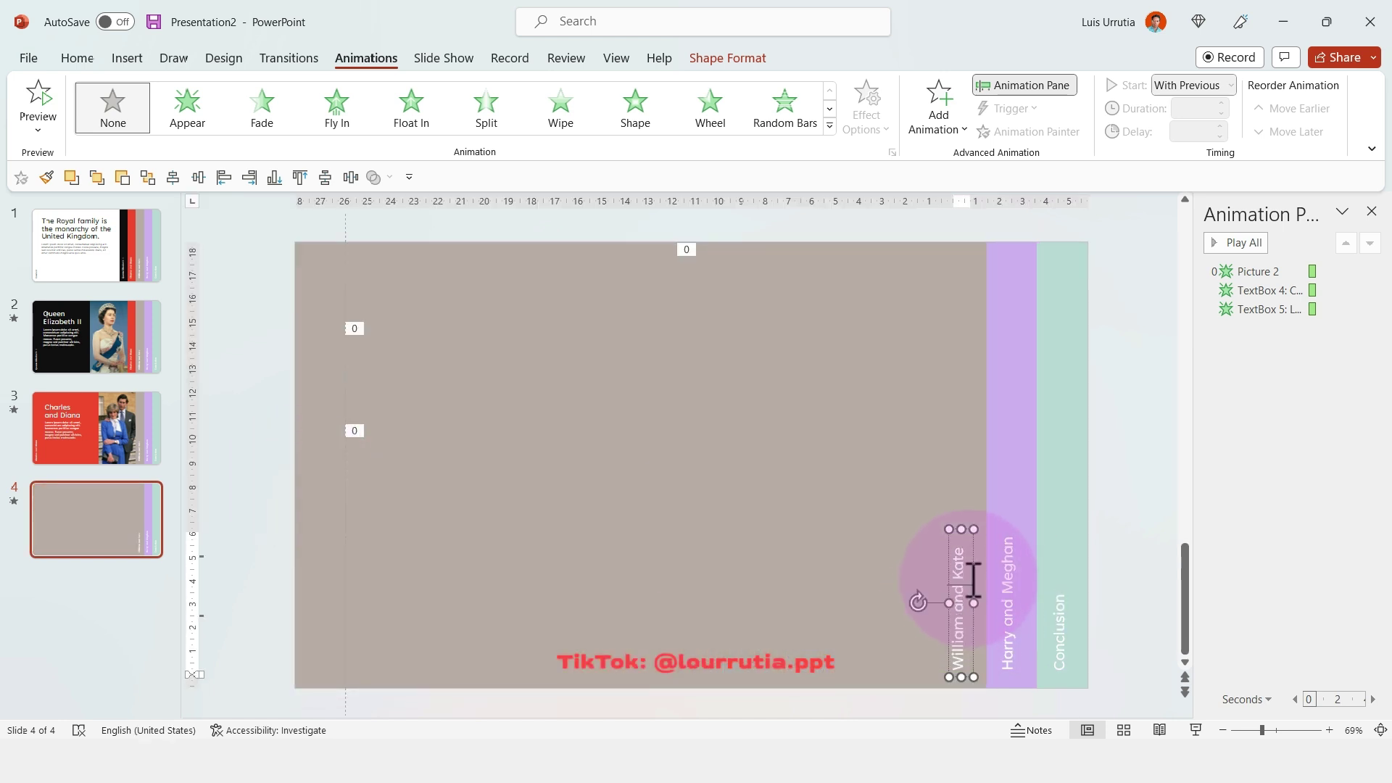
pyautogui.moveTo(977, 575); pyautogui.dragTo(325, 548)
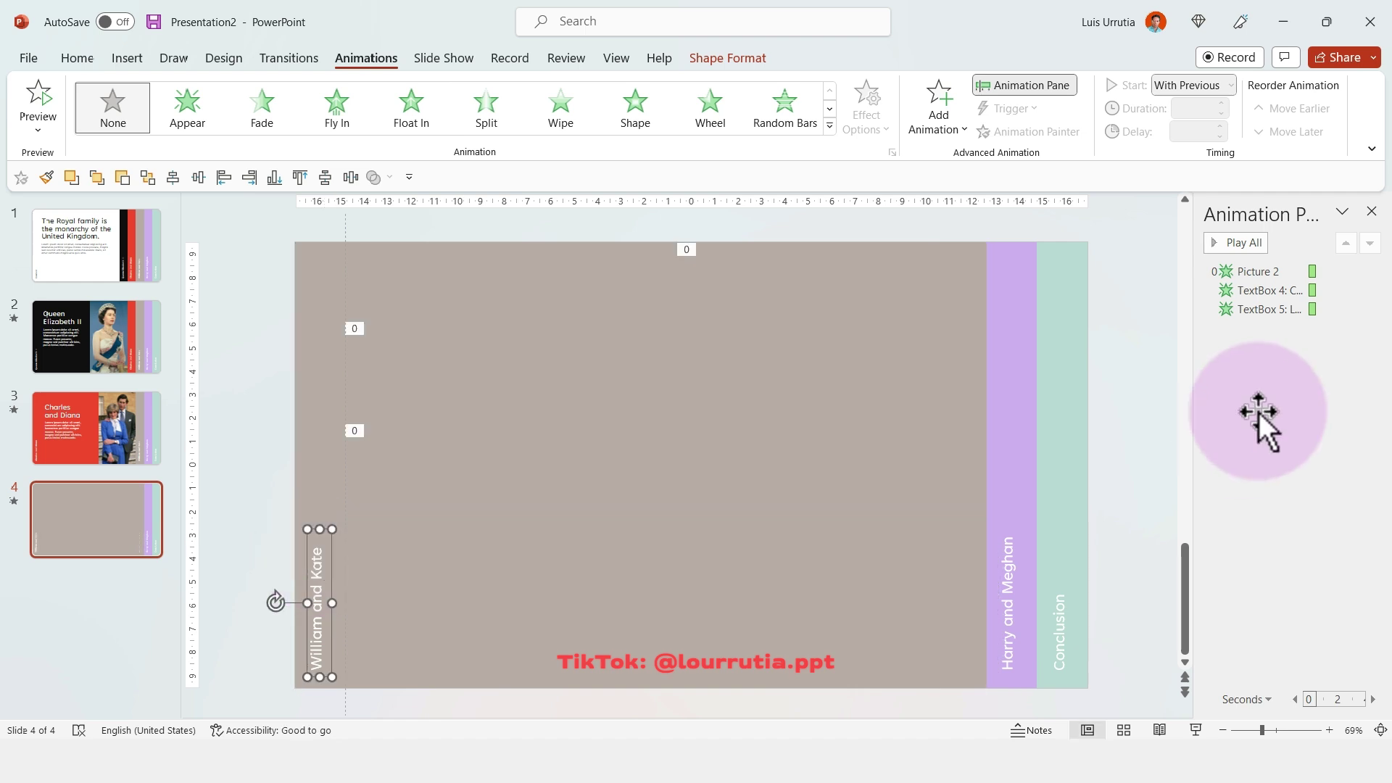
pyautogui.click(1260, 353)
# Remove all three animations from slide 4
pyautogui.click(1264, 310)
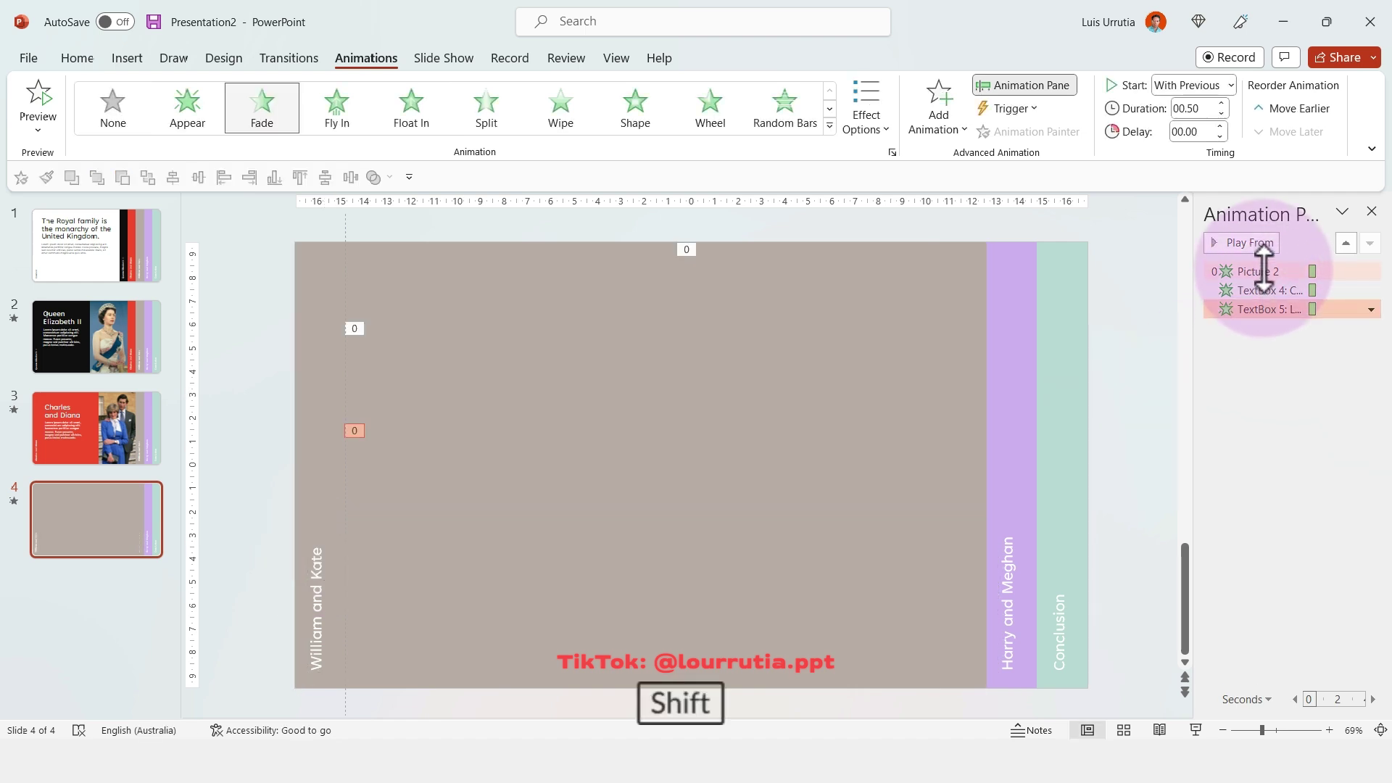
pyautogui.keyDown('shift'); pyautogui.click(1262, 271); pyautogui.keyUp('shift')
pyautogui.rightClick(1264, 269)
pyautogui.click(1332, 421)
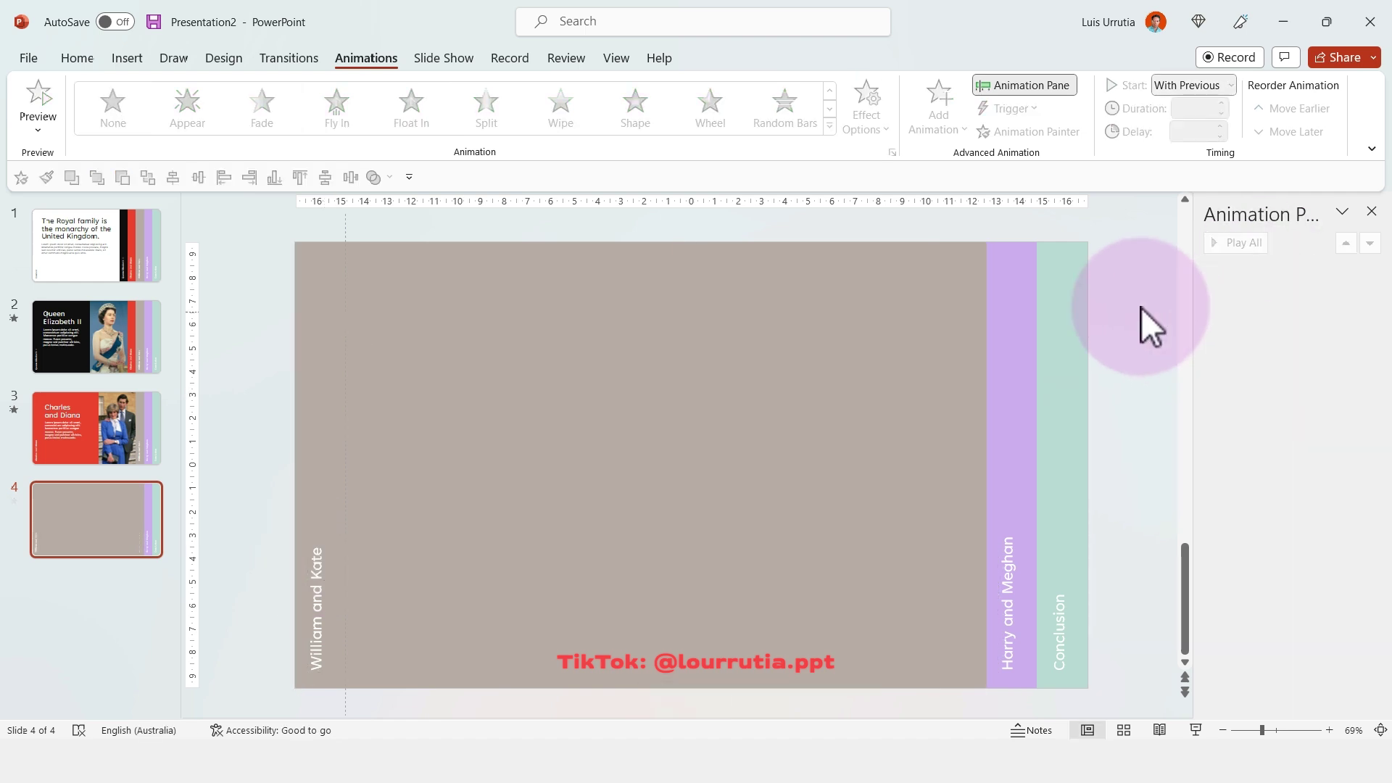
# Copy the Charles and Diana photo onto slide 4 and place it beside the purple stripe
pyautogui.click(80, 431)
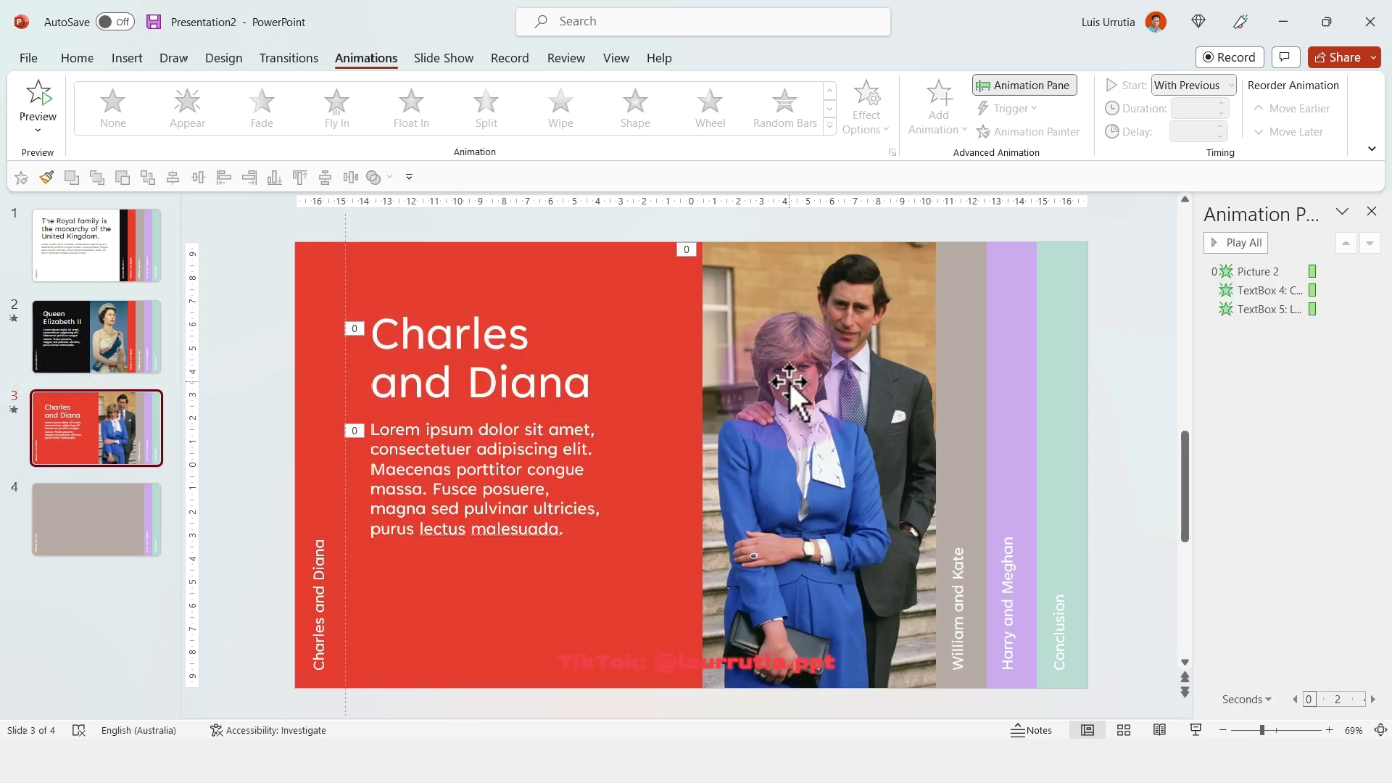
pyautogui.click(789, 381)
pyautogui.keyDown('ctrl'); pyautogui.click(488, 370); pyautogui.keyUp('ctrl')
pyautogui.hotkey('ctrl', 'c')
pyautogui.click(109, 555)
pyautogui.click(580, 451)
pyautogui.hotkey('ctrl', 'v')
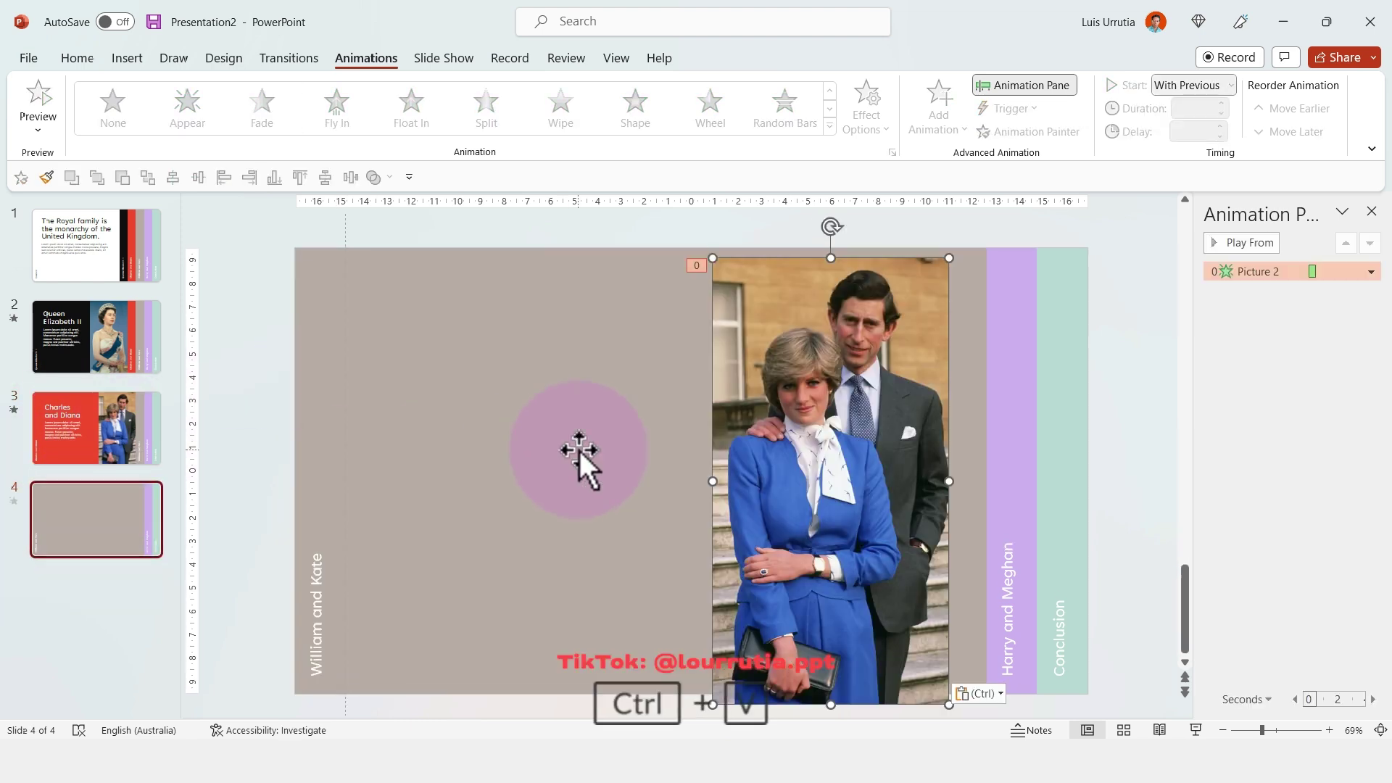
pyautogui.click(802, 515)
pyautogui.moveTo(827, 547); pyautogui.dragTo(861, 530)
# Copy the title and body text onto slide 4 and retitle it 'William and Kate'
pyautogui.click(99, 417)
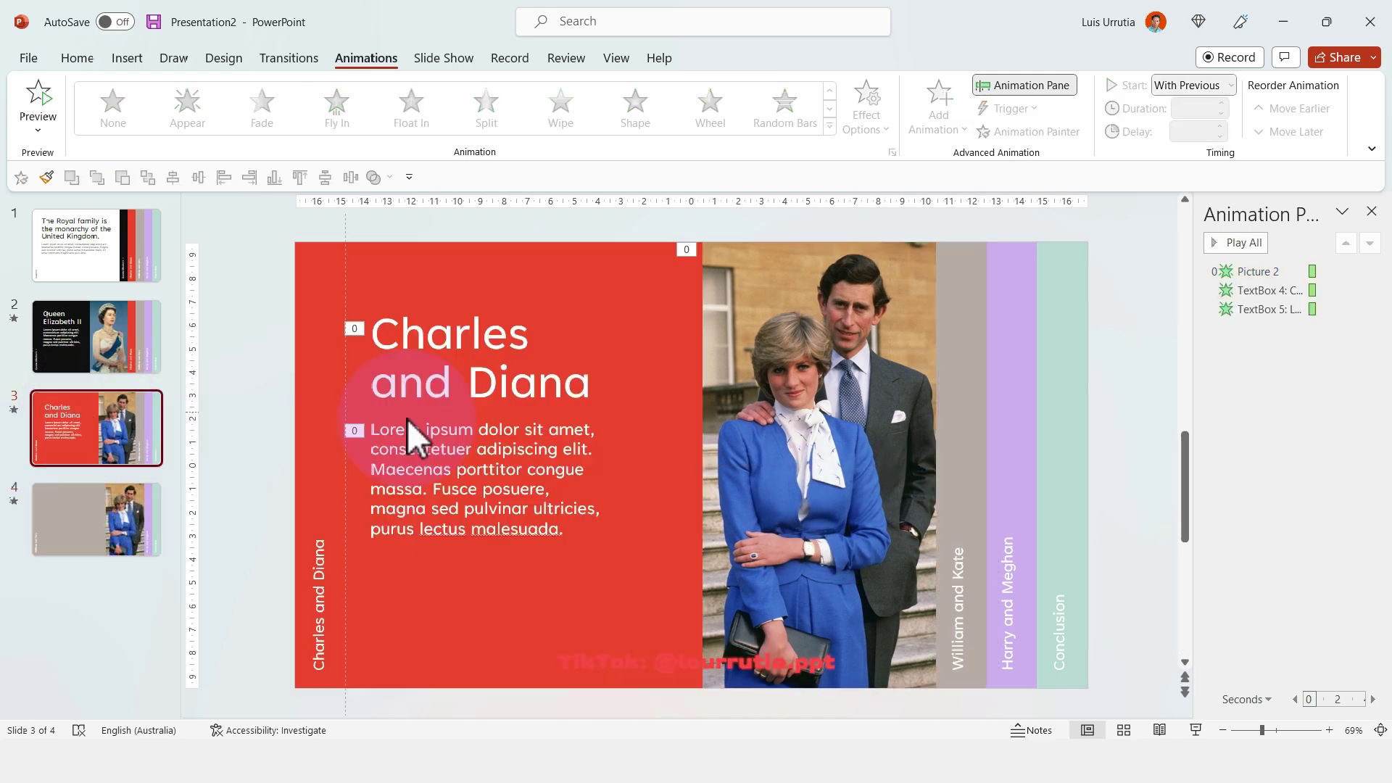
pyautogui.click(442, 388)
pyautogui.keyDown('shift'); pyautogui.click(460, 478); pyautogui.keyUp('shift')
pyautogui.hotkey('ctrl', 'c')
pyautogui.click(130, 504)
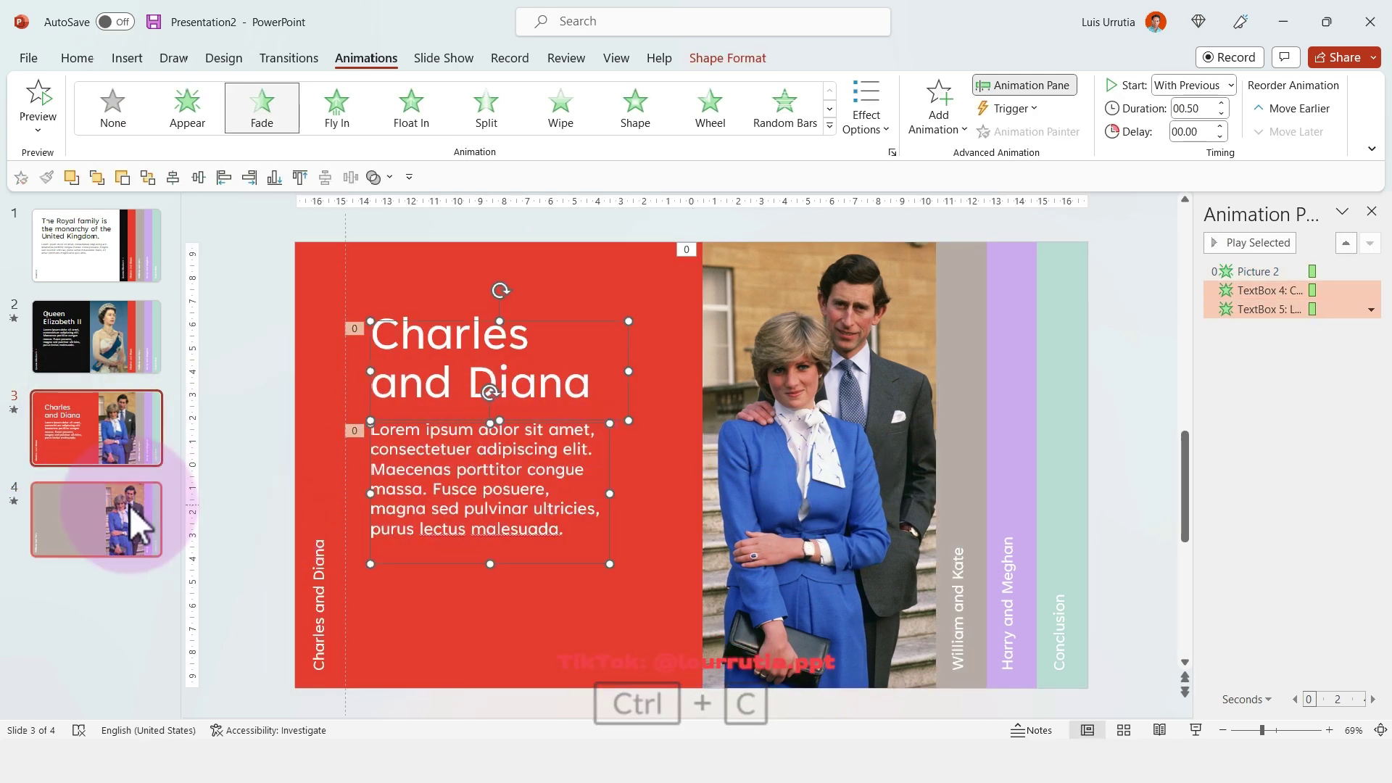
pyautogui.hotkey('ctrl', 'v')
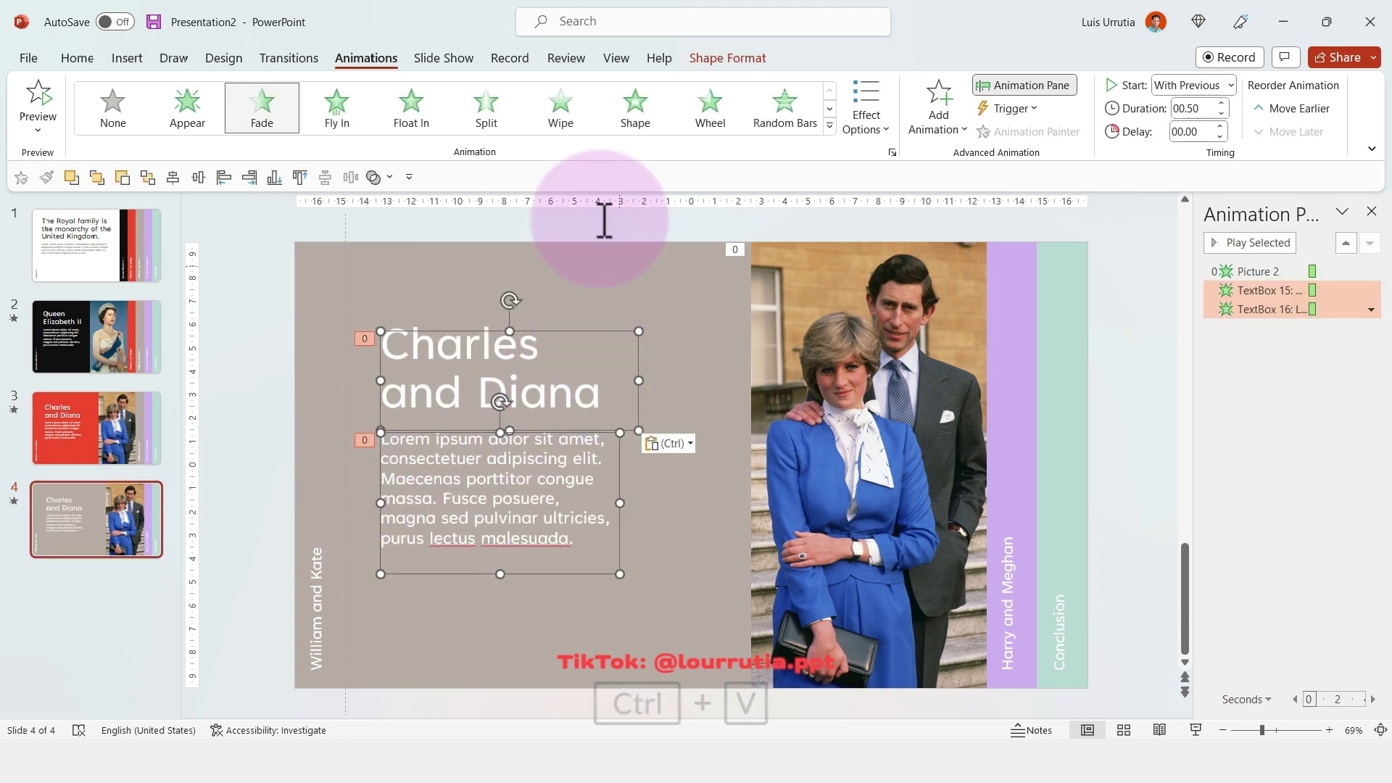
pyautogui.click(469, 385)
pyautogui.hotkey('ctrl', 'a')
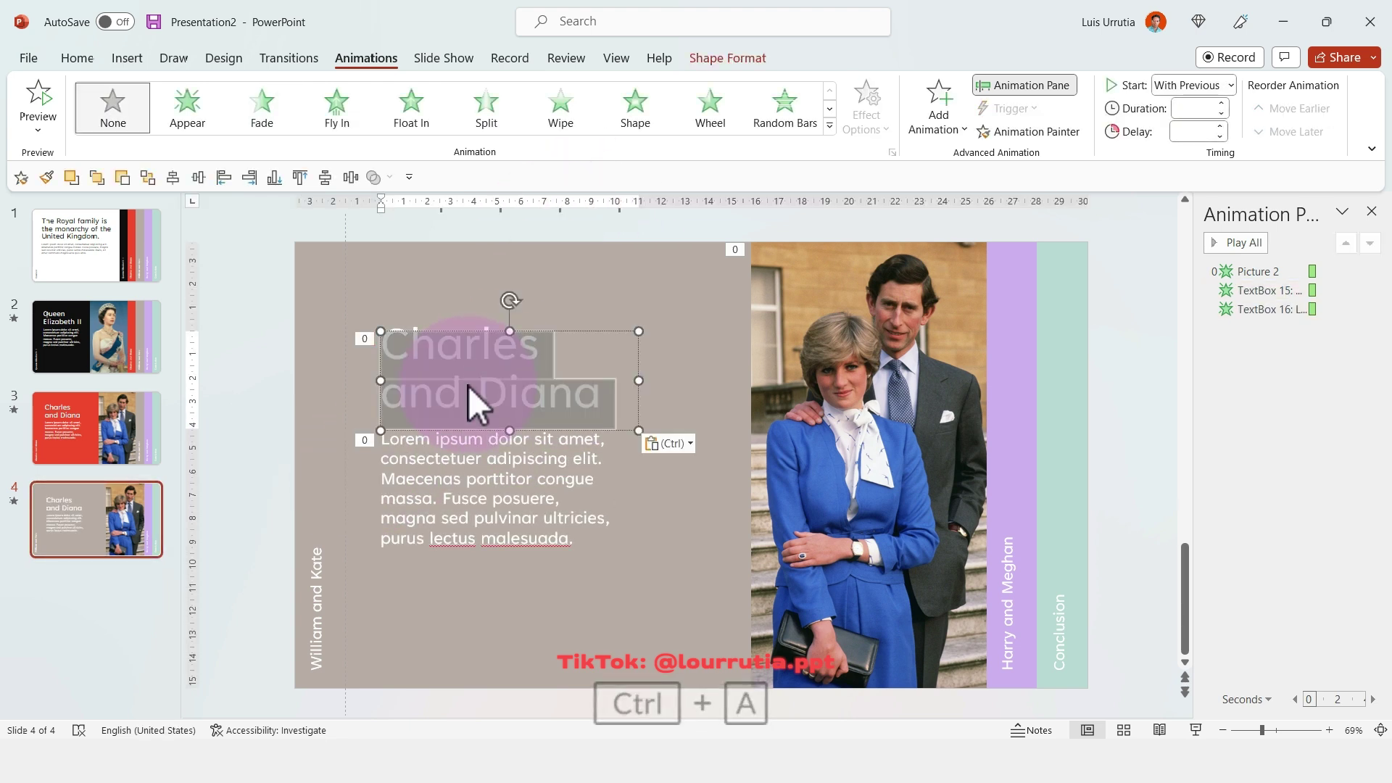
pyautogui.write('William and Kate')
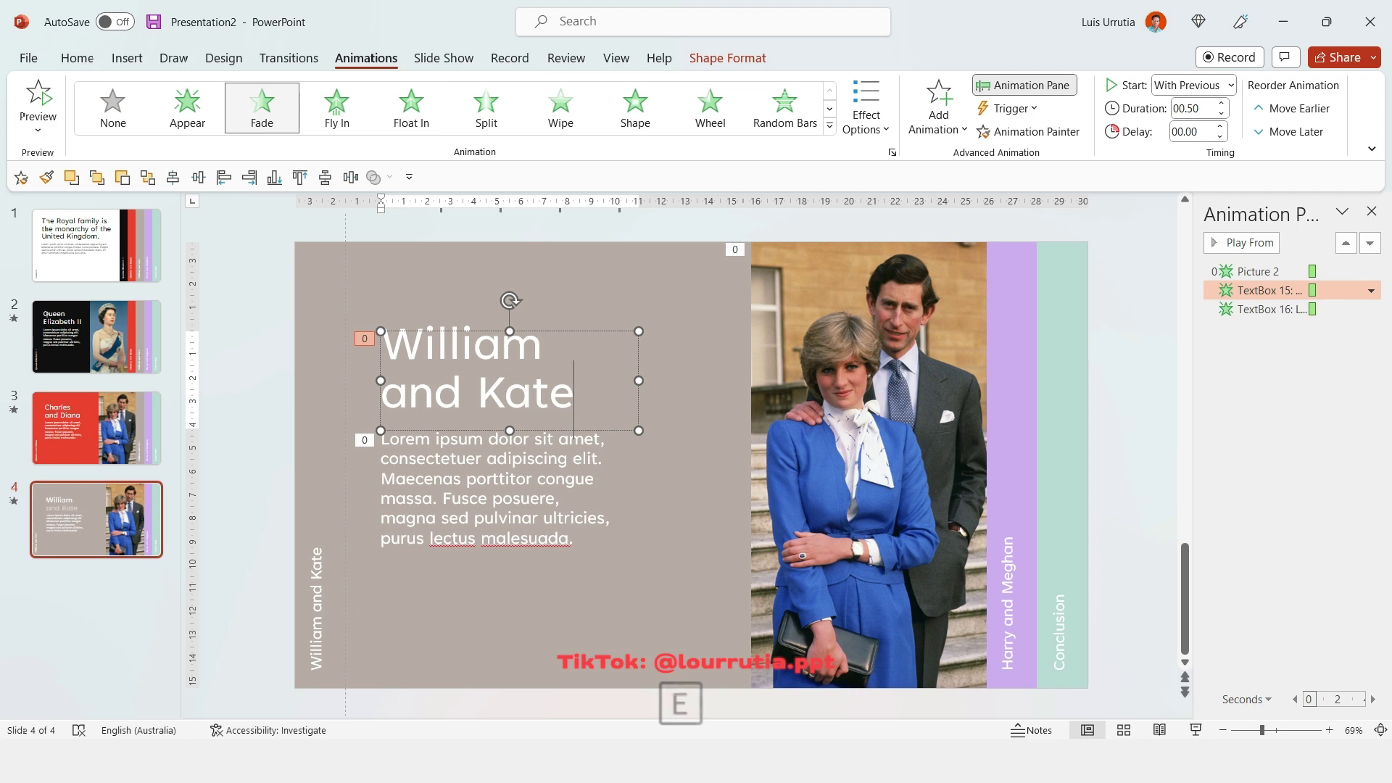
pyautogui.click(995, 367)
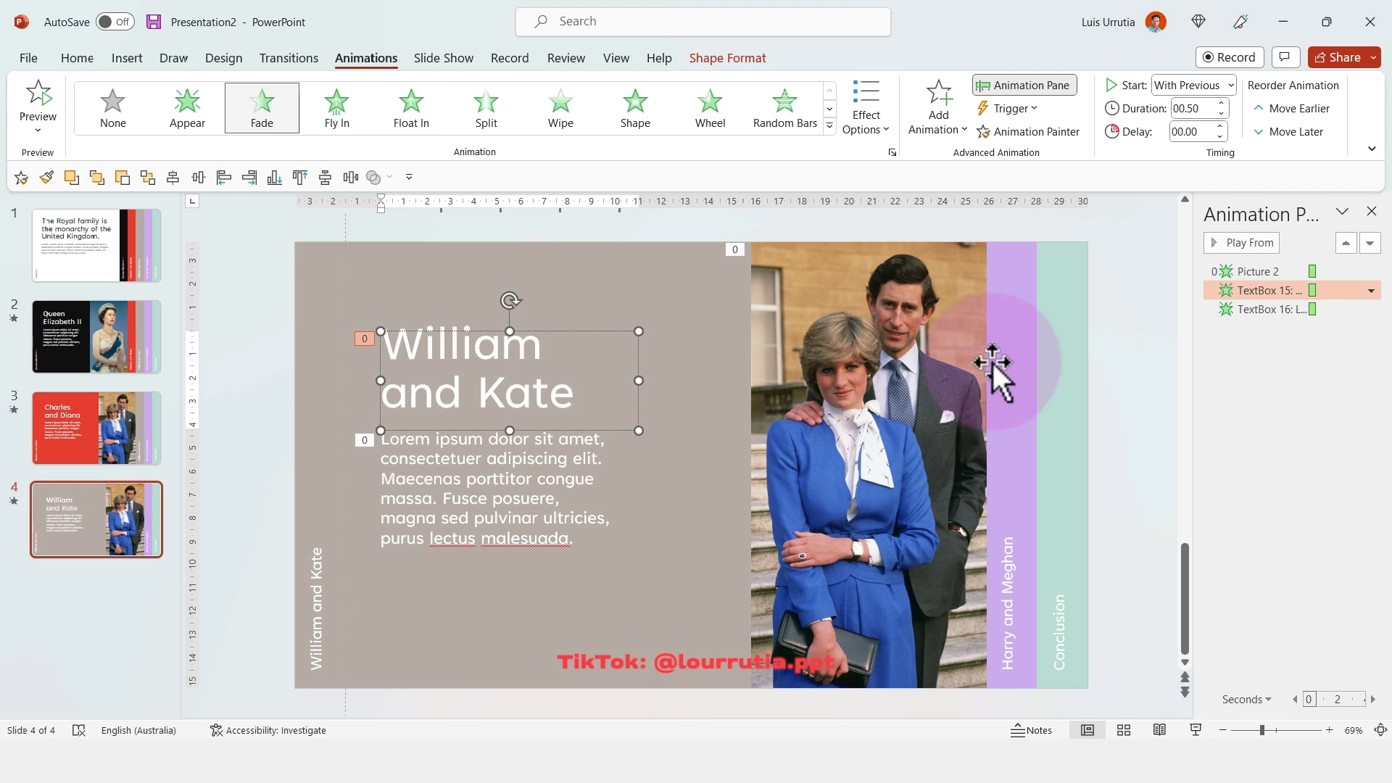
# Copy a William and Kate photo from the Google Images results
pyautogui.hotkey('alt', 'Tab')
pyautogui.scroll(-1, 1131, 367)
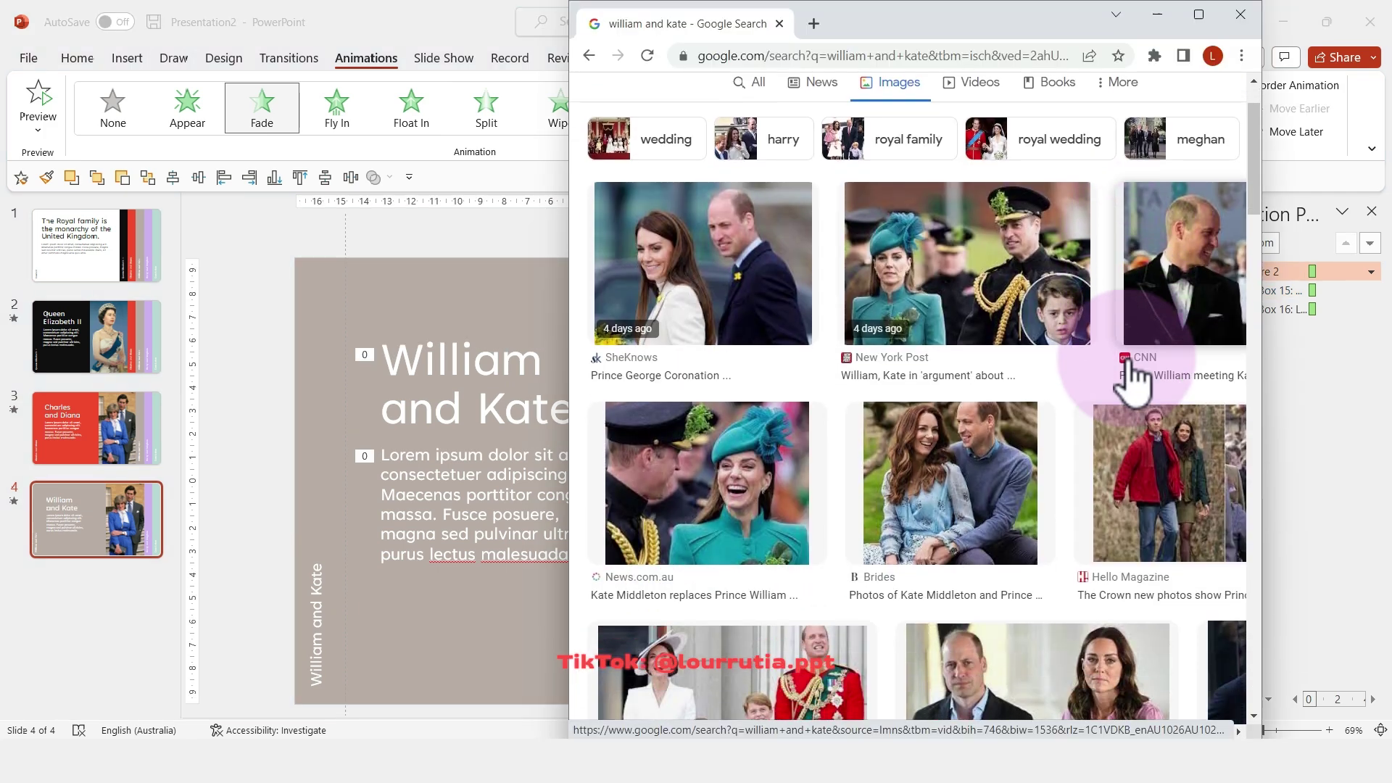
pyautogui.click(1001, 506)
pyautogui.hscroll(3, 1020, 388)
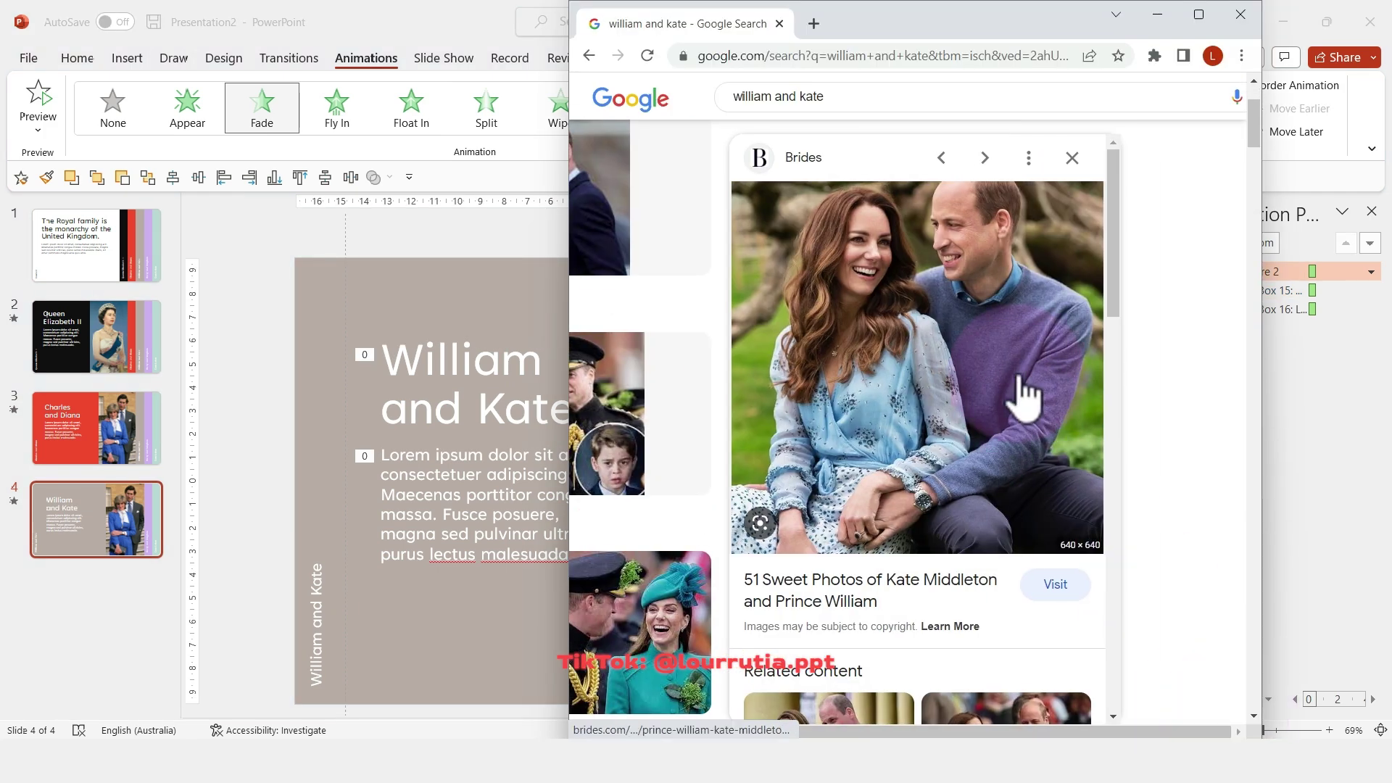
pyautogui.rightClick(1018, 376)
pyautogui.click(1086, 595)
# Swap the slide 4 photo for the copied William and Kate image and check its crop
pyautogui.click(432, 246)
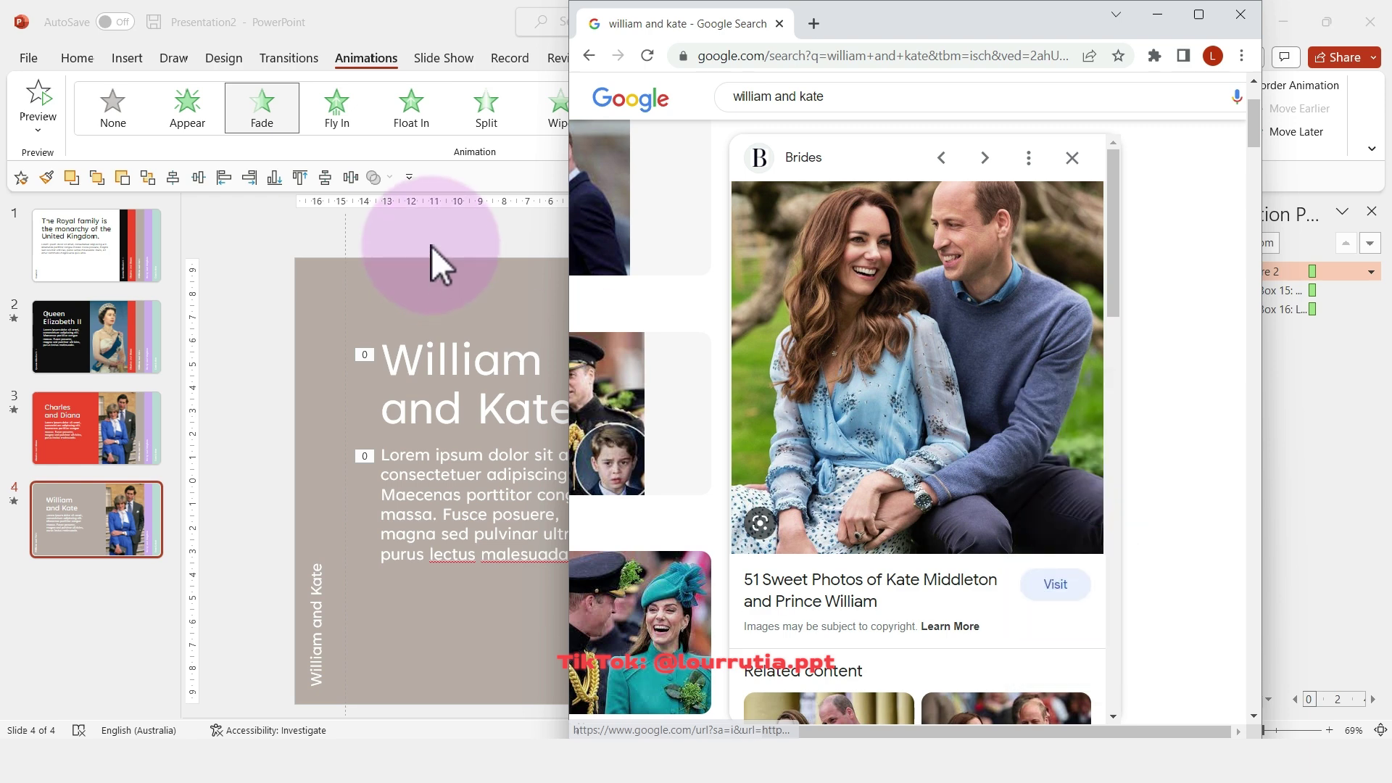
pyautogui.rightClick(920, 311)
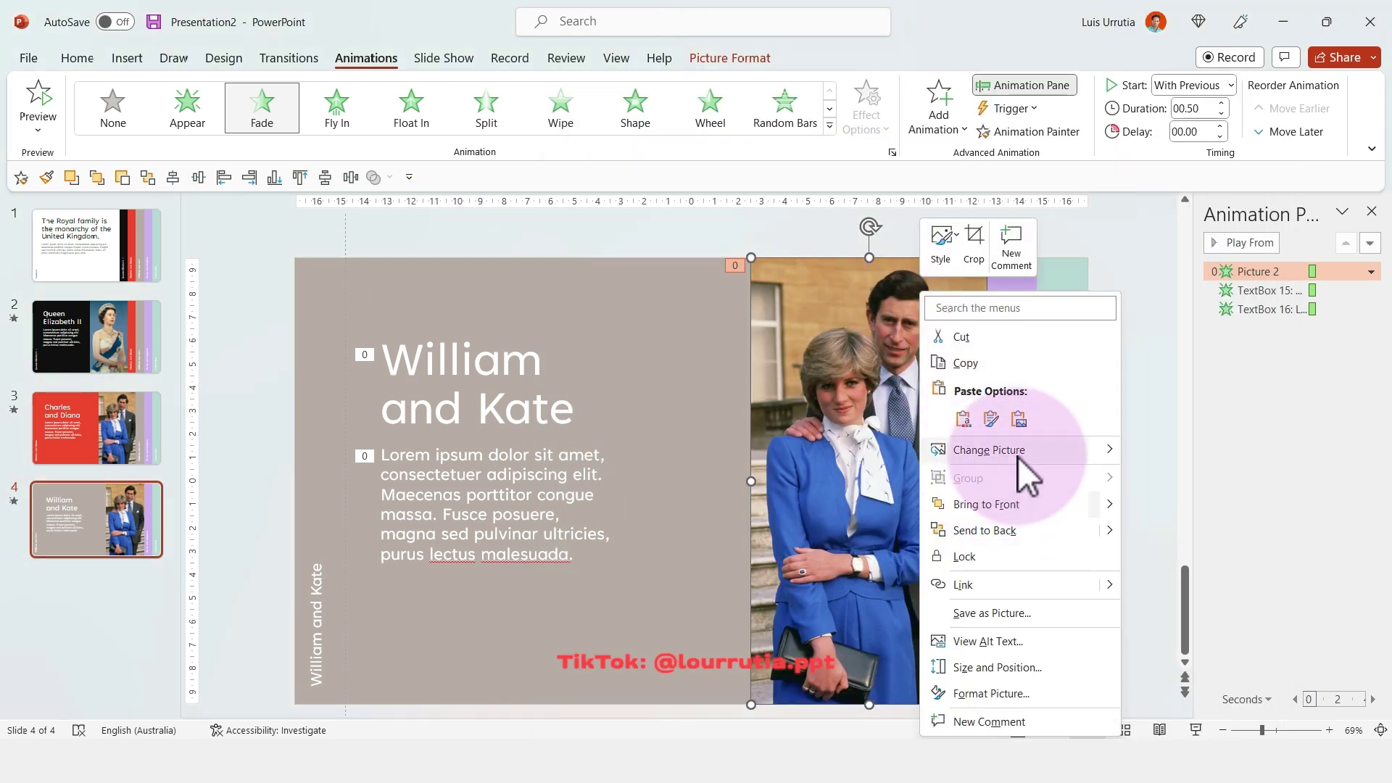
pyautogui.moveTo(1020, 452)
pyautogui.click(1225, 554)
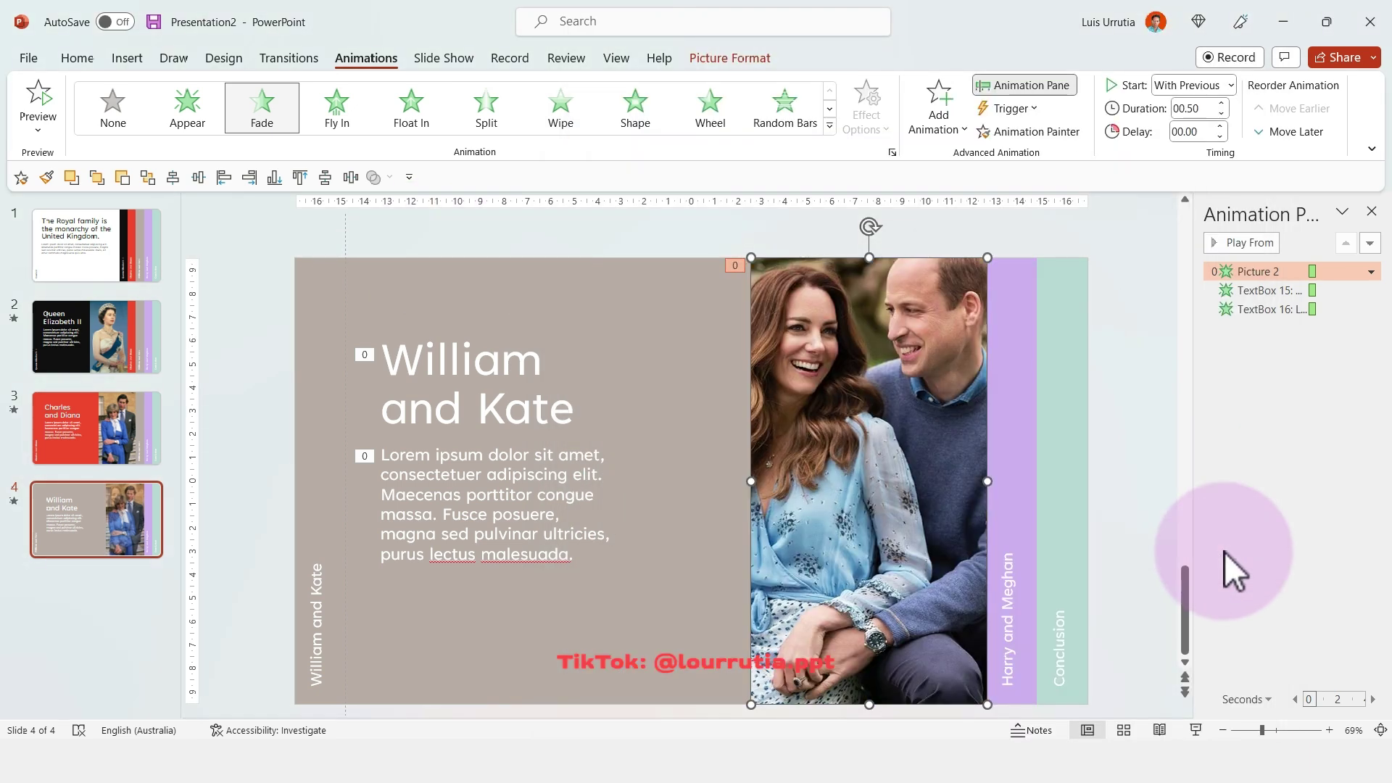
pyautogui.click(714, 60)
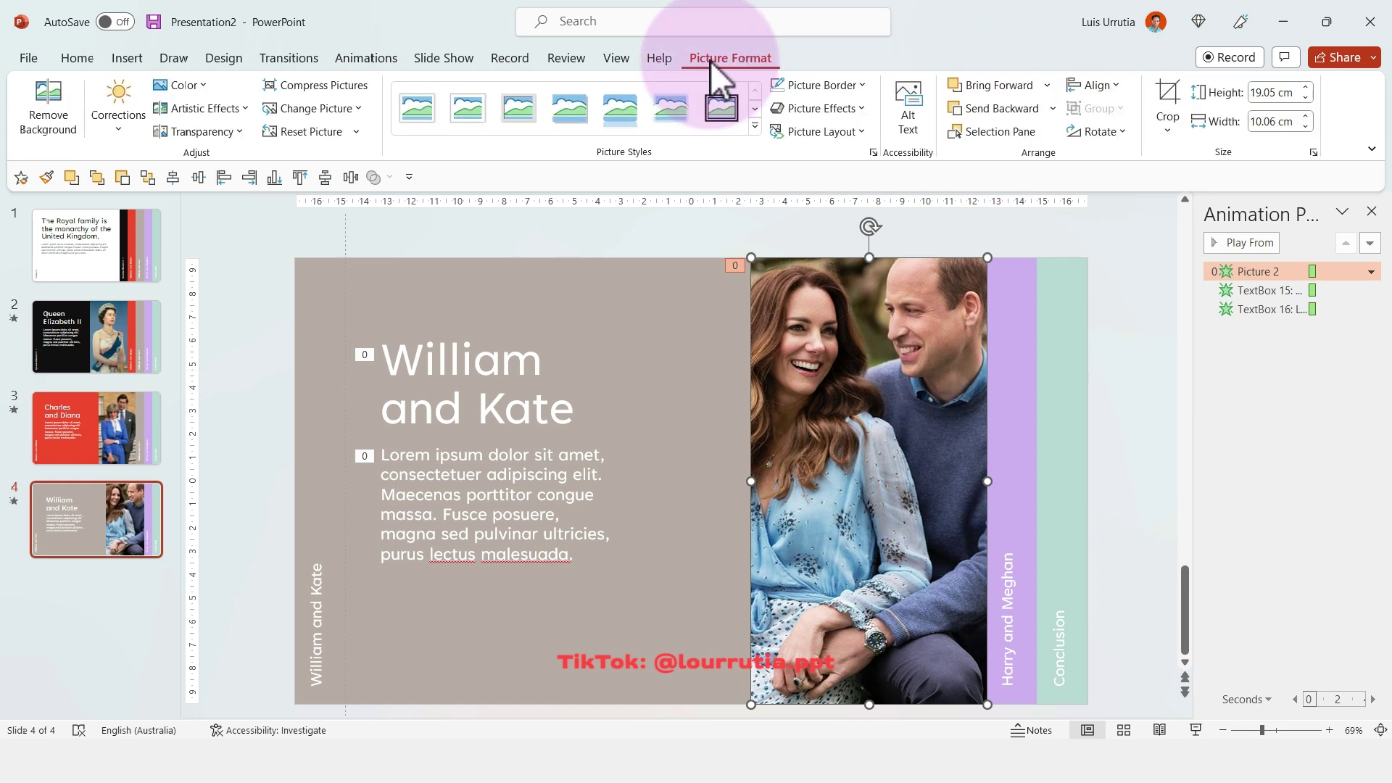
pyautogui.click(1170, 100)
# Bring the purple and green stripes with their labels to the front
pyautogui.click(1108, 363)
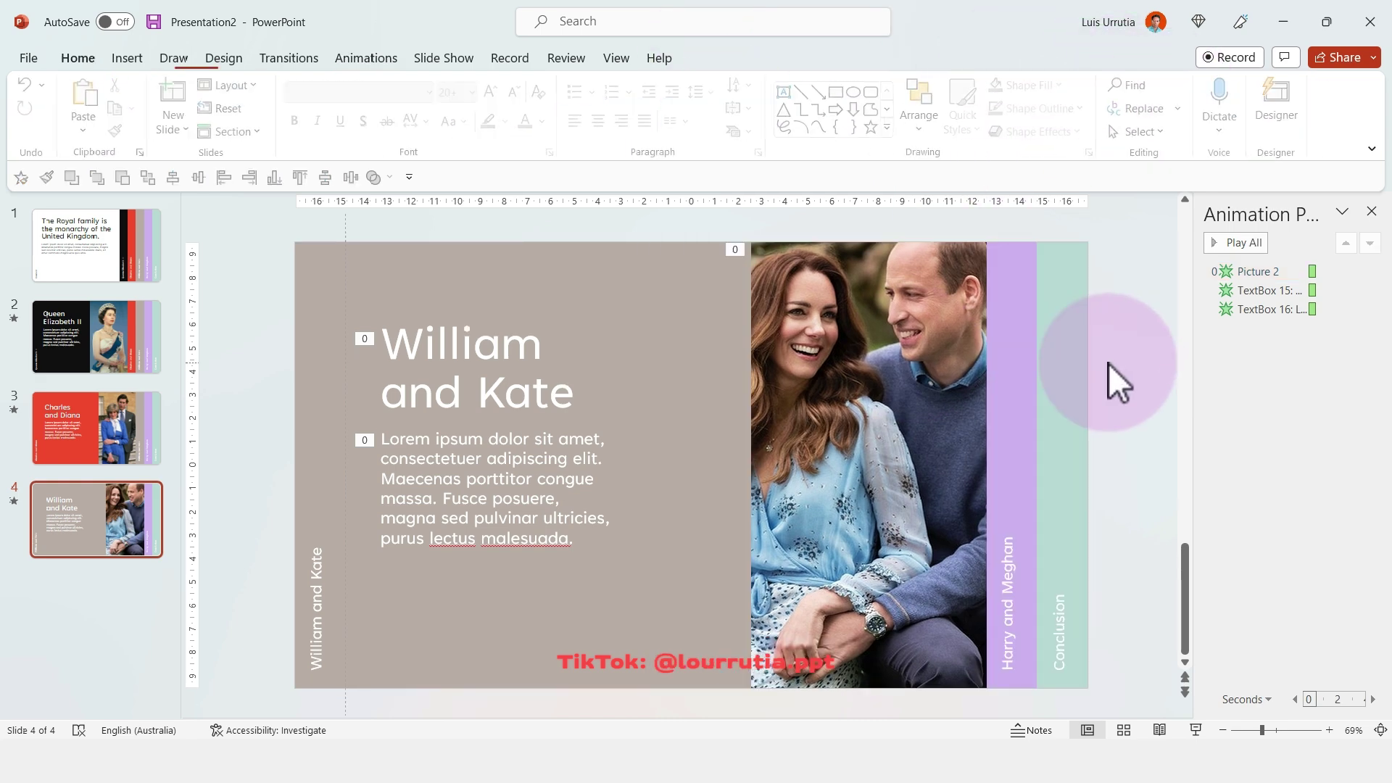
pyautogui.moveTo(1111, 224); pyautogui.dragTo(978, 703)
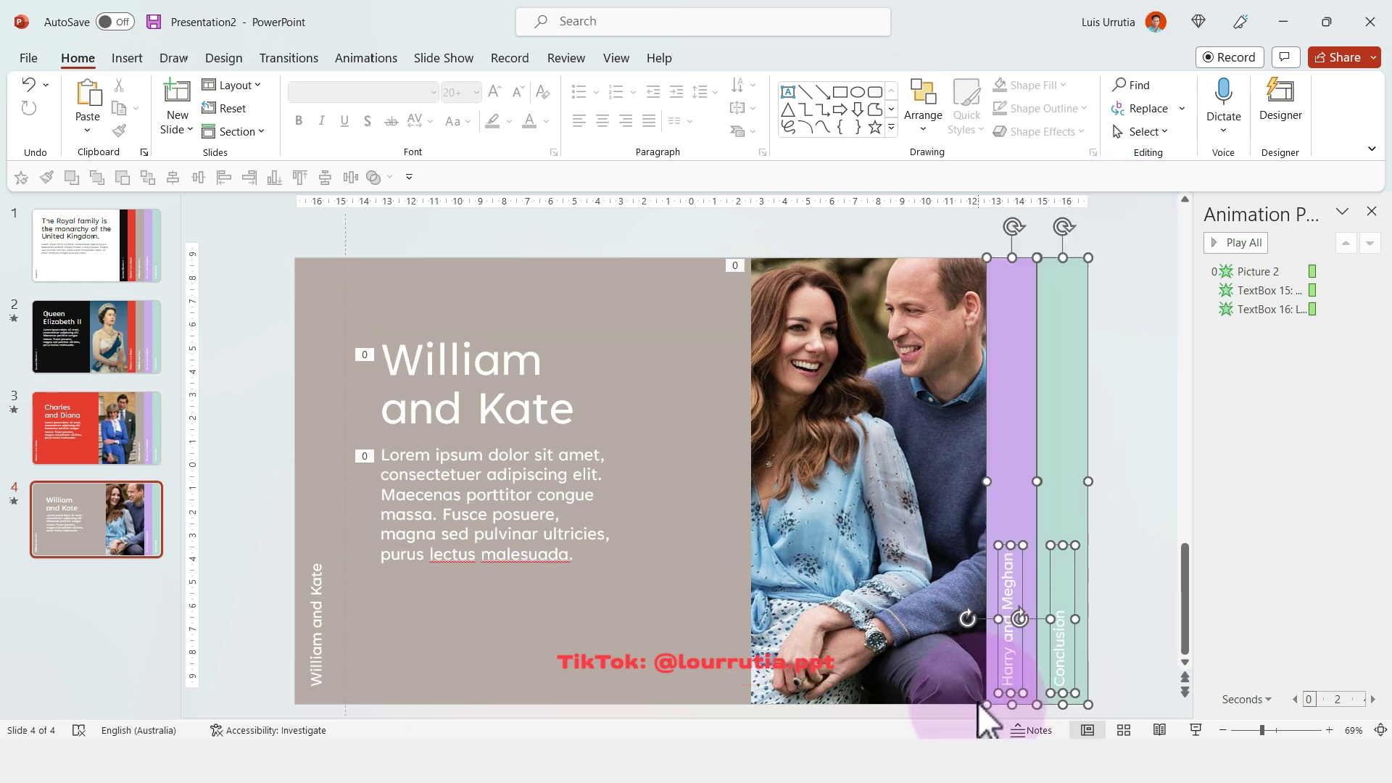
pyautogui.rightClick(1053, 369)
pyautogui.click(1128, 507)
pyautogui.click(1088, 428)
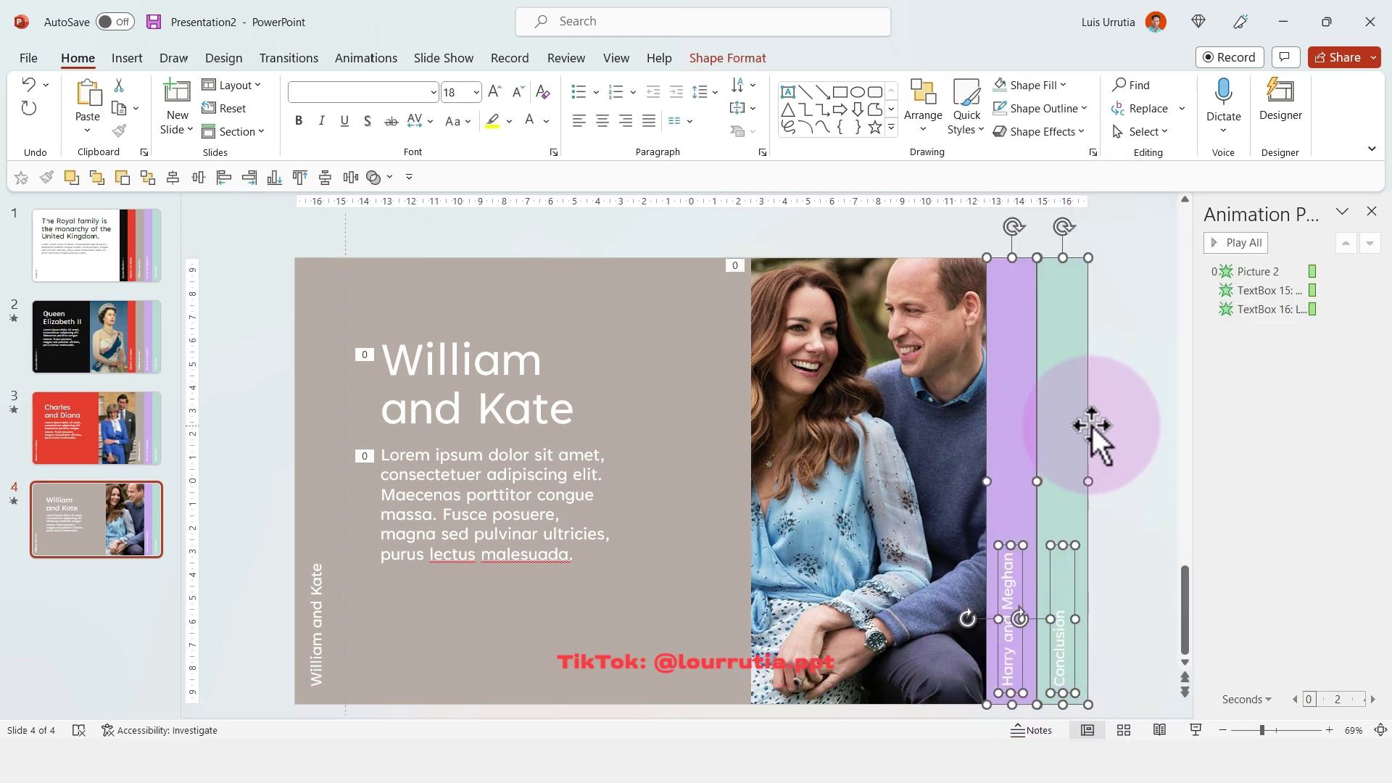
# Duplicate slide 4 and stretch the purple Harry and Meghan stripe and label to the left edge
pyautogui.click(108, 506)
pyautogui.hotkey('ctrl', 'd')
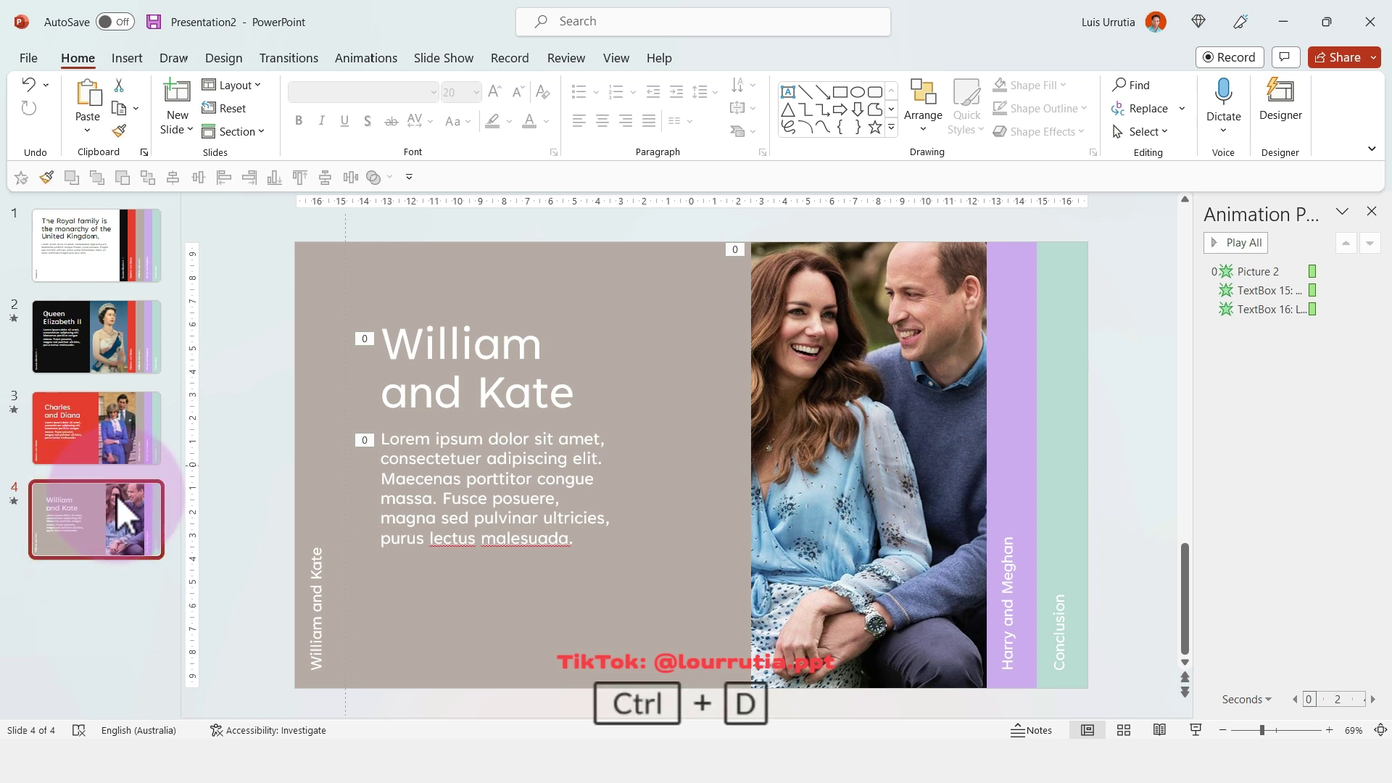
pyautogui.click(1019, 353)
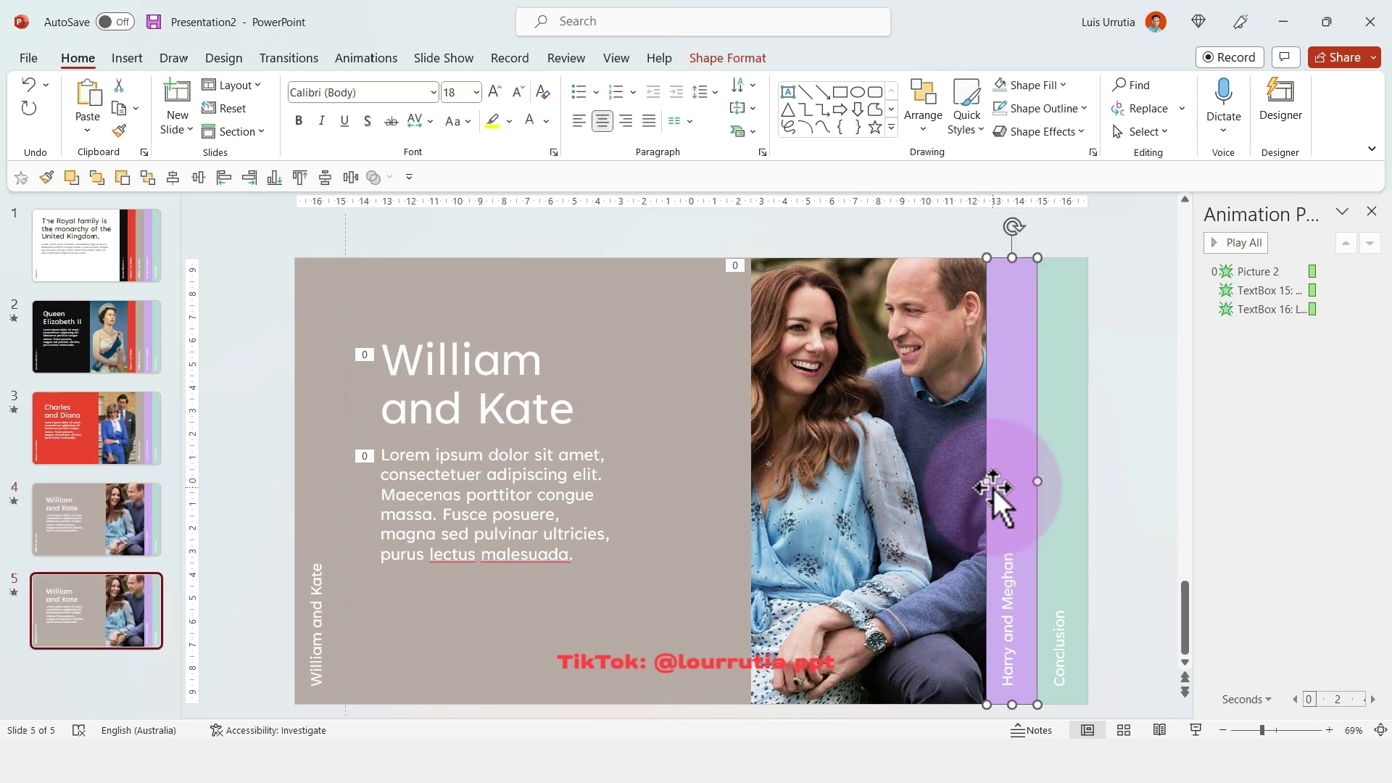
pyautogui.moveTo(988, 482); pyautogui.dragTo(296, 457)
pyautogui.click(1010, 580)
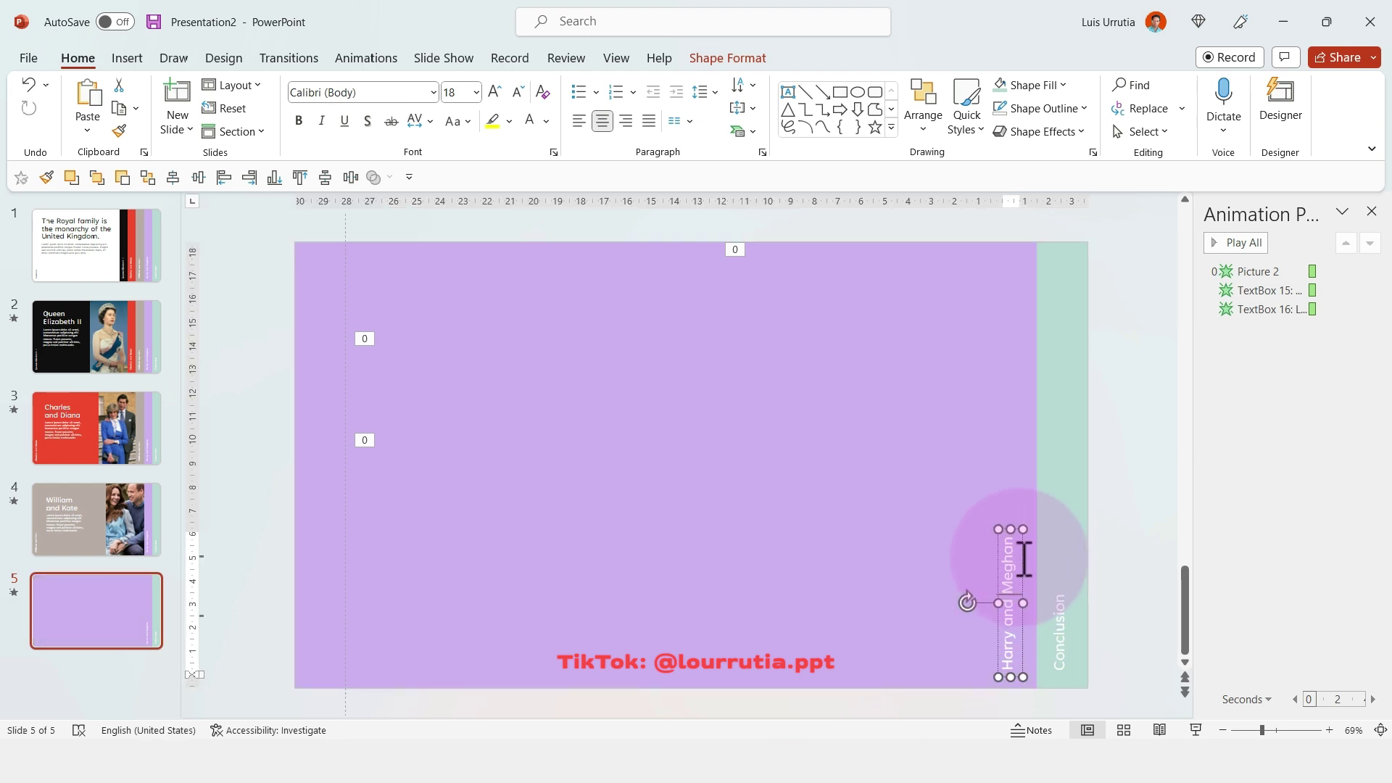
pyautogui.moveTo(1023, 548); pyautogui.dragTo(331, 567)
pyautogui.click(263, 432)
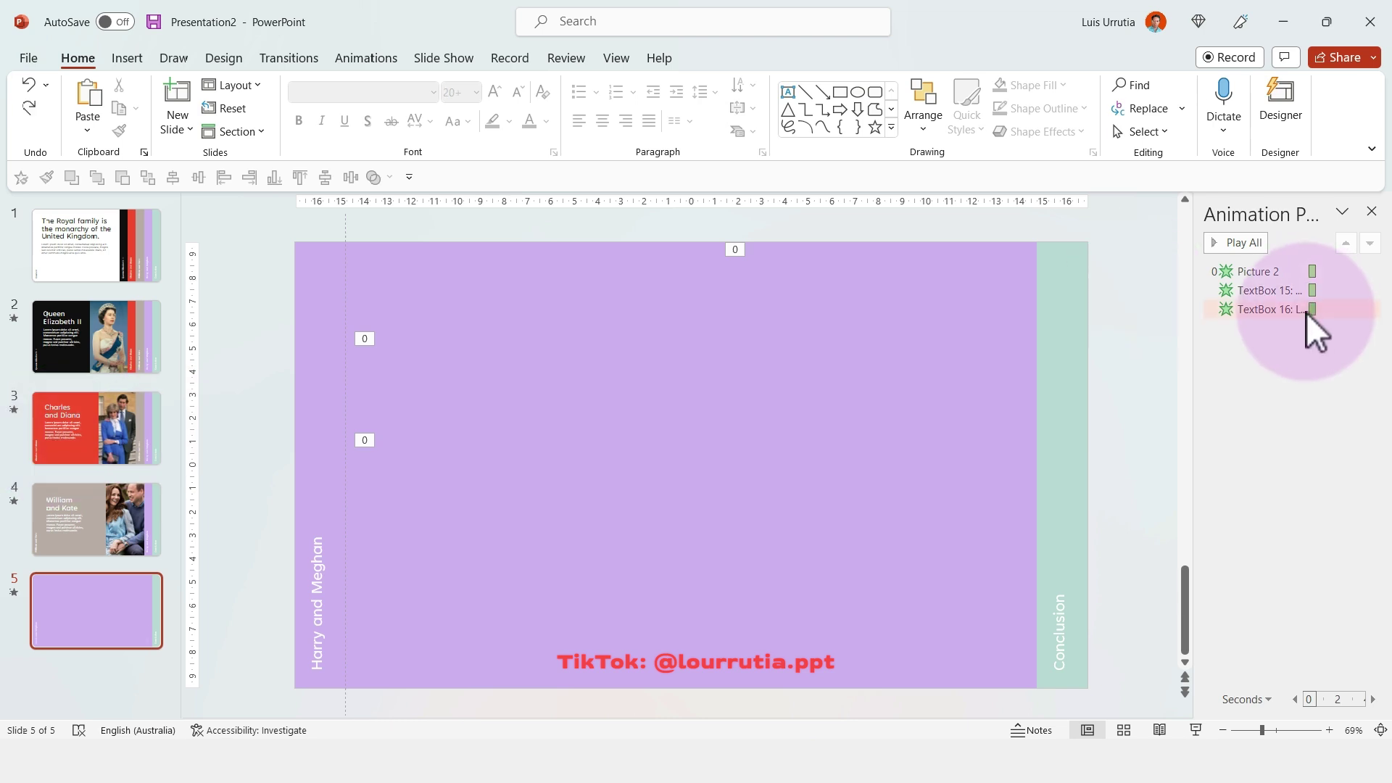
# Remove all three animations from slide 5
pyautogui.click(1286, 310)
pyautogui.keyDown('shift'); pyautogui.click(1286, 273); pyautogui.keyUp('shift')
pyautogui.rightClick(1286, 273)
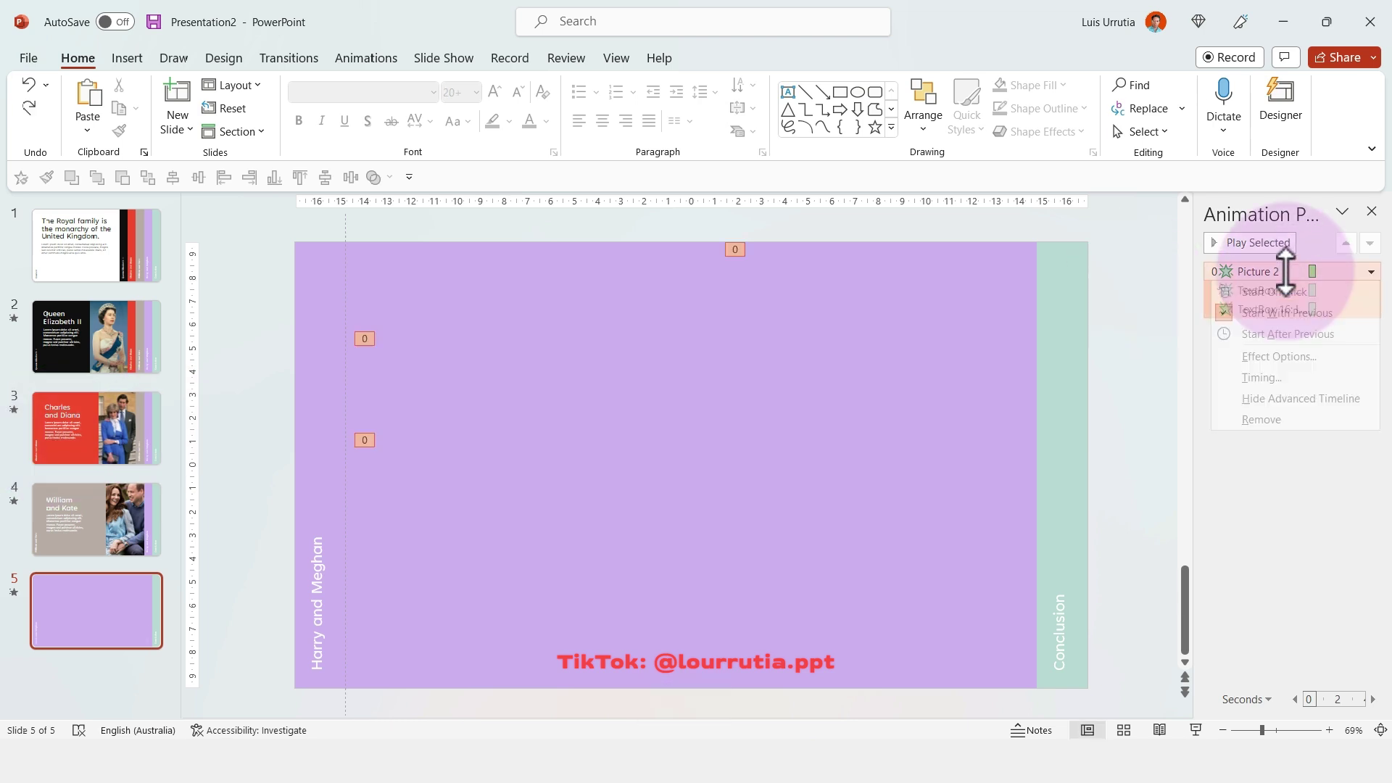
pyautogui.click(1280, 422)
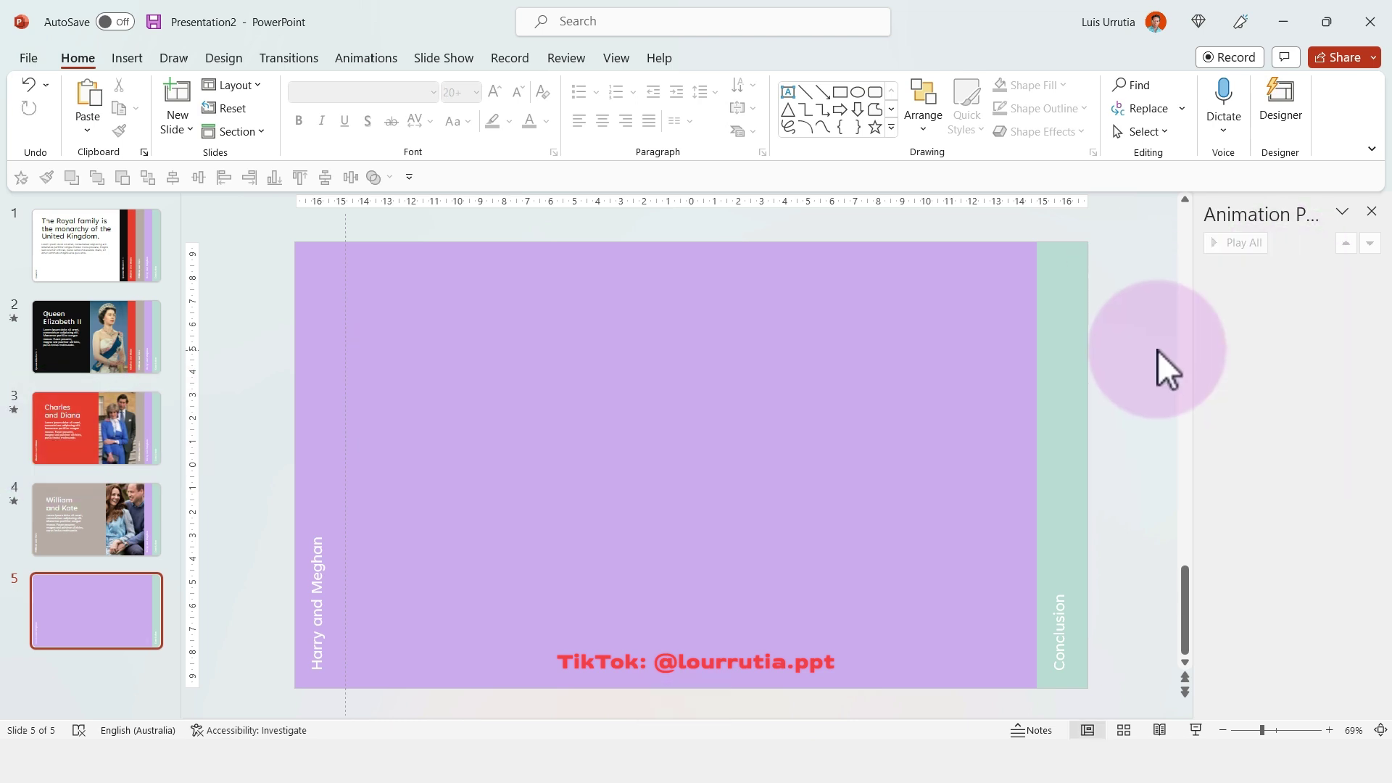
# Copy slide 4's title, body text and photo onto slide 5, moving the photo against the green stripe
pyautogui.click(72, 537)
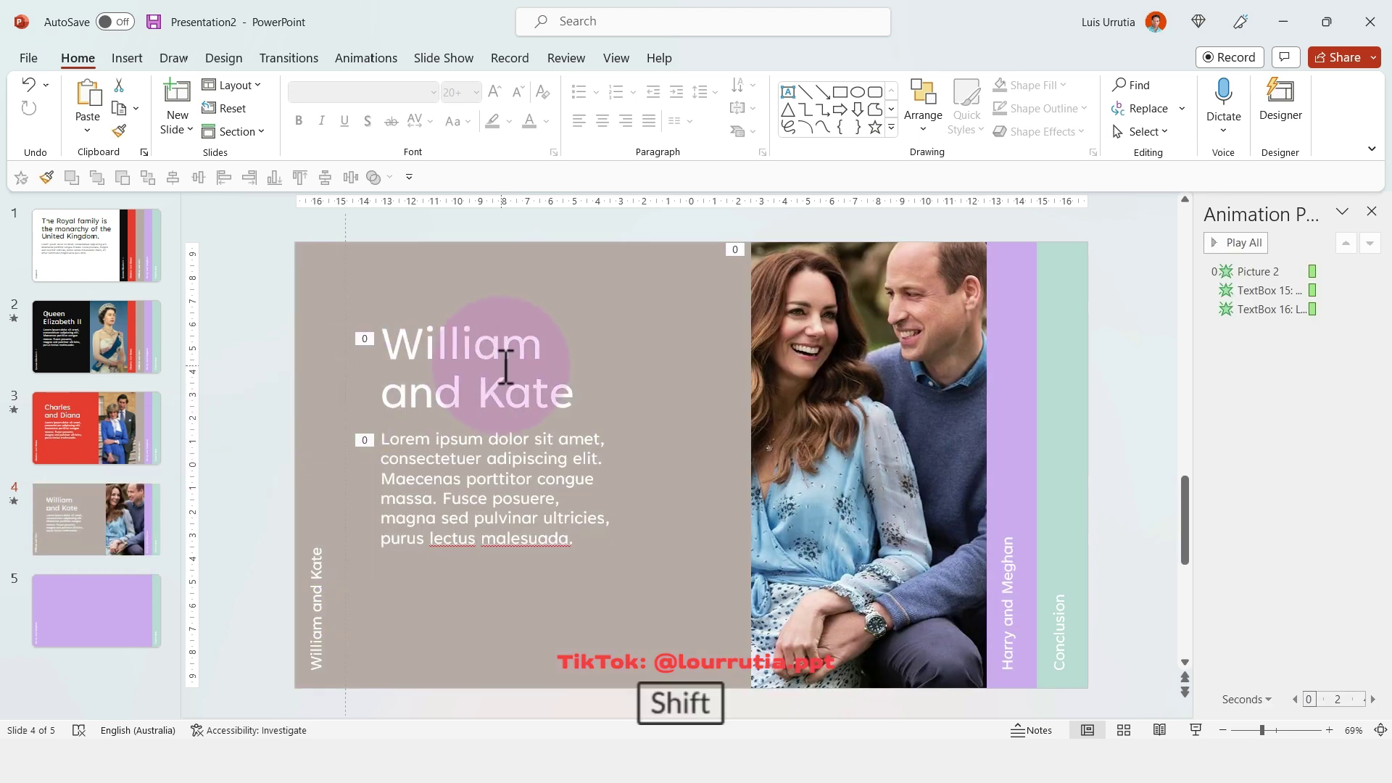
pyautogui.keyDown('shift'); pyautogui.click(505, 366); pyautogui.keyUp('shift')
pyautogui.keyDown('shift'); pyautogui.click(491, 490); pyautogui.keyUp('shift')
pyautogui.keyDown('shift'); pyautogui.click(941, 357); pyautogui.keyUp('shift')
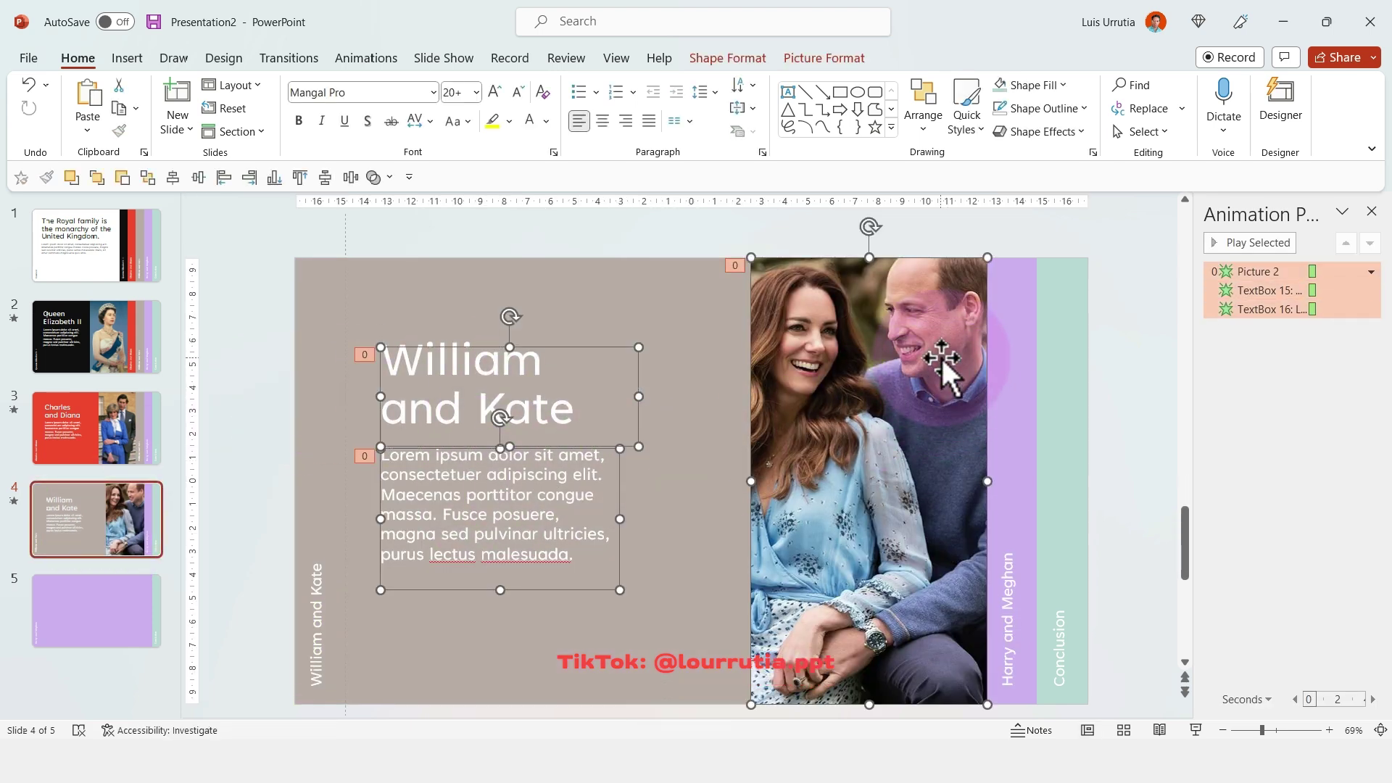
pyautogui.hotkey('ctrl', 'c')
pyautogui.click(90, 616)
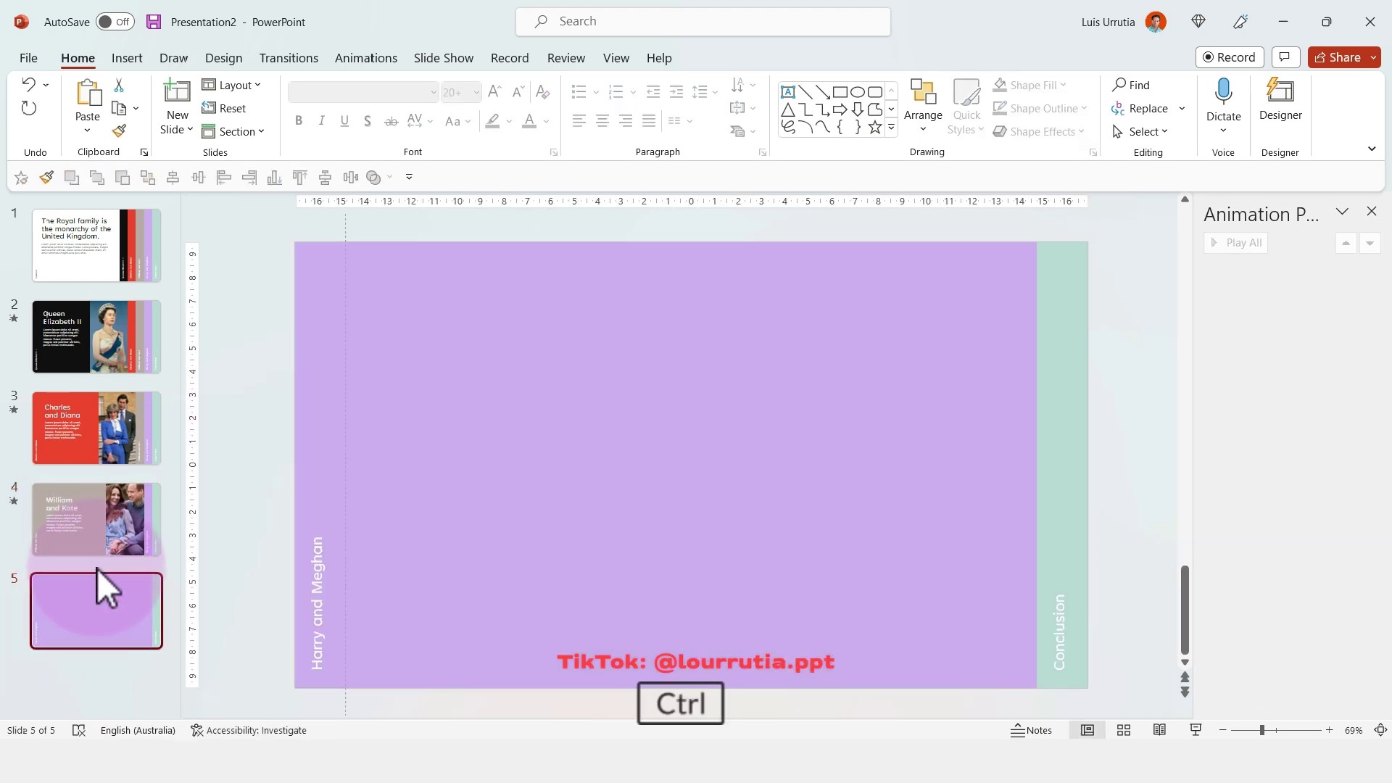
pyautogui.click(654, 438)
pyautogui.hotkey('ctrl', 'v')
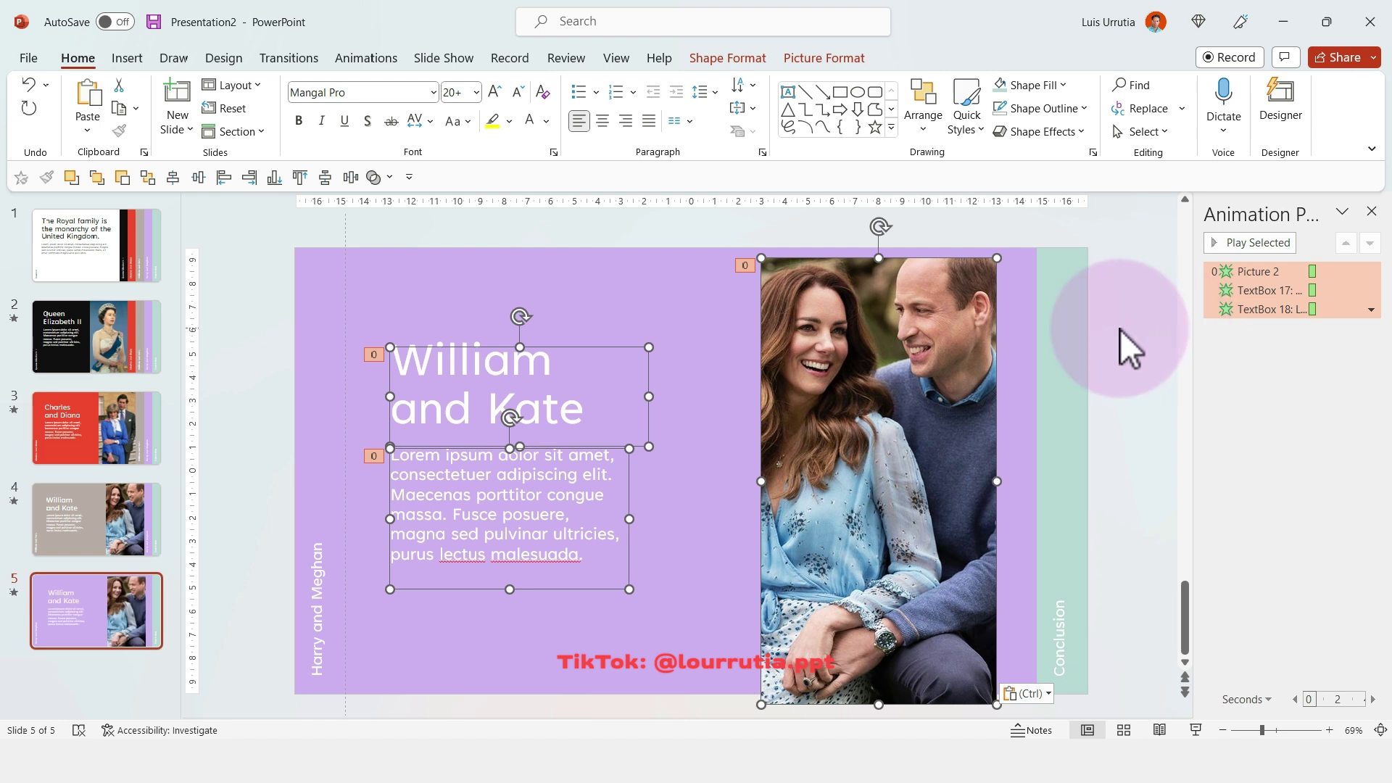
pyautogui.click(1121, 329)
pyautogui.moveTo(894, 467); pyautogui.dragTo(933, 454)
pyautogui.click(1112, 364)
# Retitle slide 5 'Harry' / 'and Meghan' on two lines and widen the title box
pyautogui.click(564, 403)
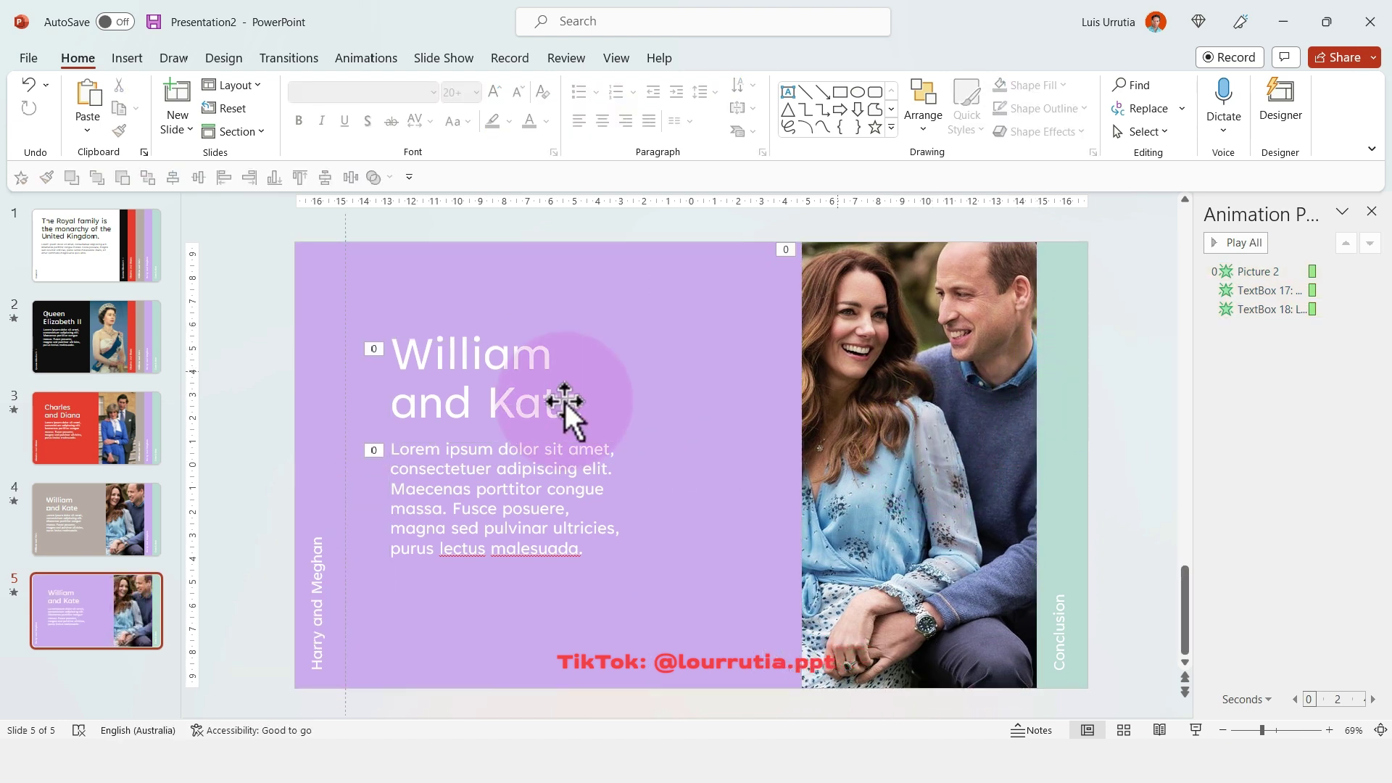
pyautogui.click(488, 395)
pyautogui.hotkey('ctrl', 'a')
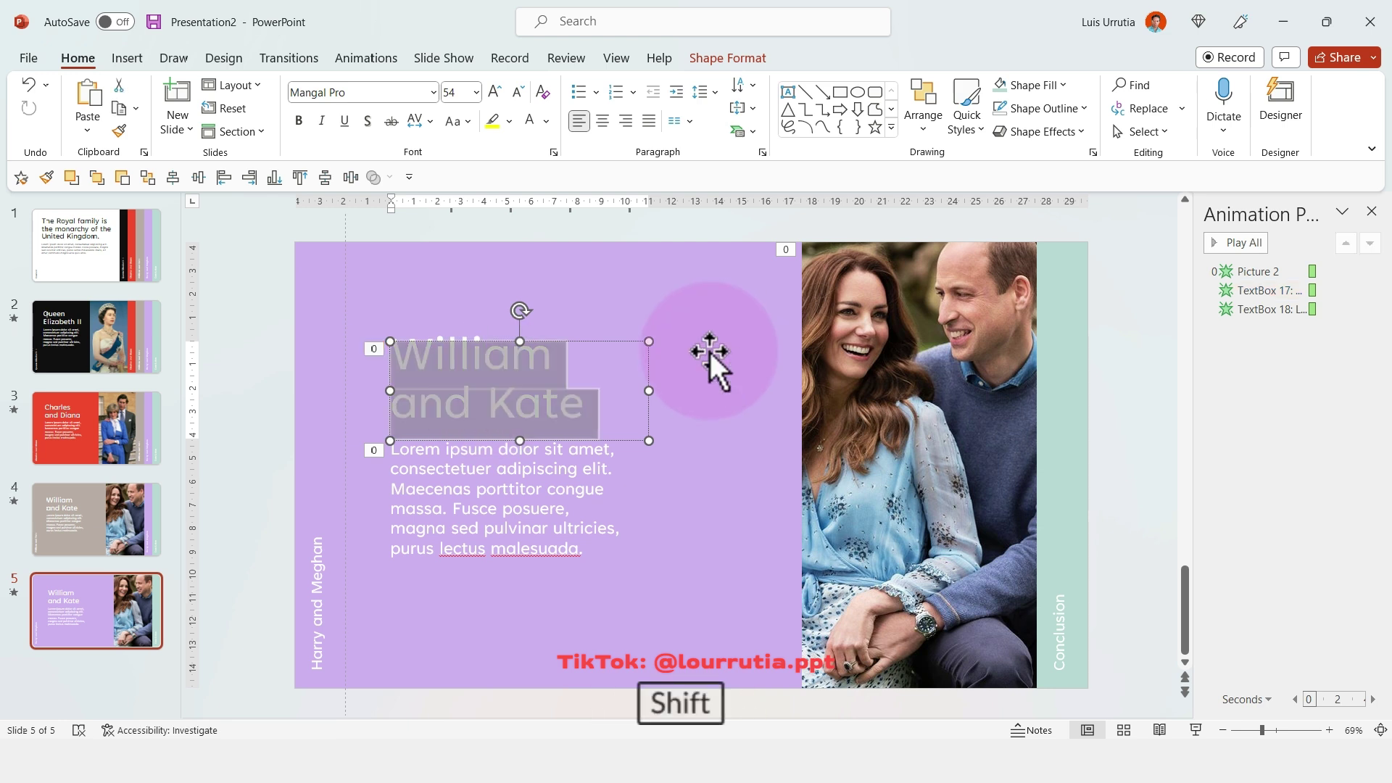
pyautogui.write('Ha')
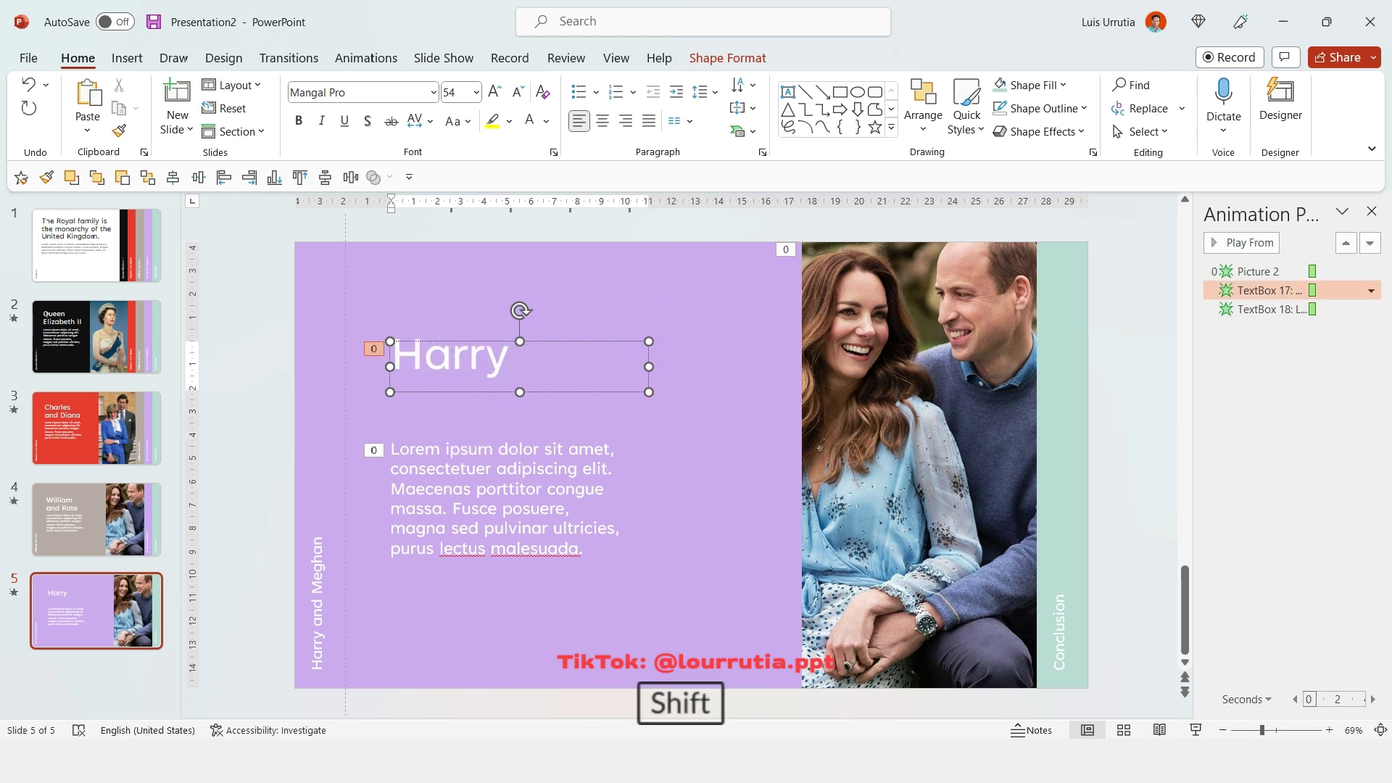
pyautogui.write('rry')
pyautogui.hotkey('shift', 'Return')
pyautogui.write('and')
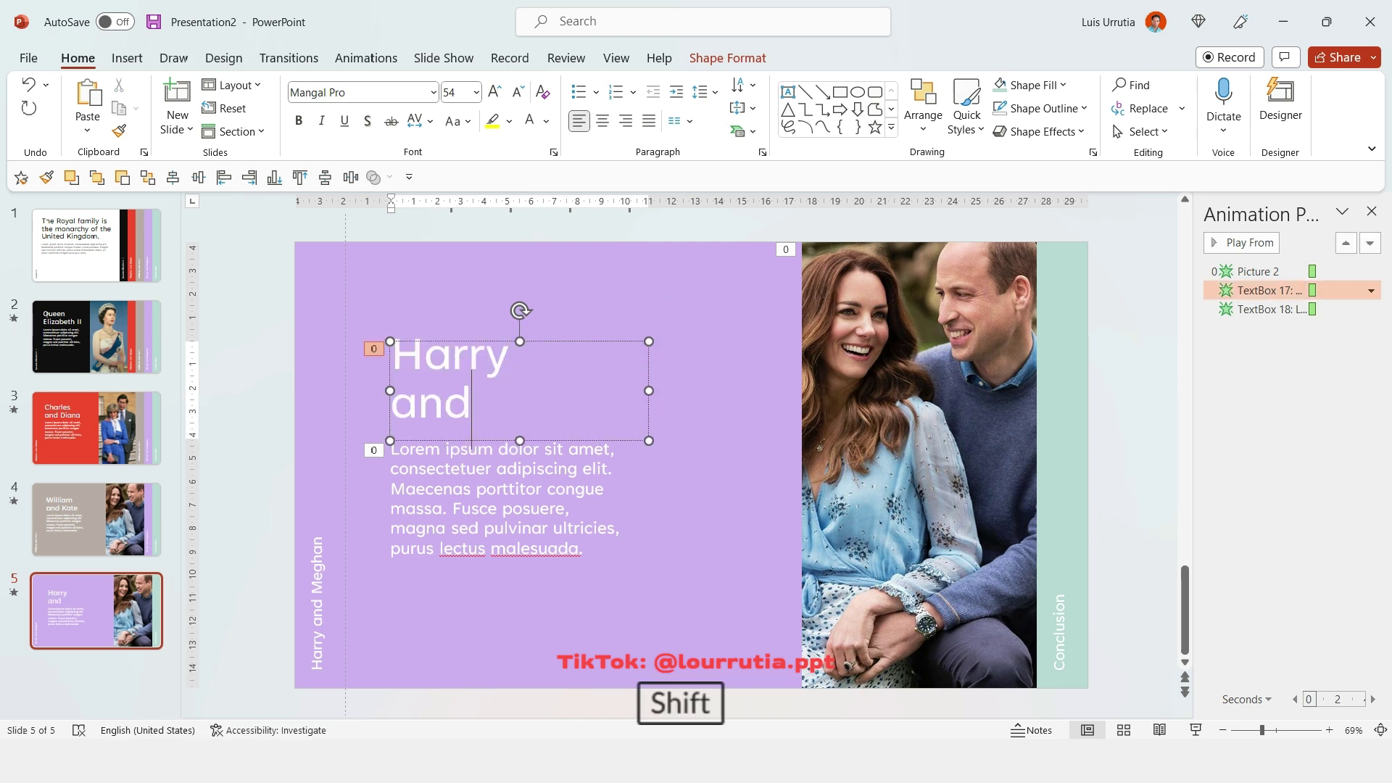
pyautogui.write(' Meghan')
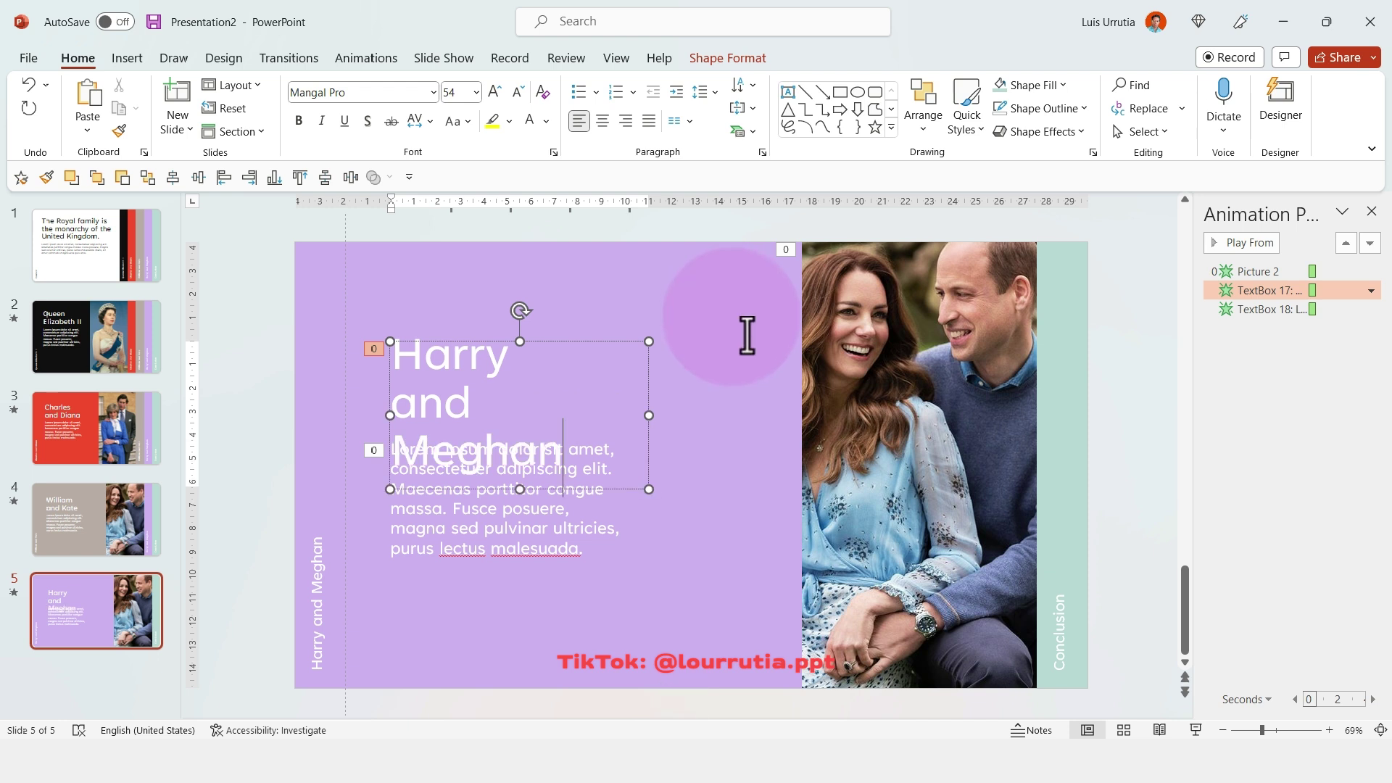
pyautogui.moveTo(649, 414); pyautogui.dragTo(682, 407)
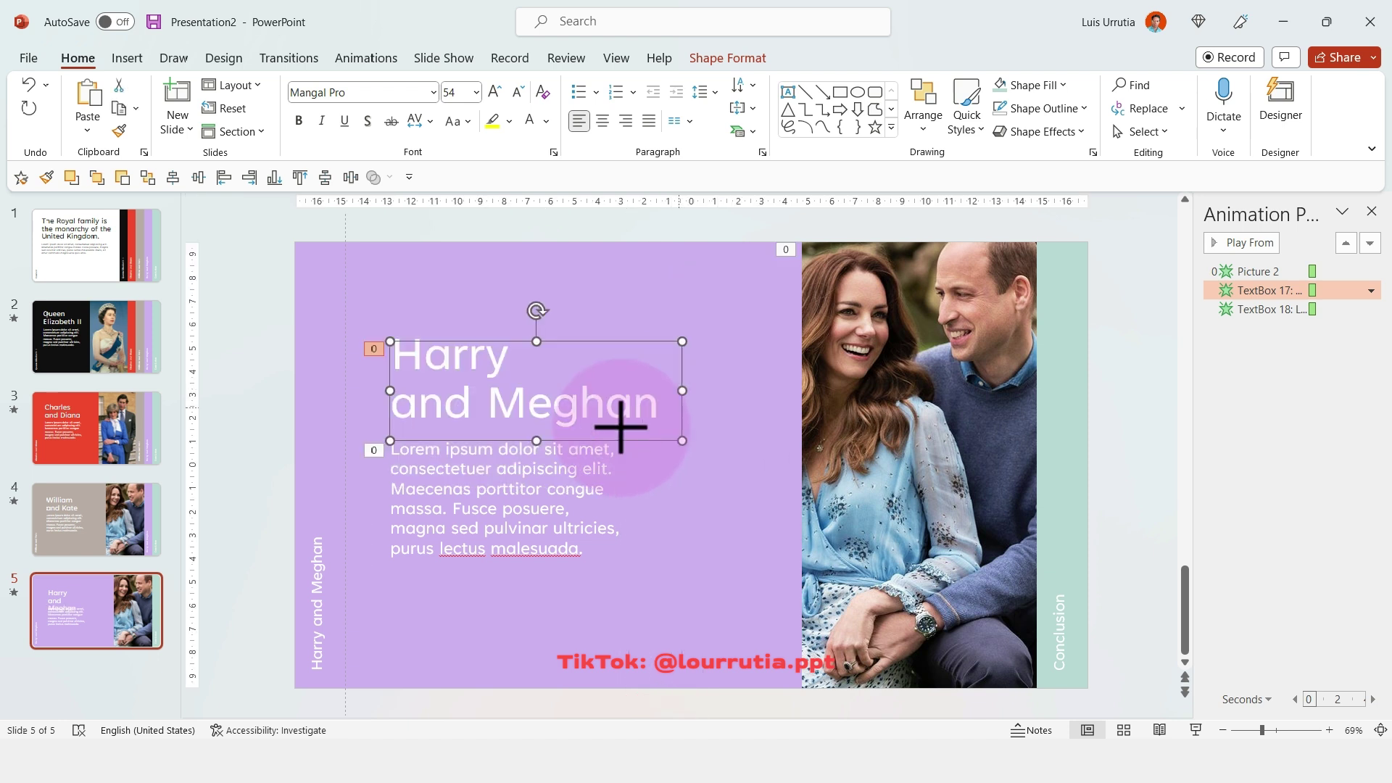
# Make the title and body text dark using the recent font color
pyautogui.keyDown('shift'); pyautogui.click(522, 479); pyautogui.keyUp('shift')
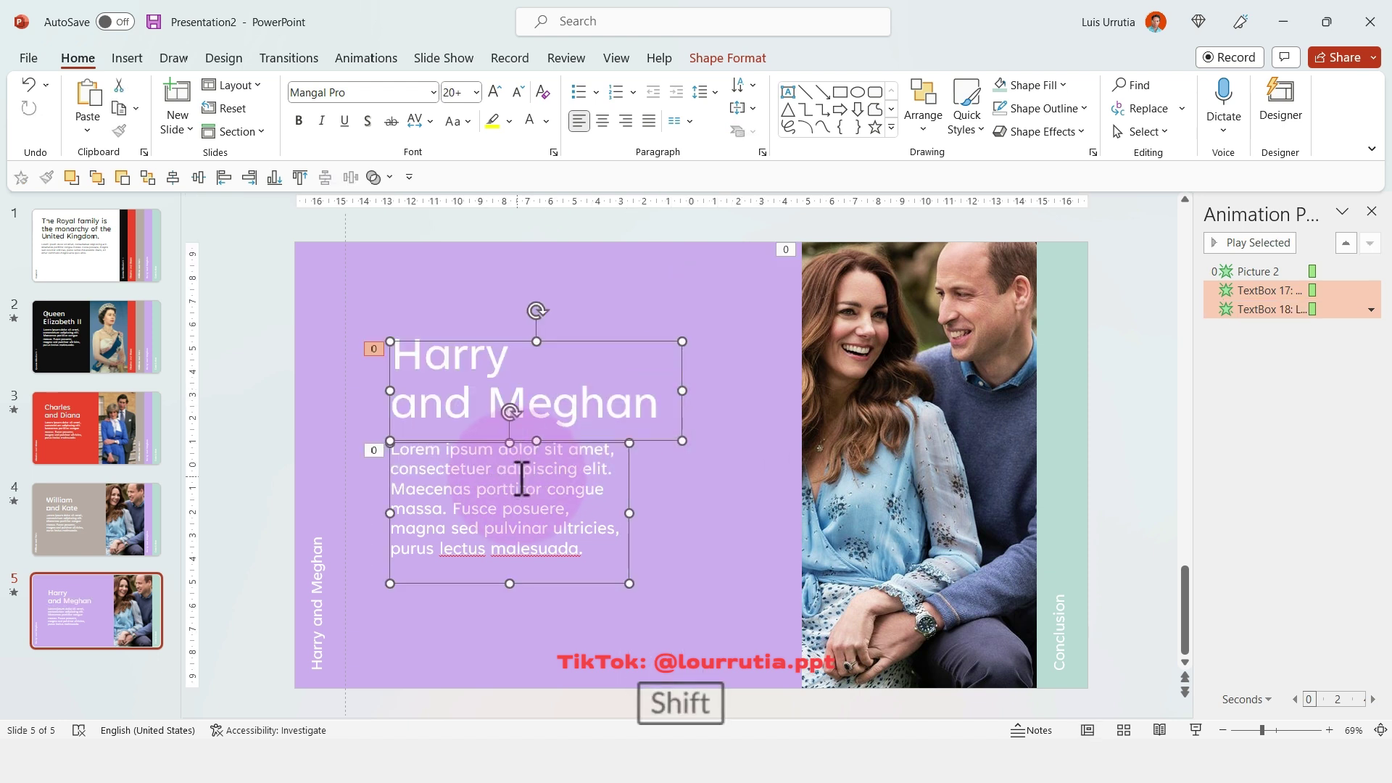
pyautogui.click(547, 121)
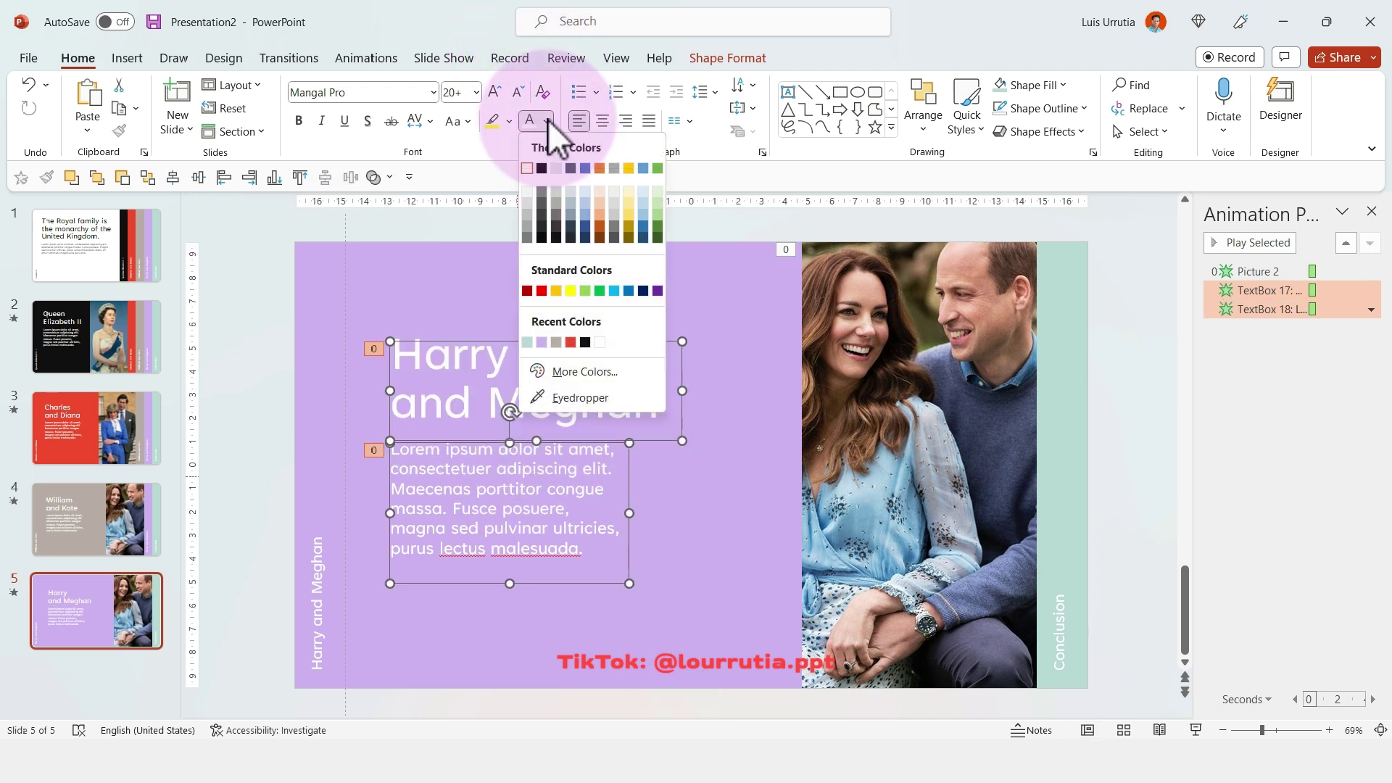
pyautogui.click(585, 342)
pyautogui.click(1088, 421)
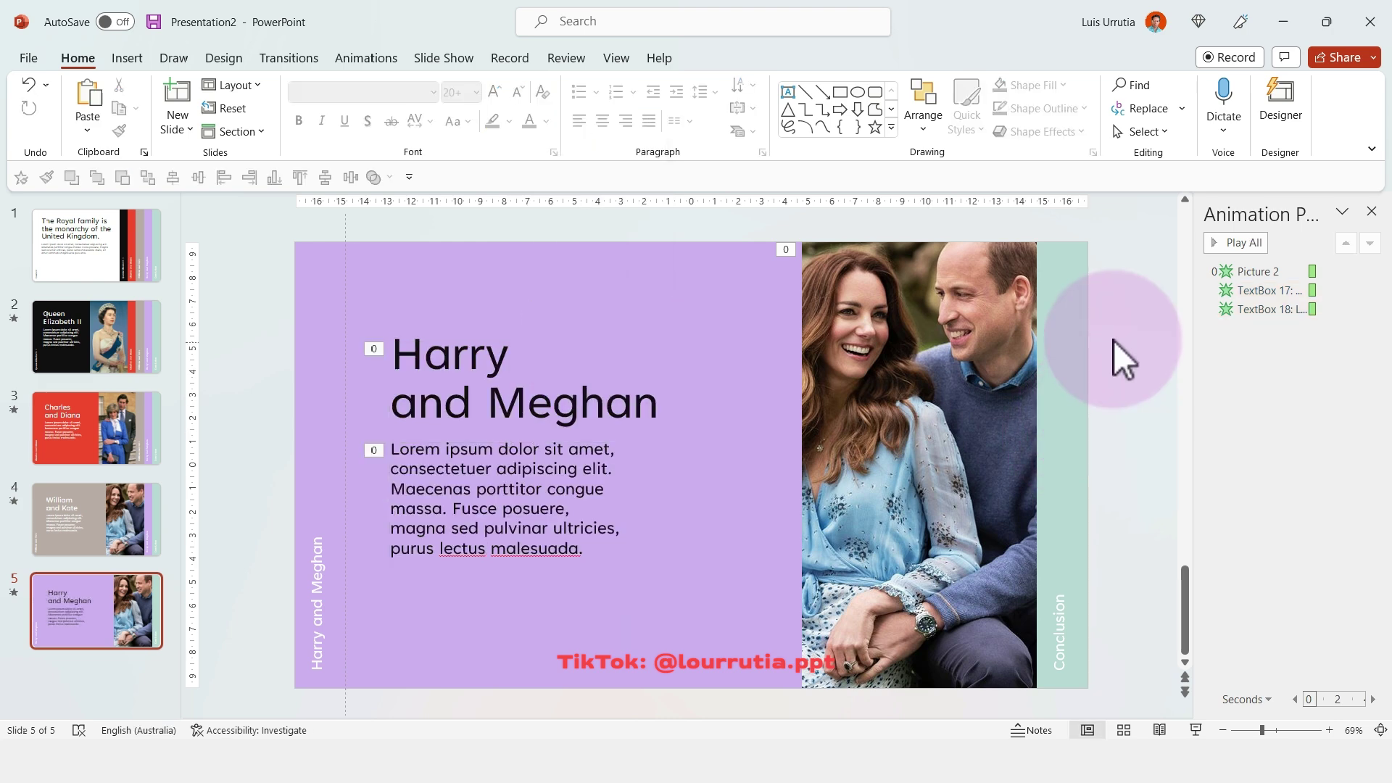
# Copy the Harry and Meghan portrait from the browser's image search
pyautogui.hotkey('alt', 'Tab')
pyautogui.rightClick(1113, 381)
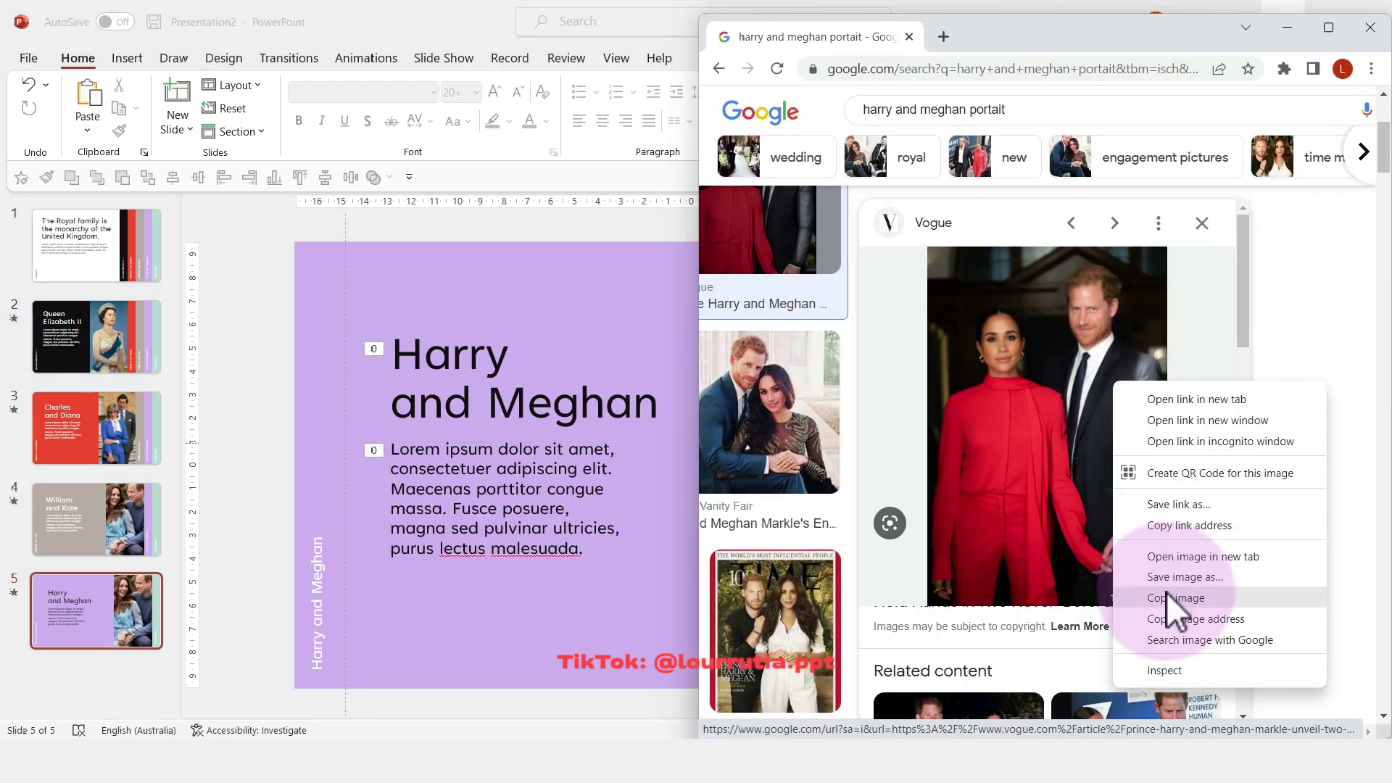
pyautogui.click(1175, 598)
# Change the Kate and William picture to the Harry and Meghan portrait from the clipboard
pyautogui.click(643, 223)
pyautogui.click(872, 290)
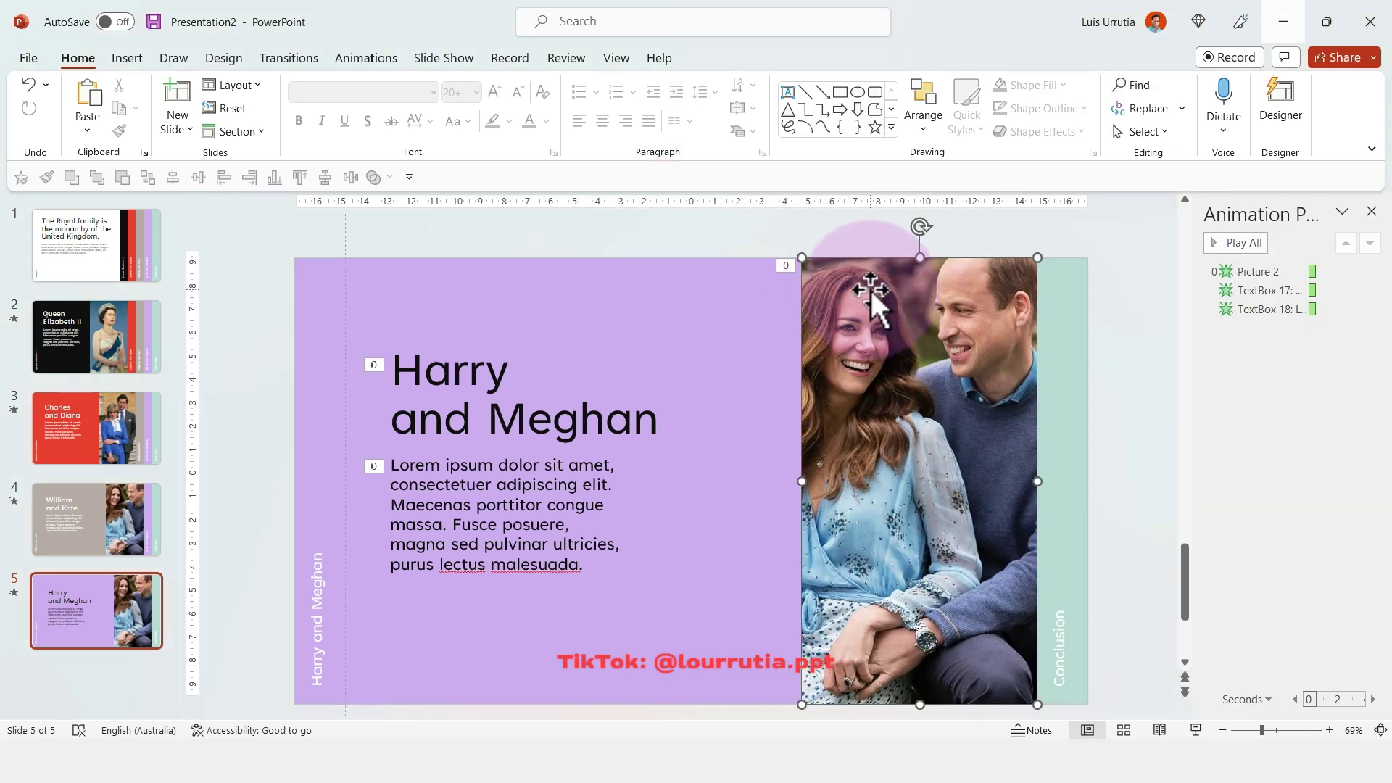
pyautogui.rightClick(872, 290)
pyautogui.moveTo(994, 450)
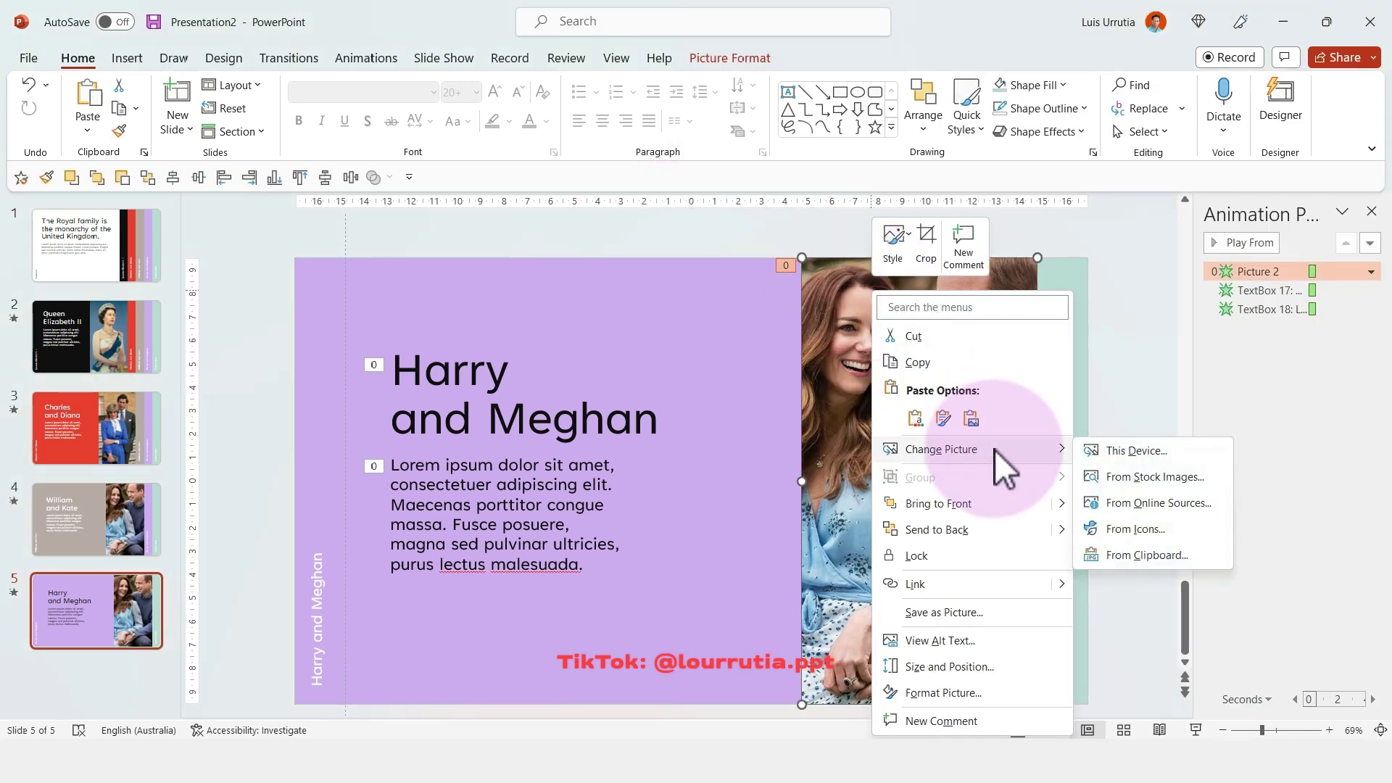
pyautogui.click(1143, 555)
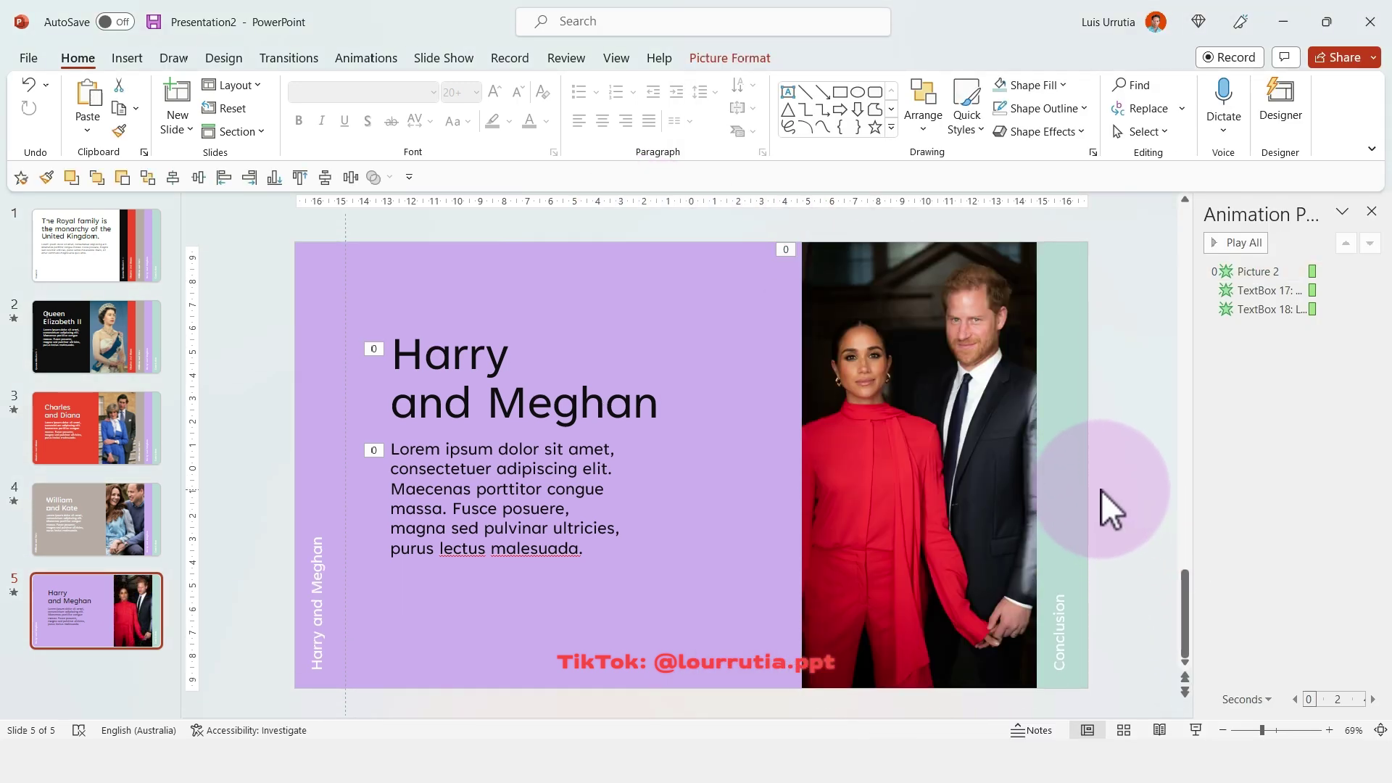
# Send the teal Conclusion stripe to the back behind the photo
pyautogui.moveTo(1108, 232); pyautogui.dragTo(1033, 699)
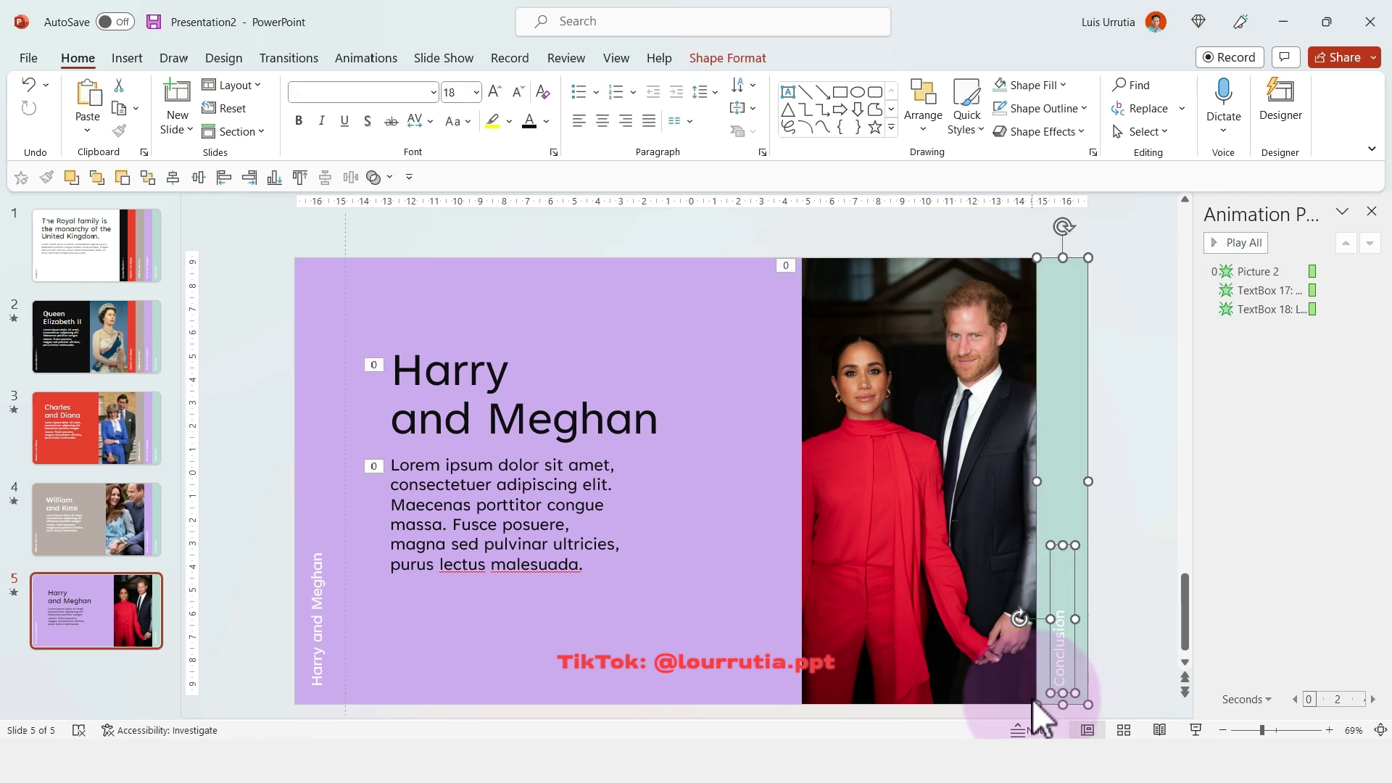
pyautogui.rightClick(1067, 333)
pyautogui.click(1124, 511)
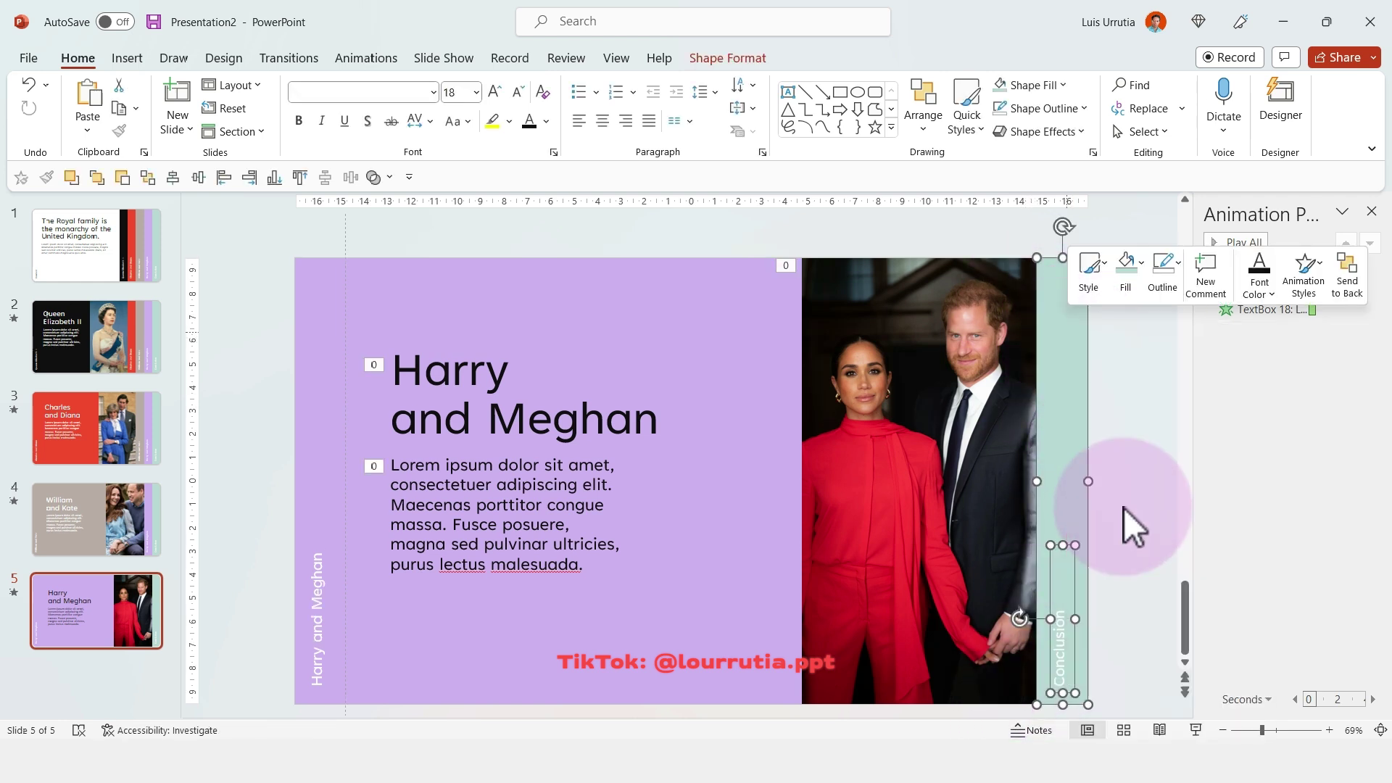
pyautogui.click(1098, 398)
pyautogui.click(149, 632)
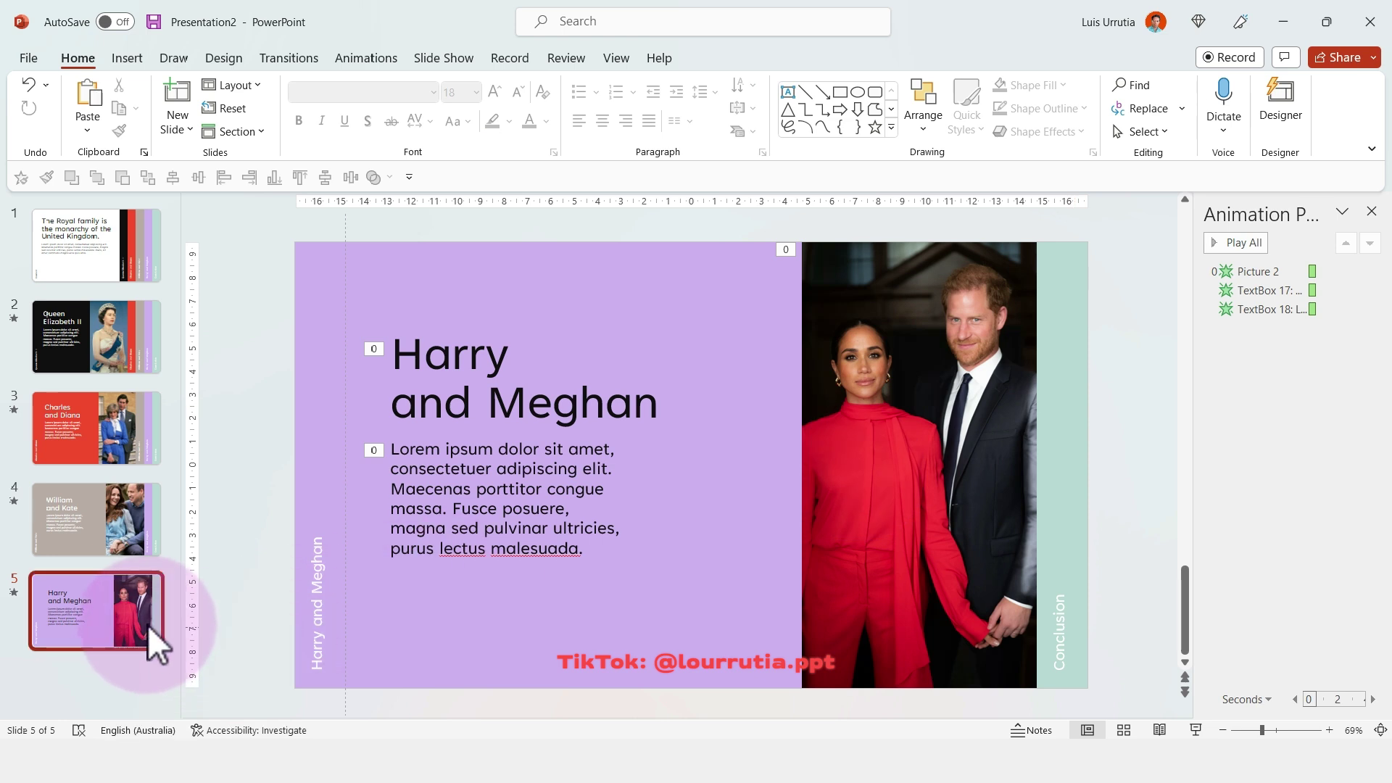
# Duplicate slide 5 as a new slide and remove all three of its animations
pyautogui.hotkey('ctrl', 'd')
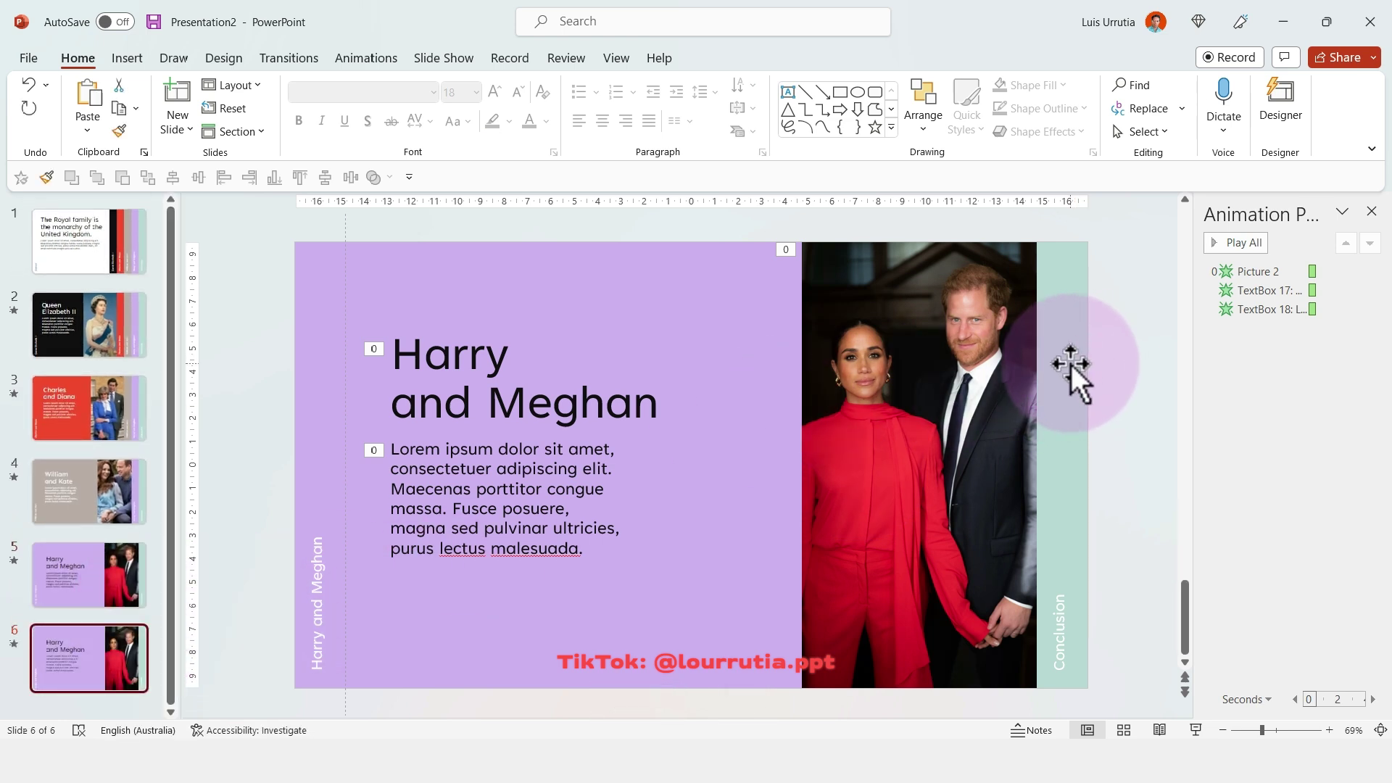
pyautogui.click(1255, 309)
pyautogui.keyDown('shift'); pyautogui.click(1259, 273); pyautogui.keyUp('shift')
pyautogui.rightClick(1275, 272)
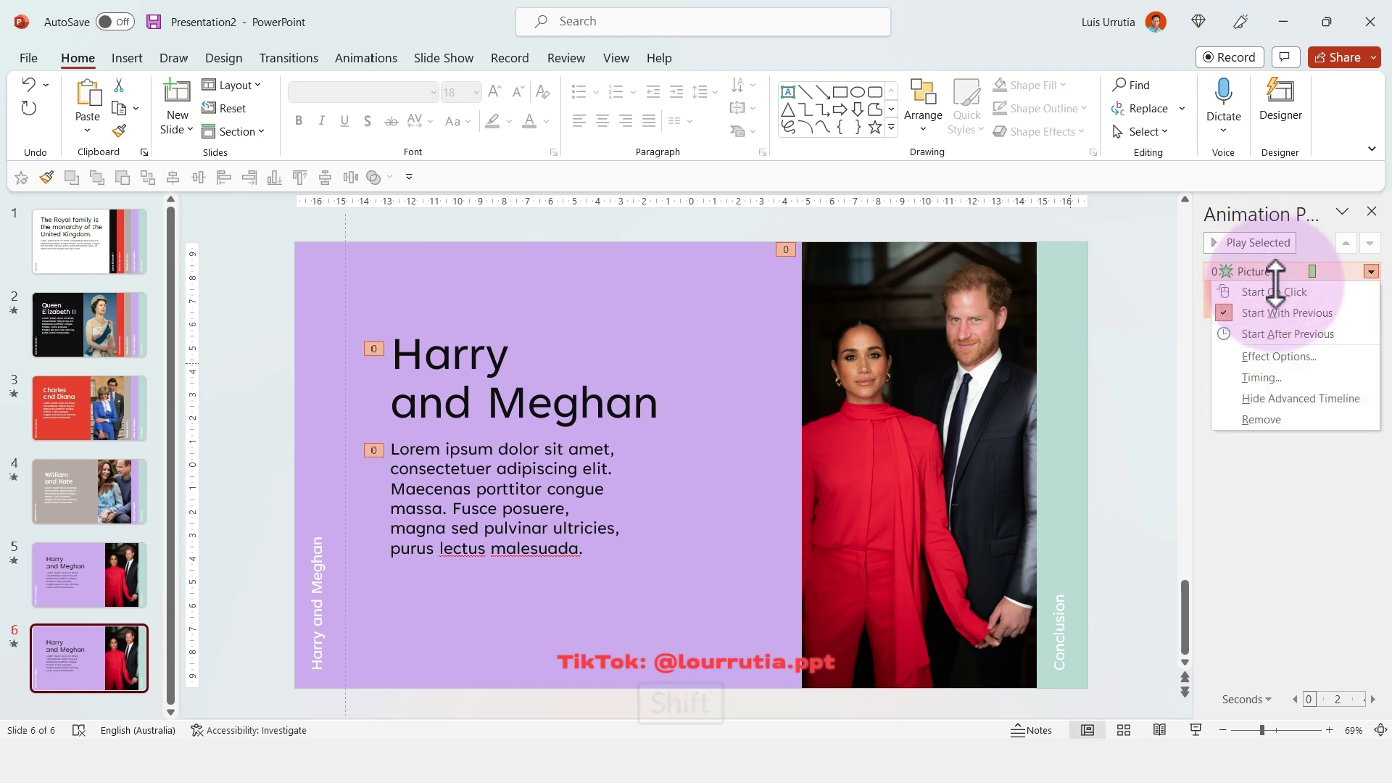
pyautogui.click(1322, 422)
# Stretch the teal stripe over the whole slide and move the Conclusion label to the left edge
pyautogui.click(1050, 438)
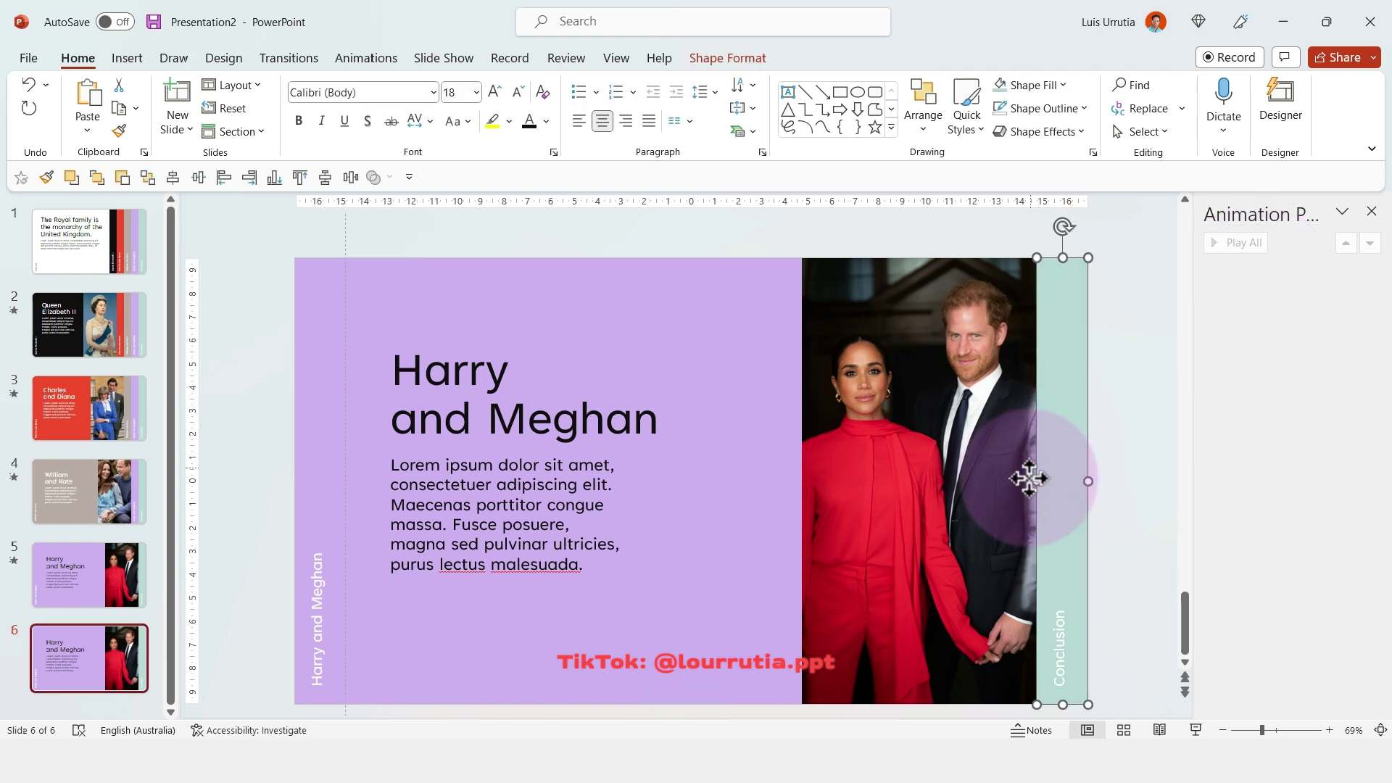
pyautogui.moveTo(1039, 480); pyautogui.dragTo(286, 459)
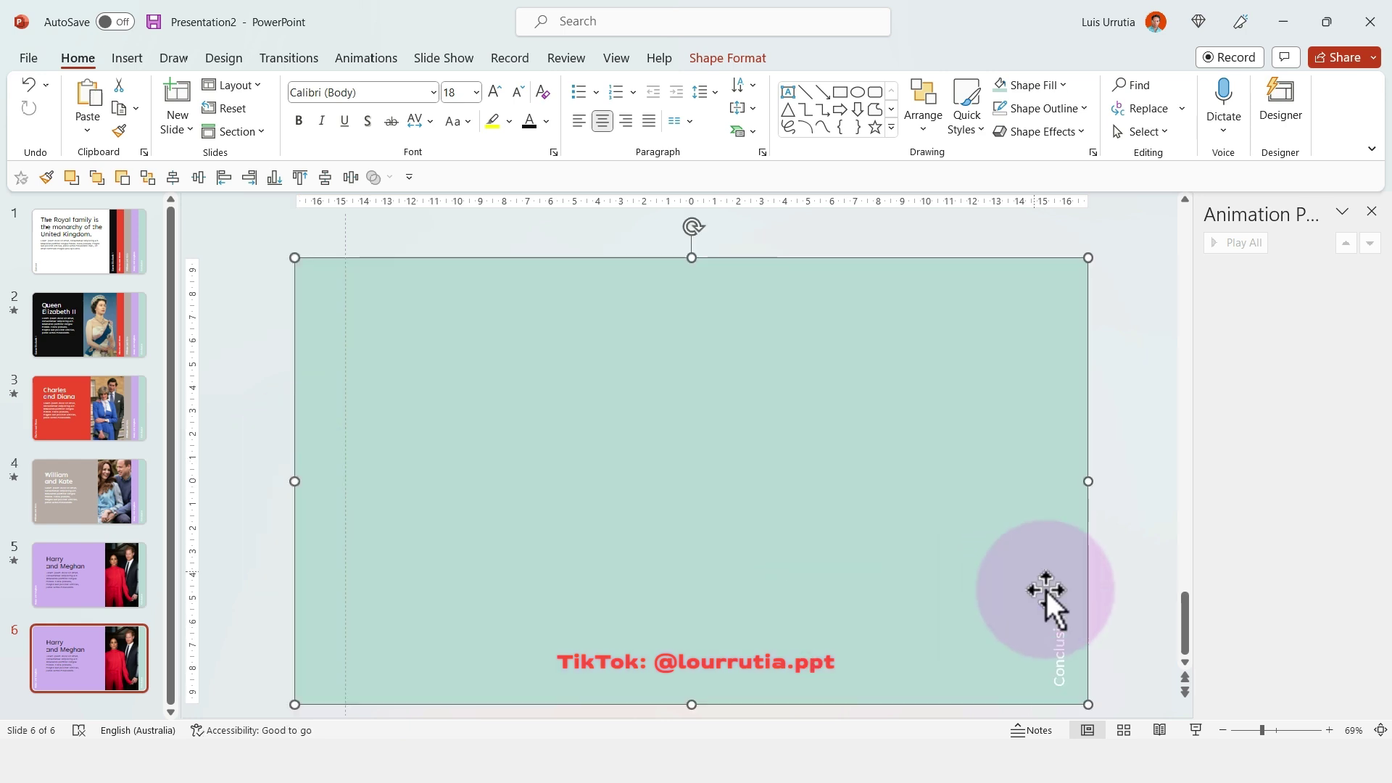
pyautogui.click(1070, 616)
pyautogui.moveTo(1069, 584); pyautogui.dragTo(333, 594)
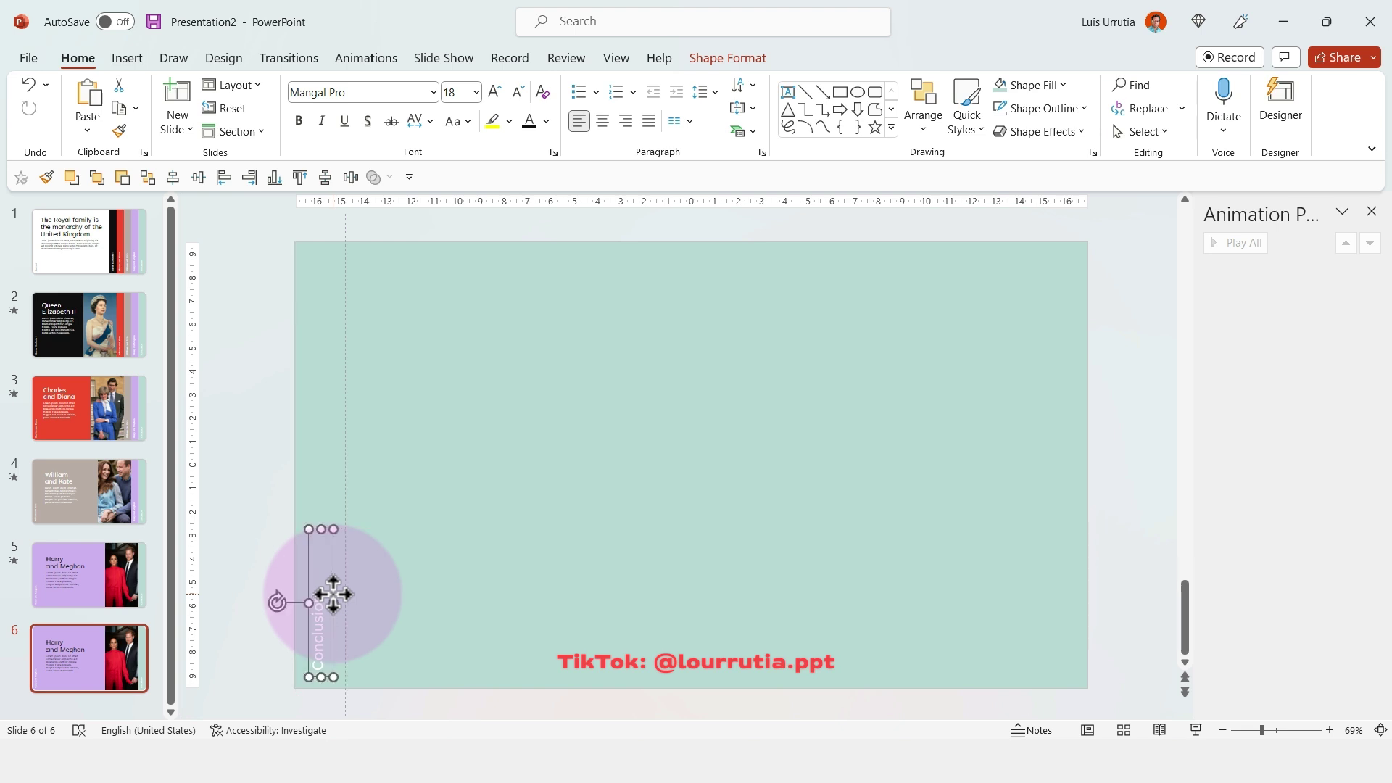
pyautogui.moveTo(333, 593); pyautogui.dragTo(332, 594)
# Copy the Harry and Meghan title and body text from slide 5
pyautogui.press('pageup')
pyautogui.keyDown('shift'); pyautogui.click(467, 513); pyautogui.keyUp('shift')
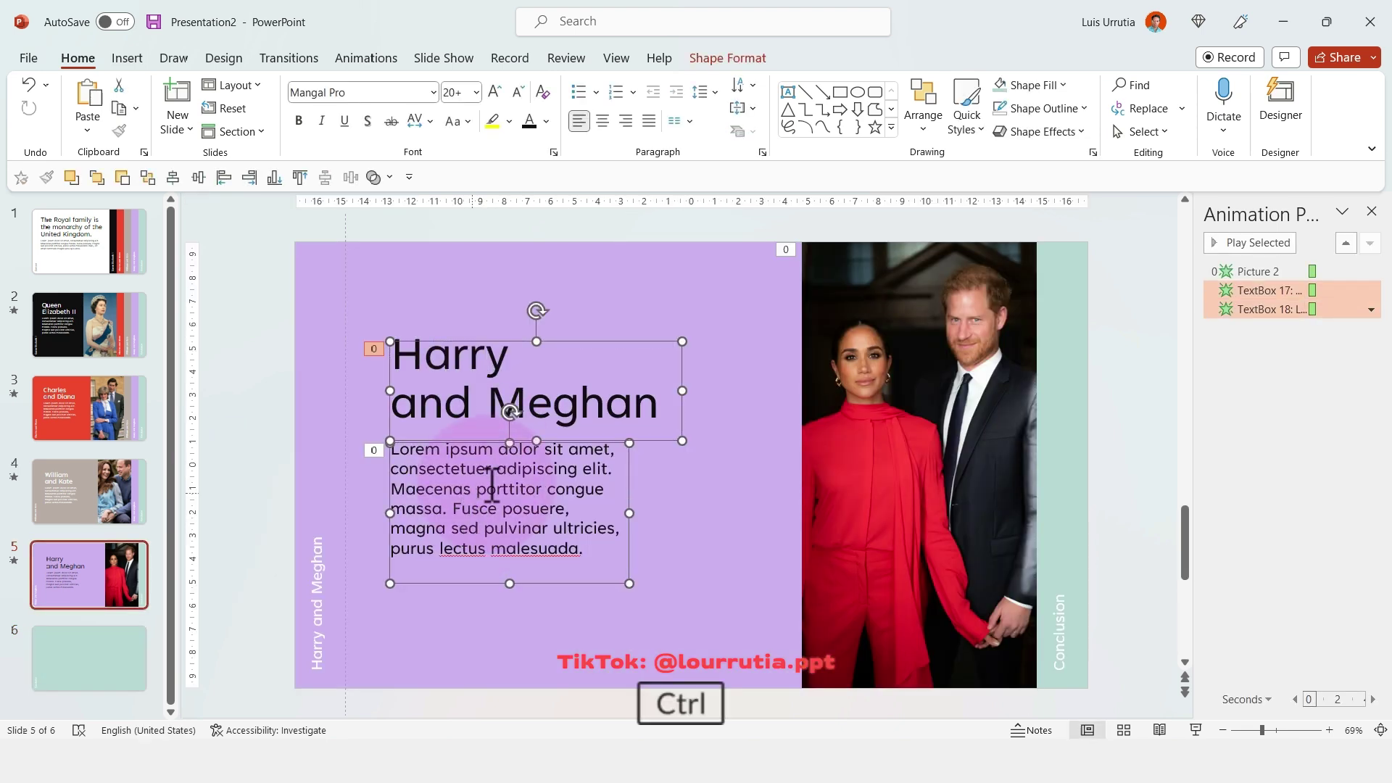
pyautogui.hotkey('ctrl', 'c')
# Paste the title and body onto slide 6 and retitle it 'In conclusion,'
pyautogui.click(148, 654)
pyautogui.hotkey('ctrl', 'v')
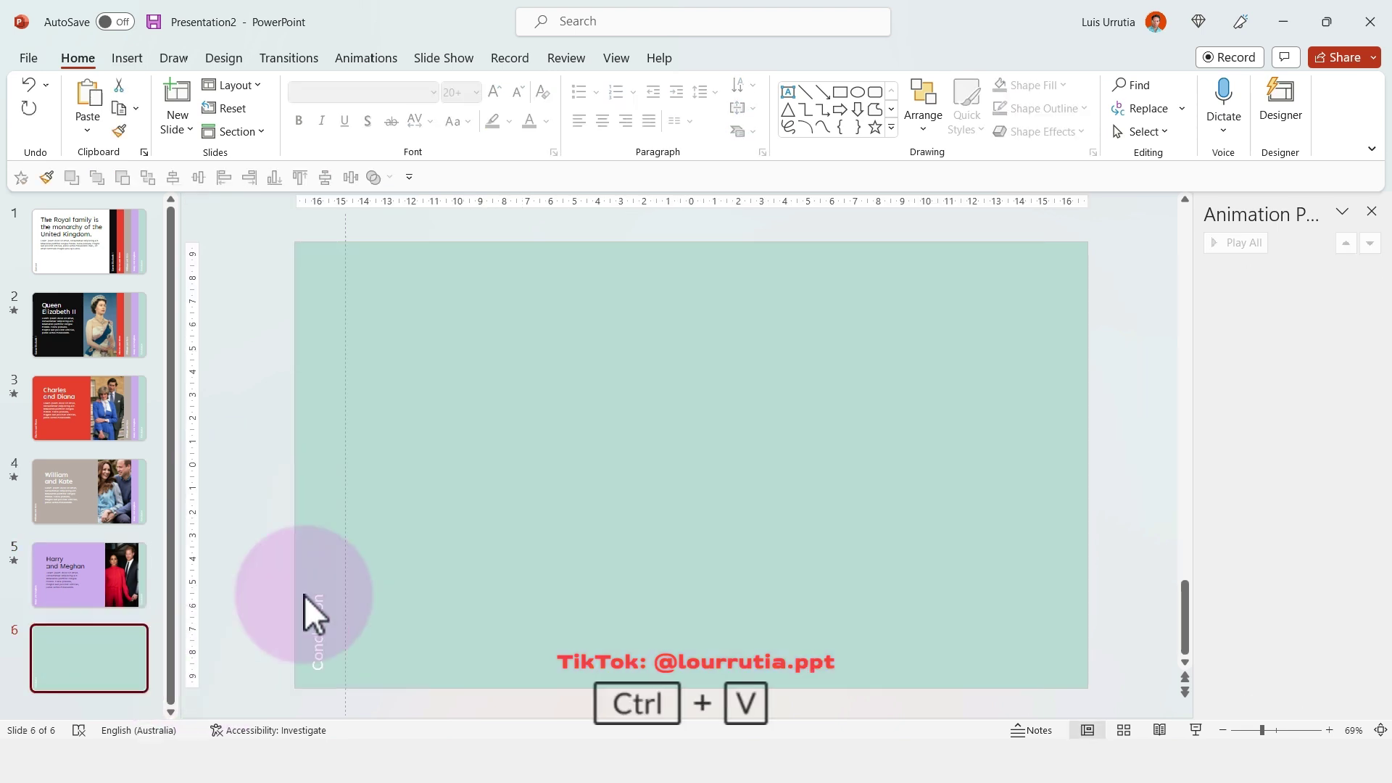
pyautogui.click(455, 364)
pyautogui.hotkey('ctrl', 'a')
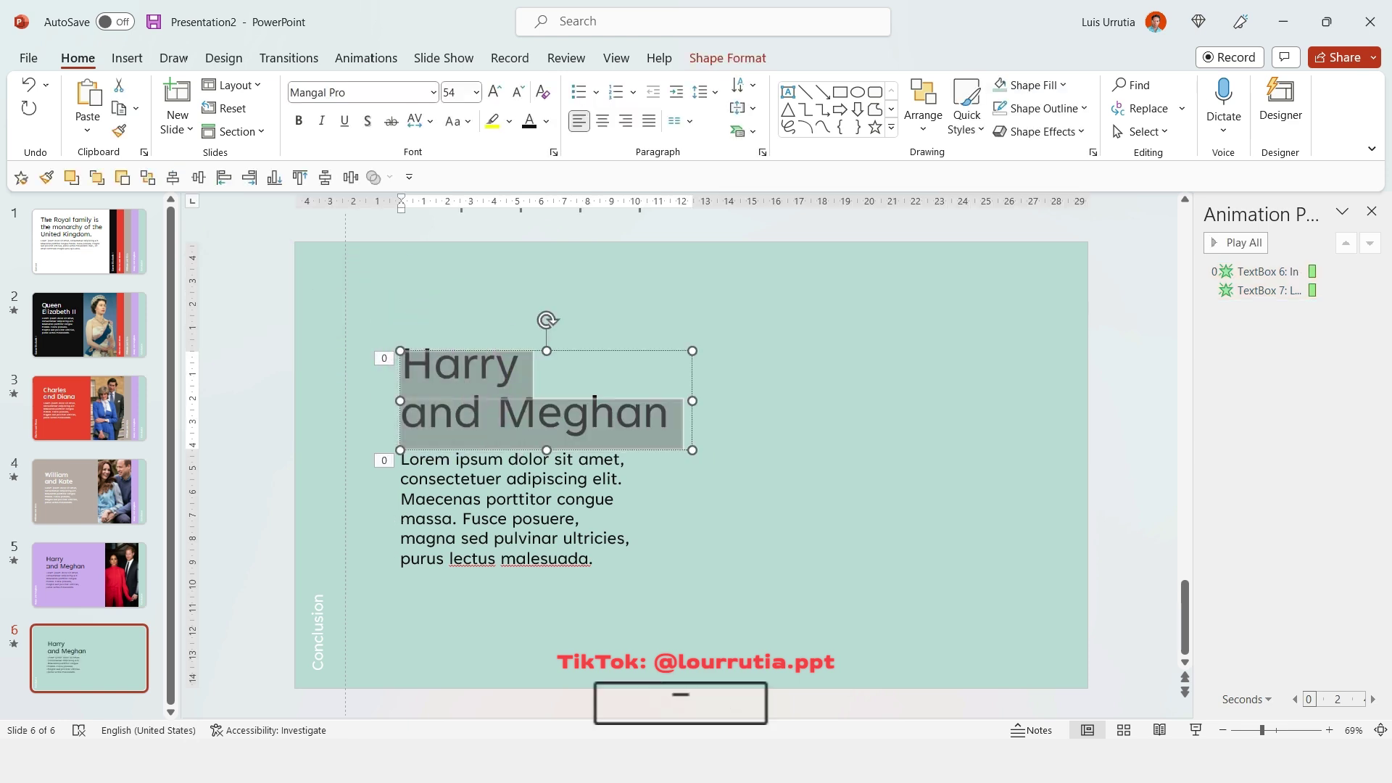
pyautogui.write('In conclusion')
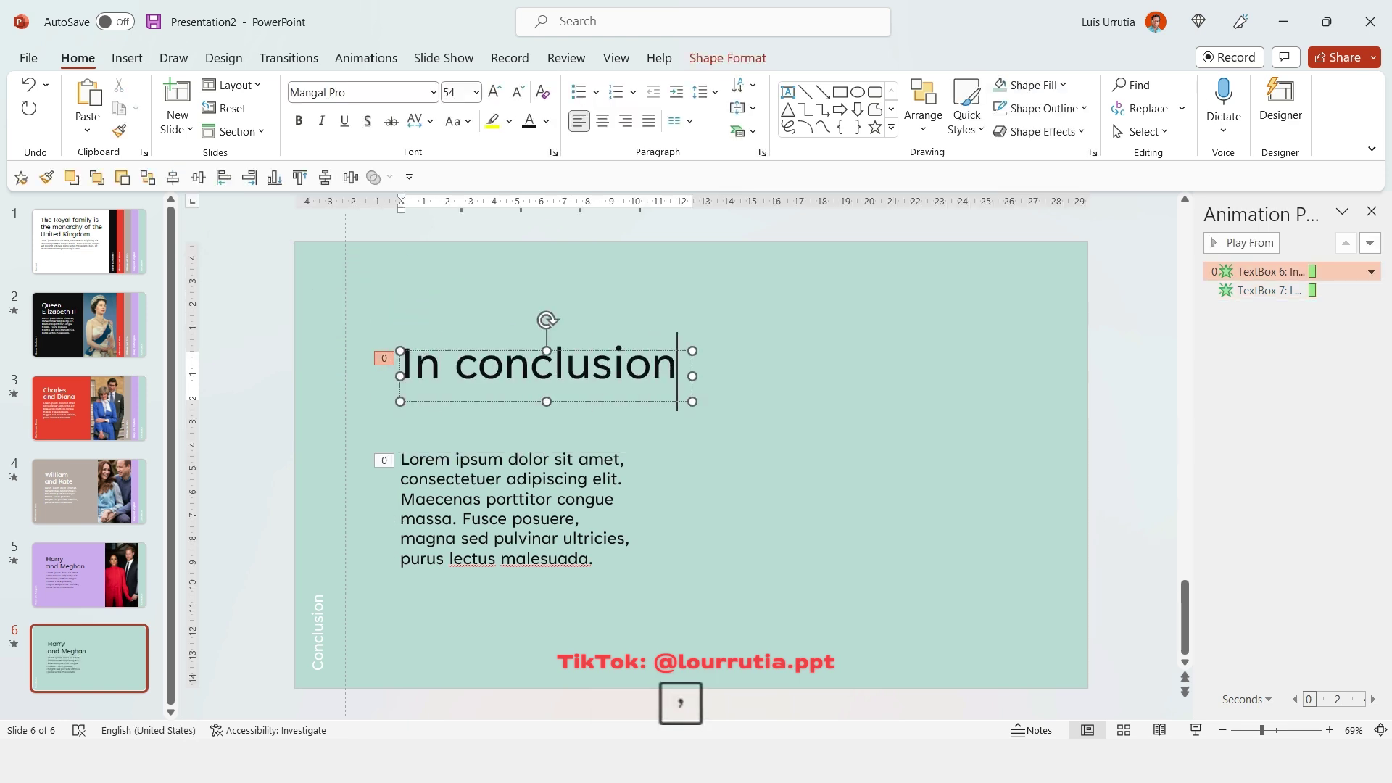
pyautogui.write(',')
# Move the body paragraph up beneath the heading, making its box wider and shorter
pyautogui.click(481, 518)
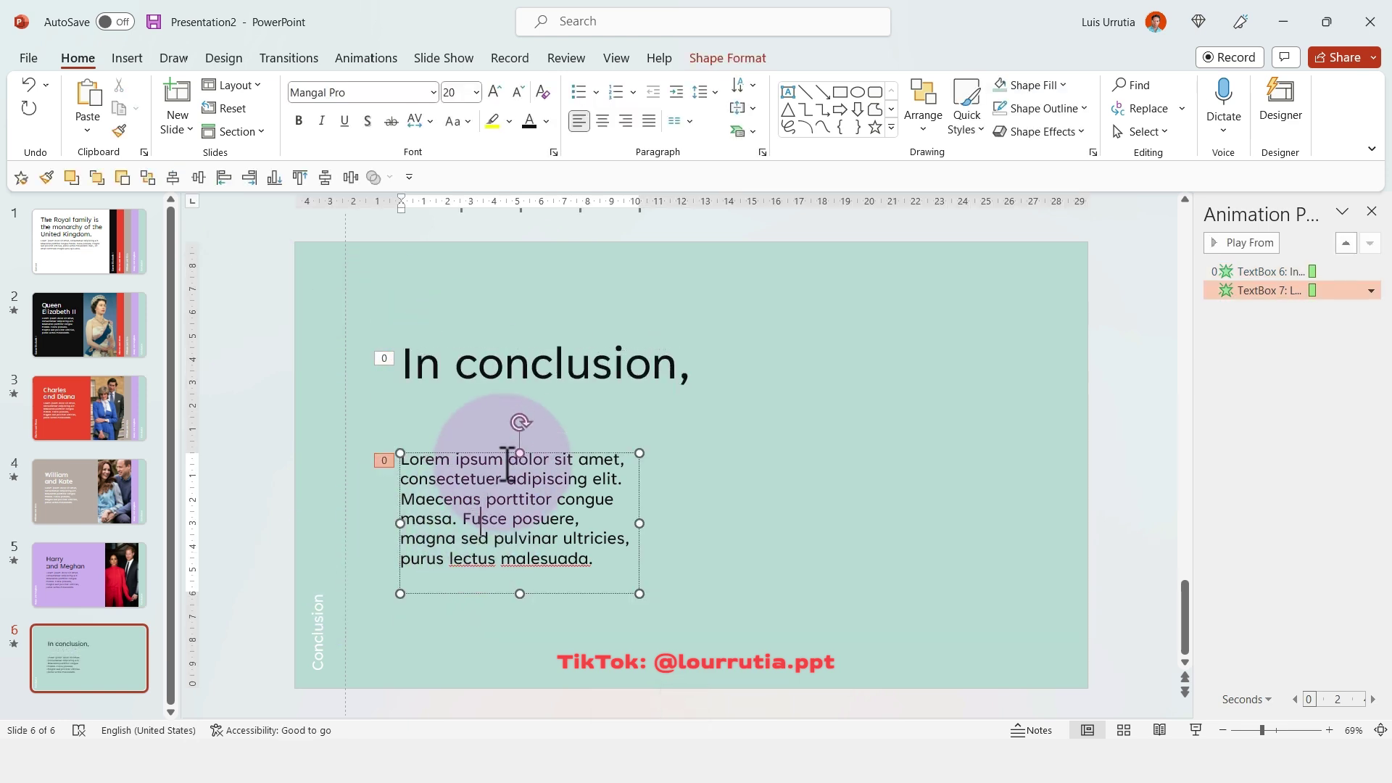
pyautogui.moveTo(502, 454); pyautogui.dragTo(499, 399)
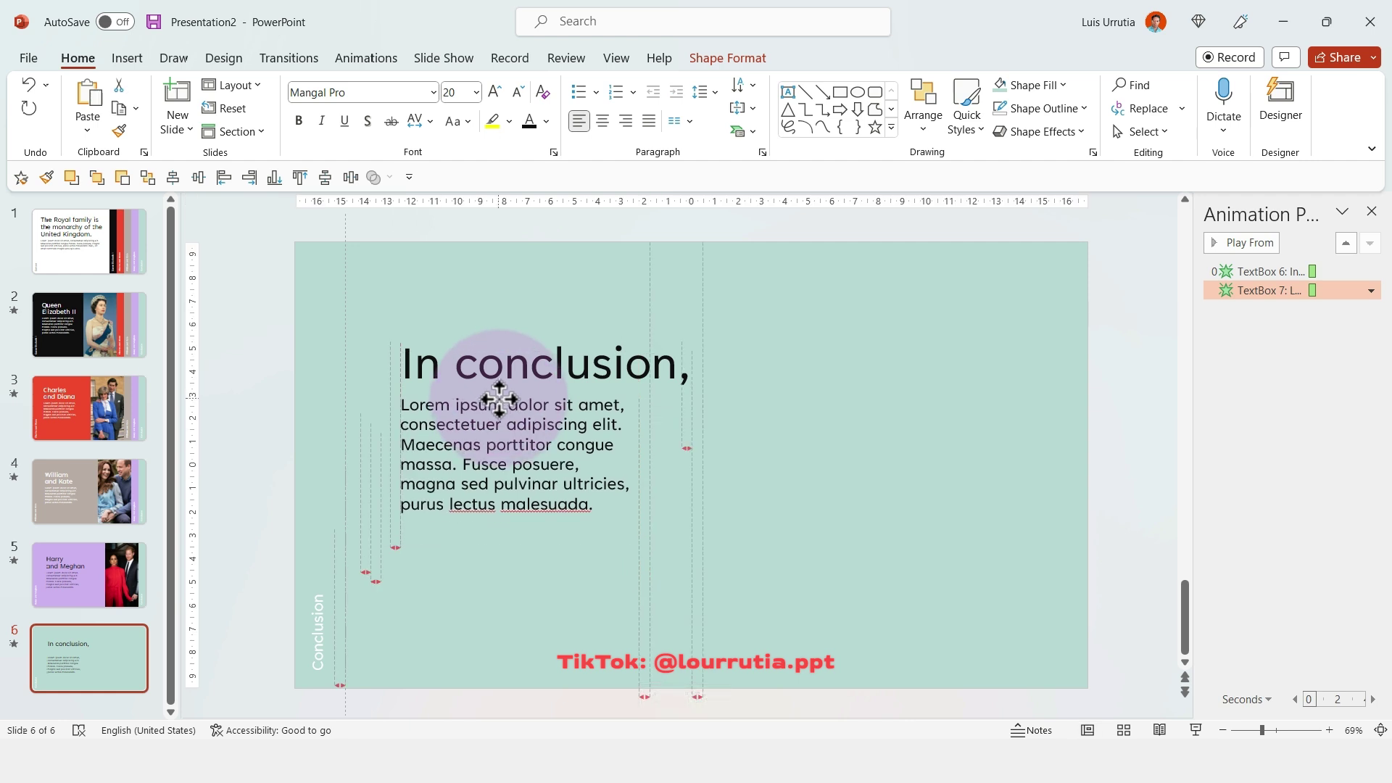
pyautogui.moveTo(640, 468); pyautogui.dragTo(739, 466)
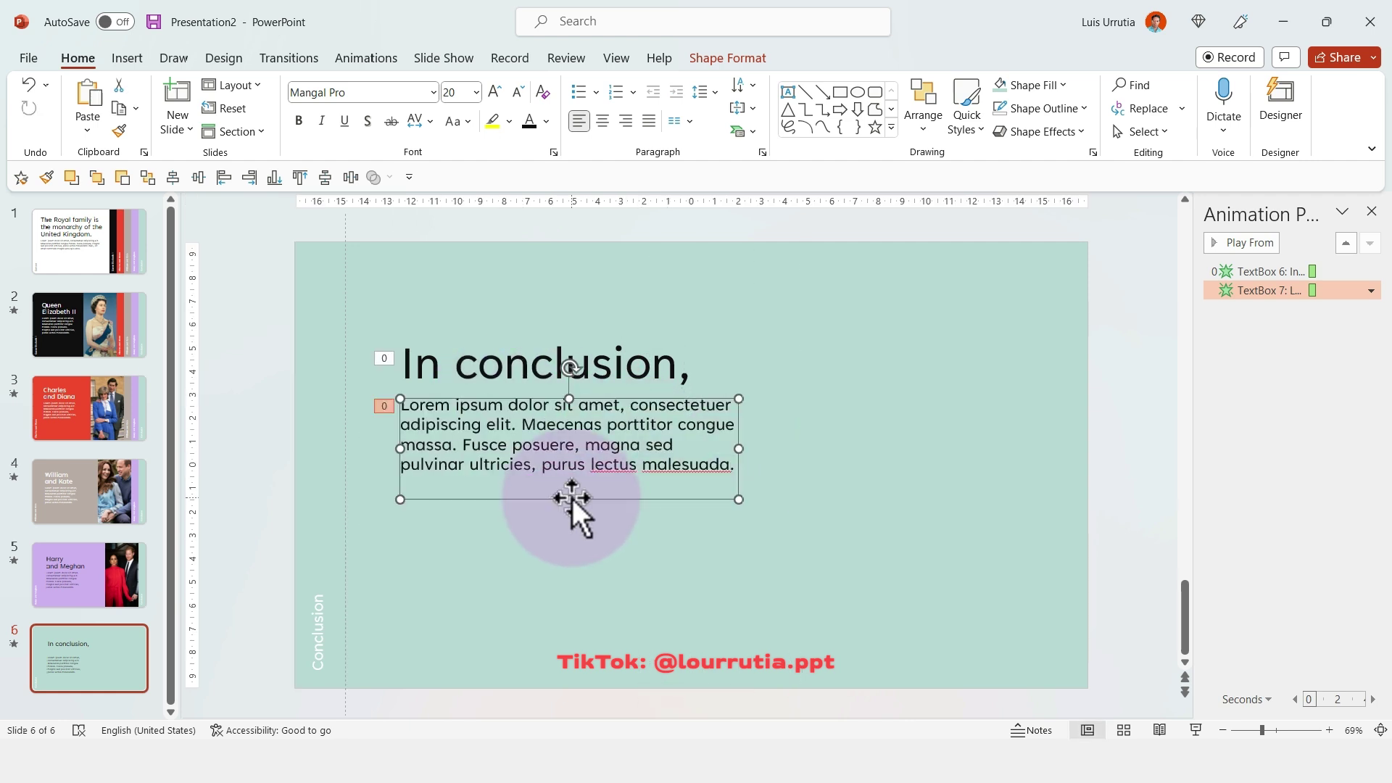
pyautogui.moveTo(570, 498); pyautogui.dragTo(577, 483)
pyautogui.click(237, 338)
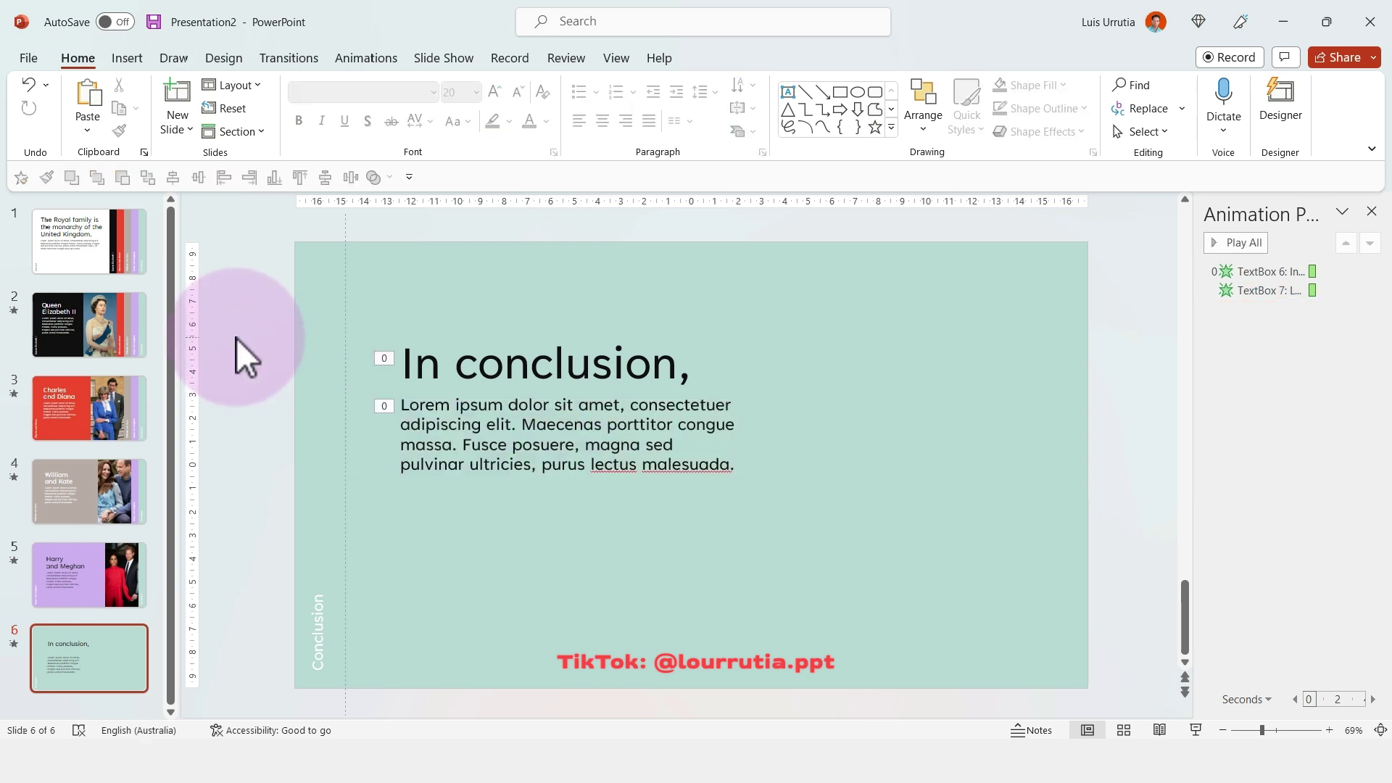
pyautogui.click(77, 650)
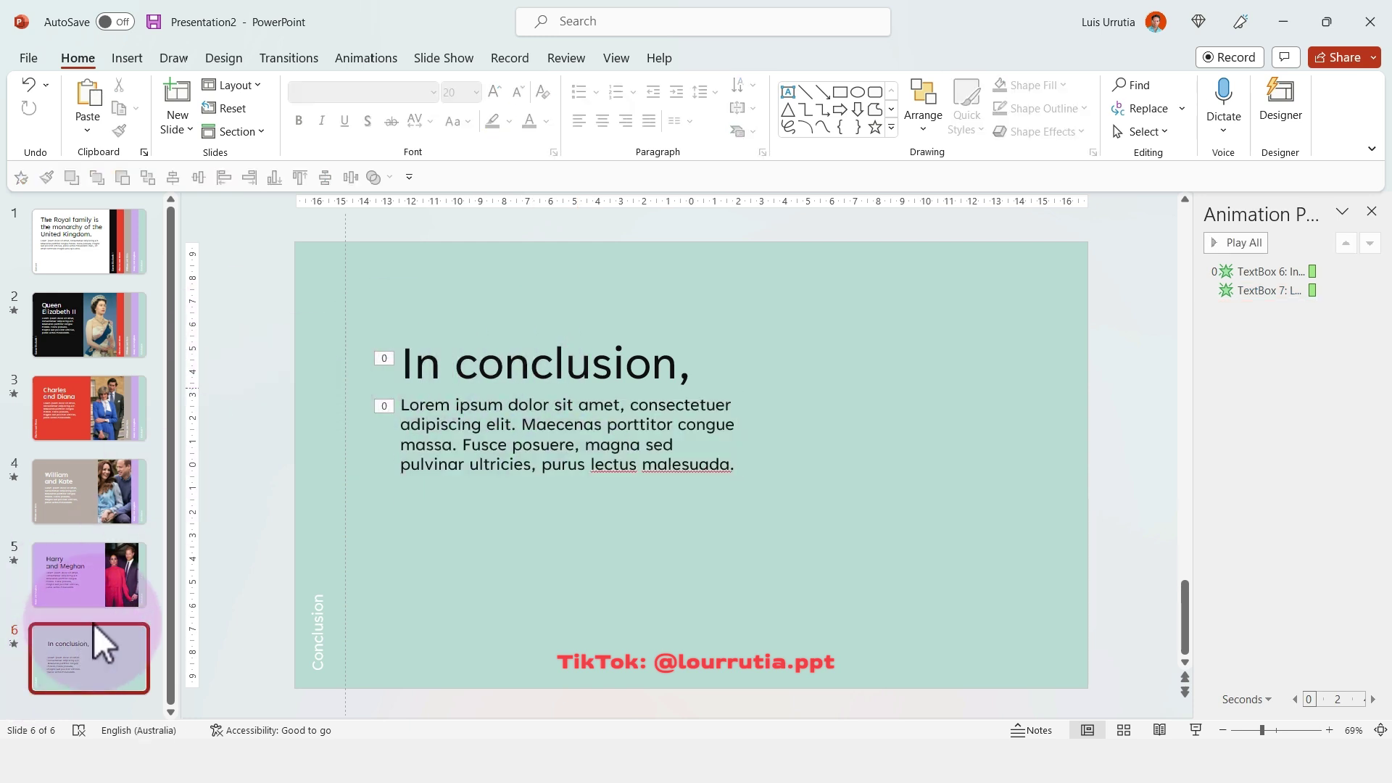
# Select slides 1 through 6 and bring up the Transitions settings
pyautogui.keyDown('shift'); pyautogui.click(124, 242); pyautogui.keyUp('shift')
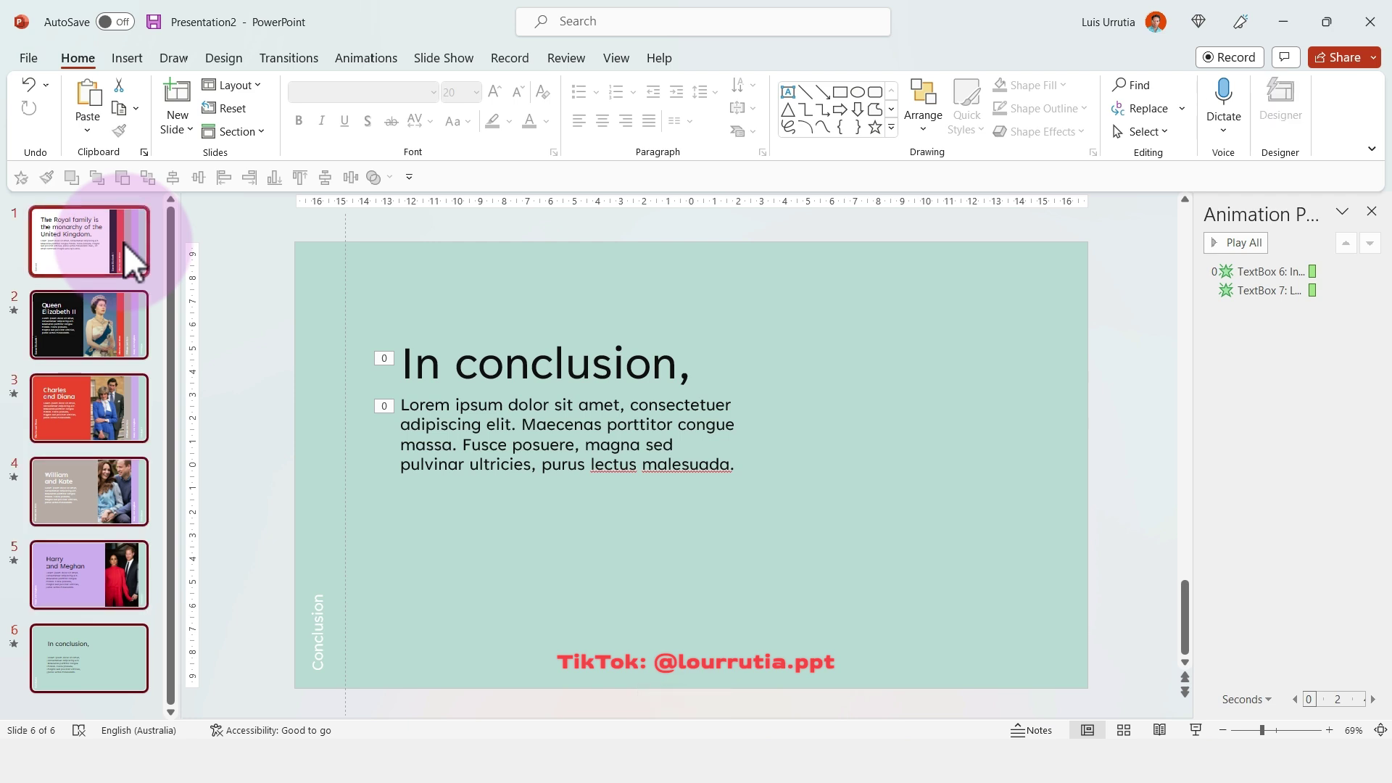
pyautogui.click(279, 61)
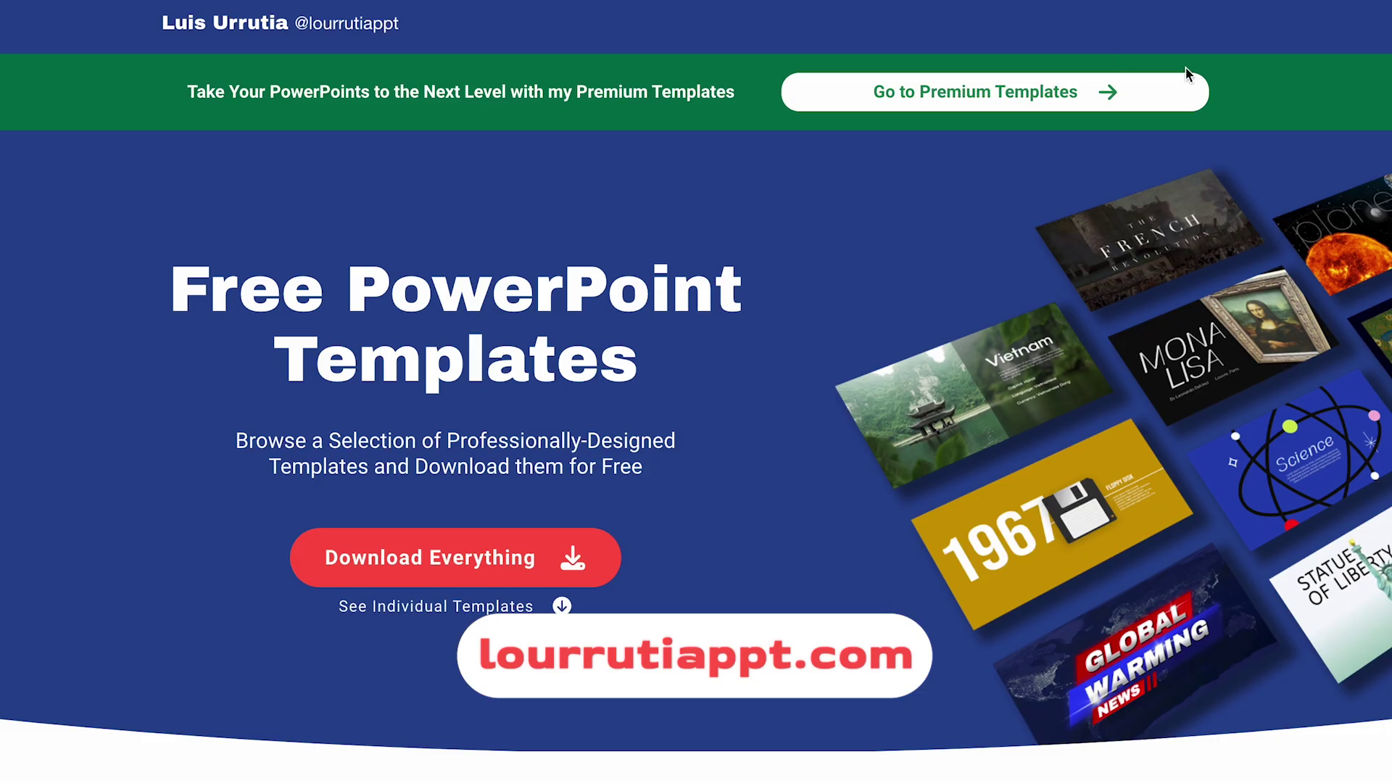
pyautogui.scroll(-10, 1369, 109)
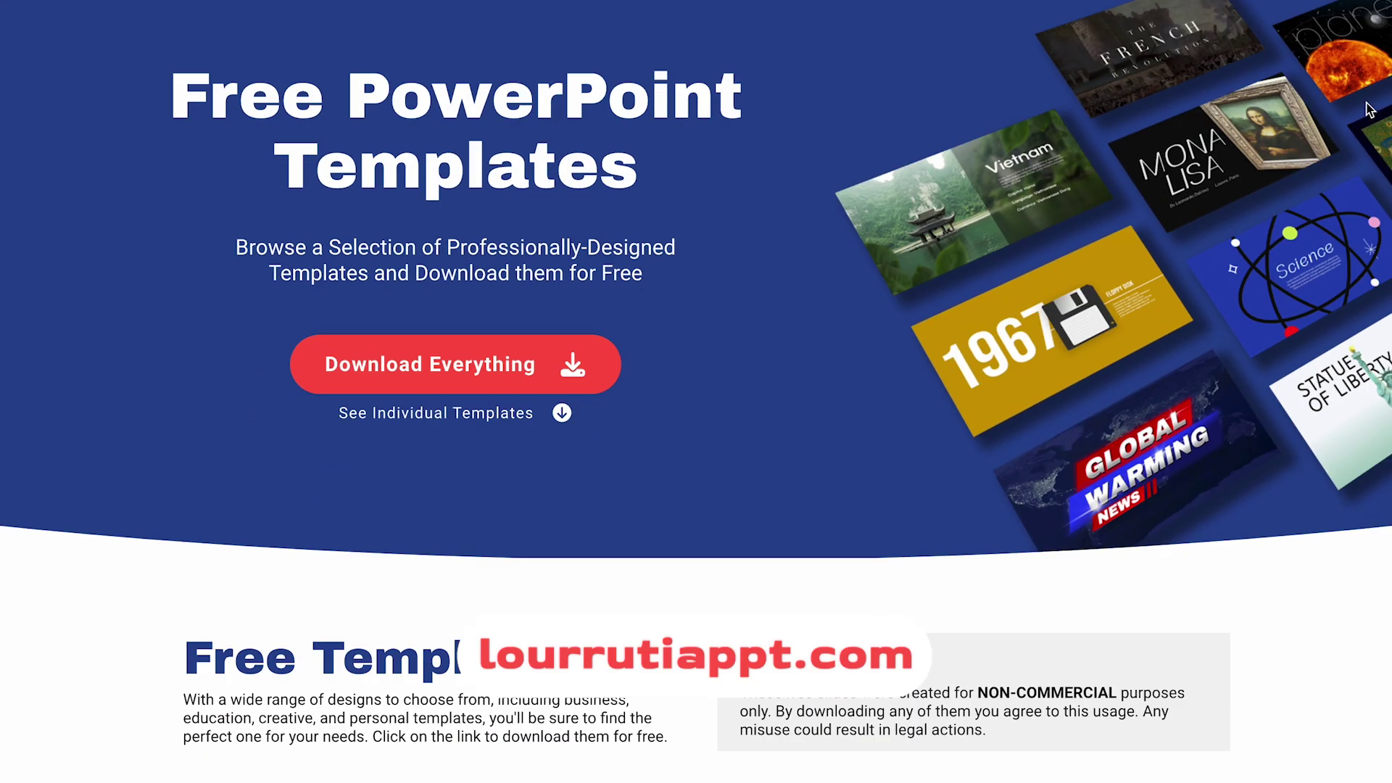
pyautogui.scroll(-5, 1370, 109)
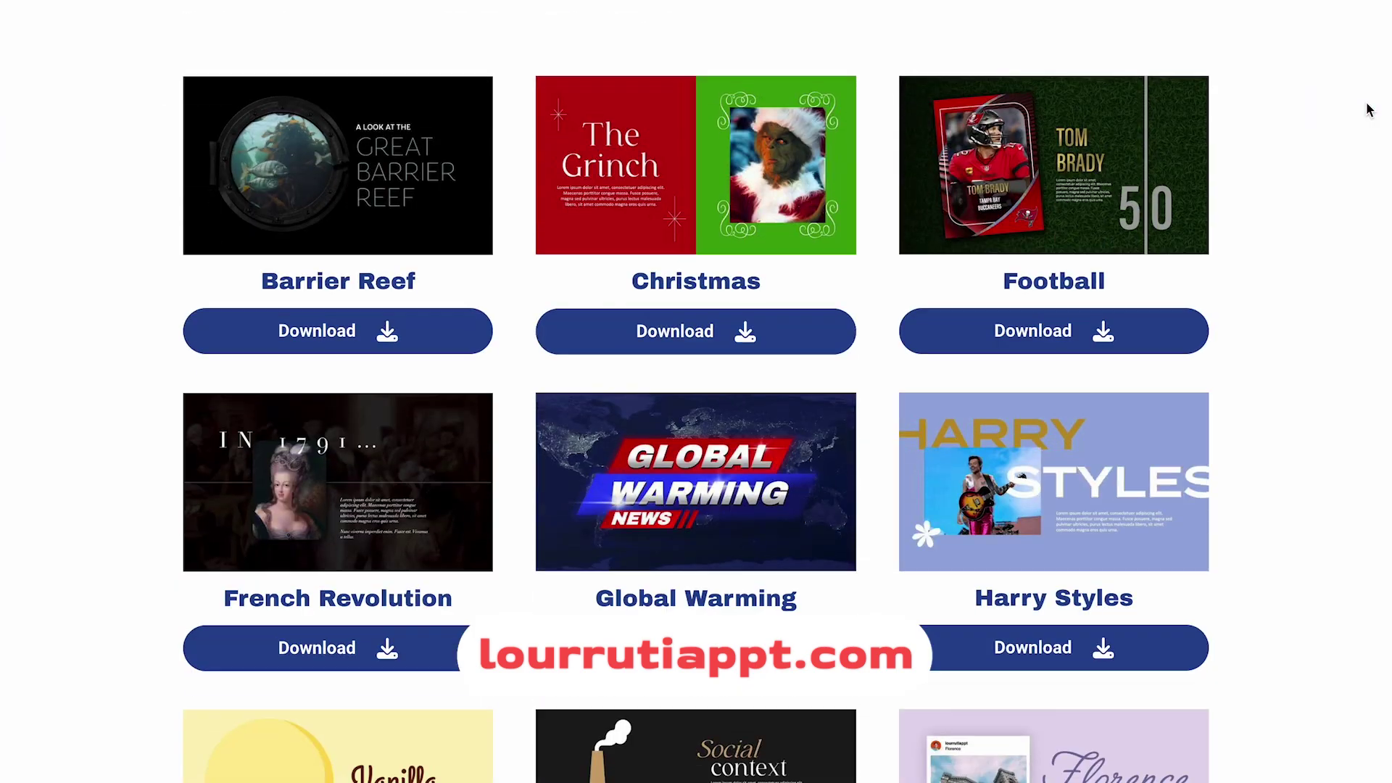
pyautogui.scroll(-14, 1370, 110)
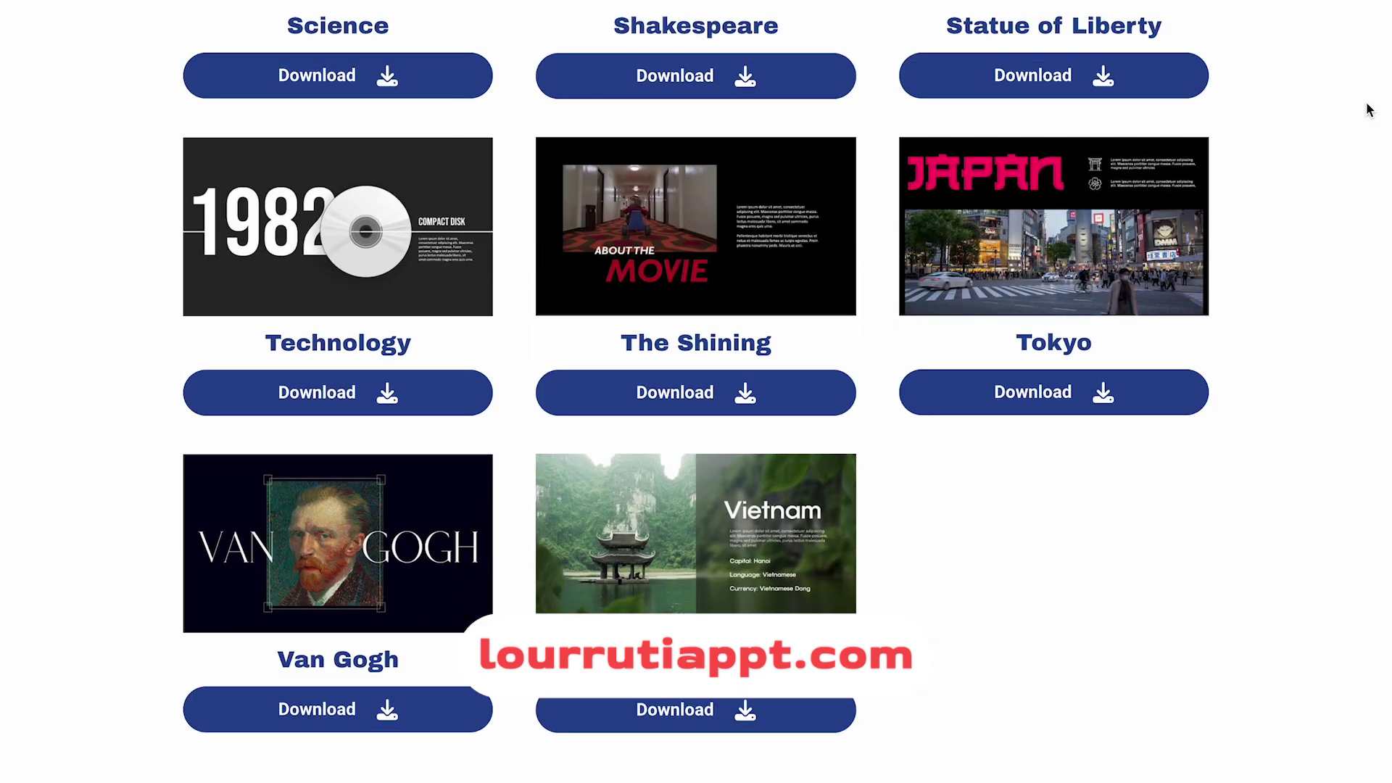
pyautogui.scroll(20, 1370, 109)
pyautogui.scroll(7, 1369, 110)
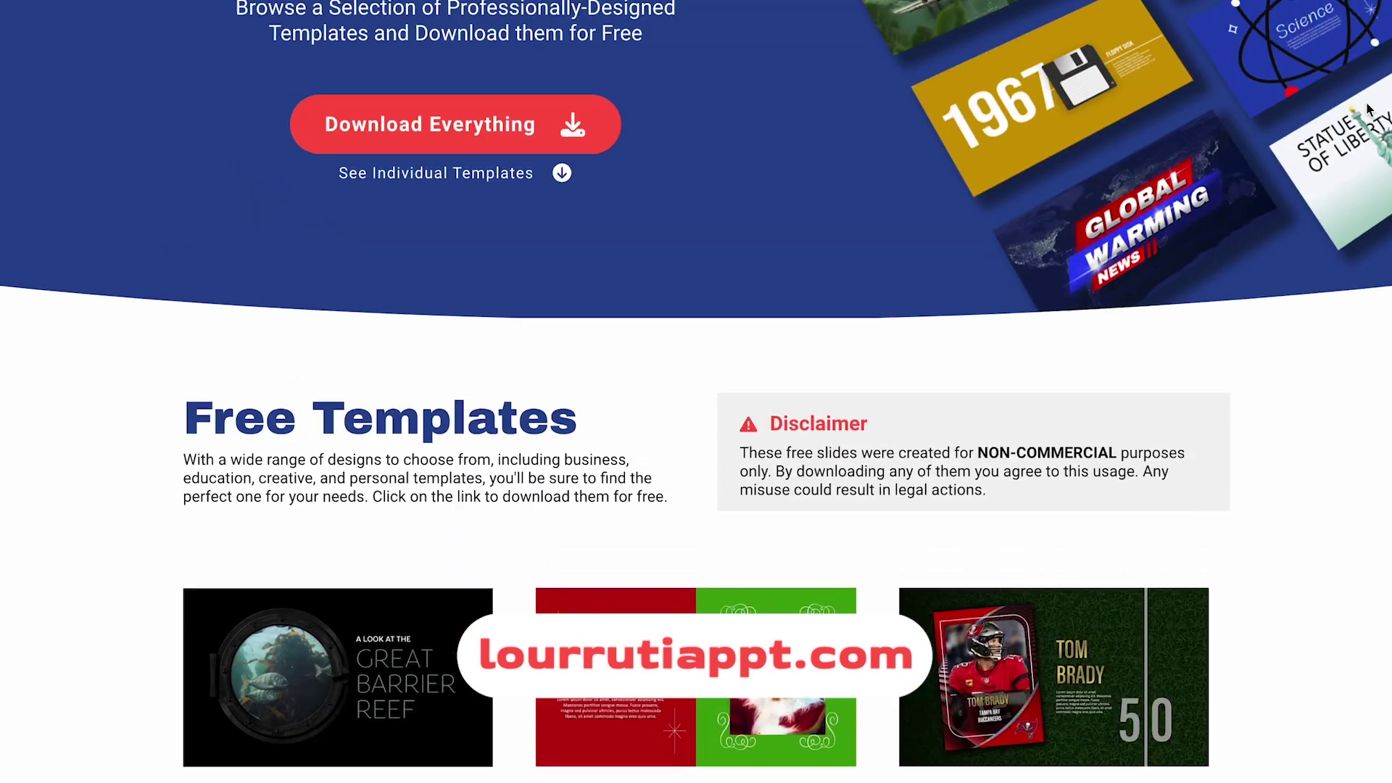